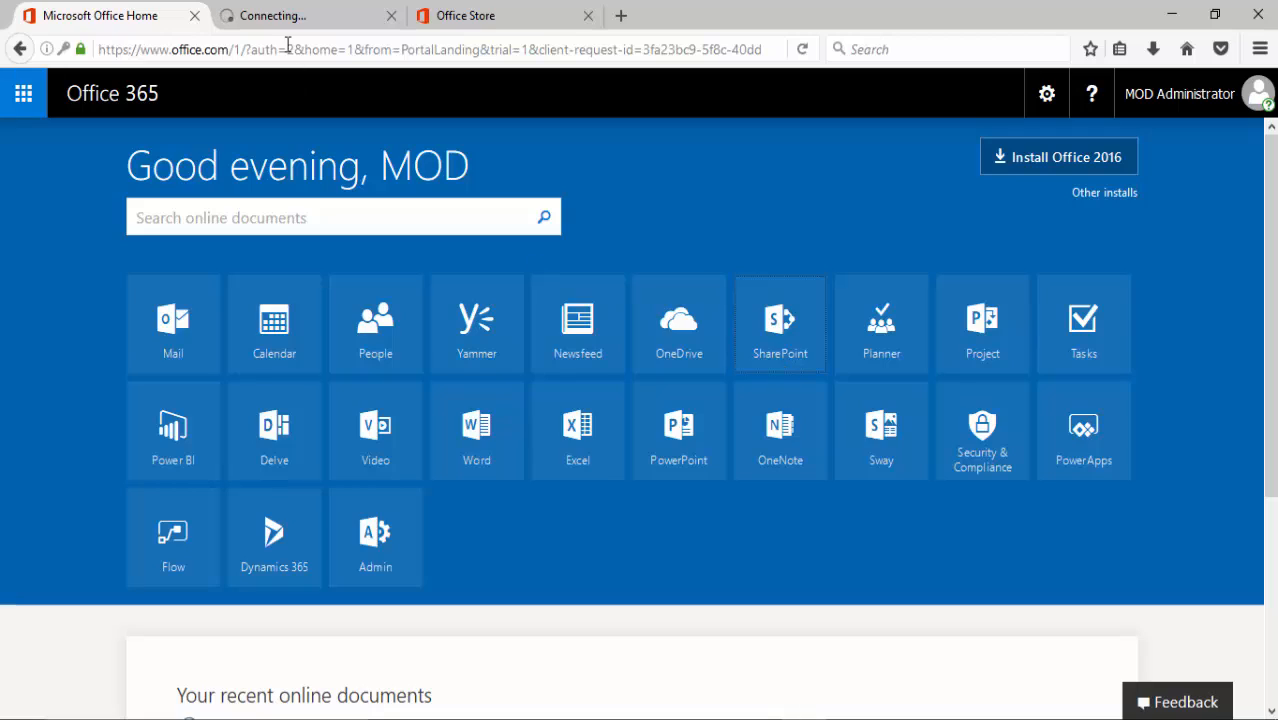
Step: Search the Office Store for "approval manager" and open the Approval Manager add-in's page
left_click(285, 17)
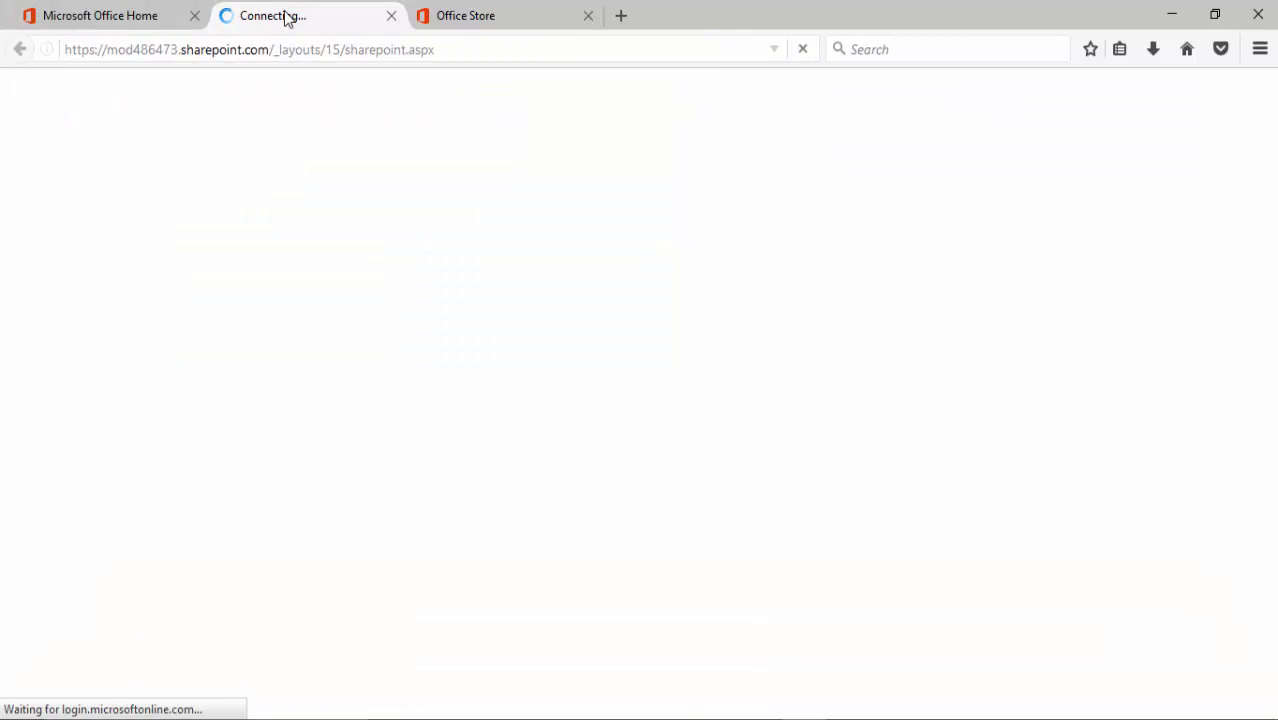
left_click(452, 18)
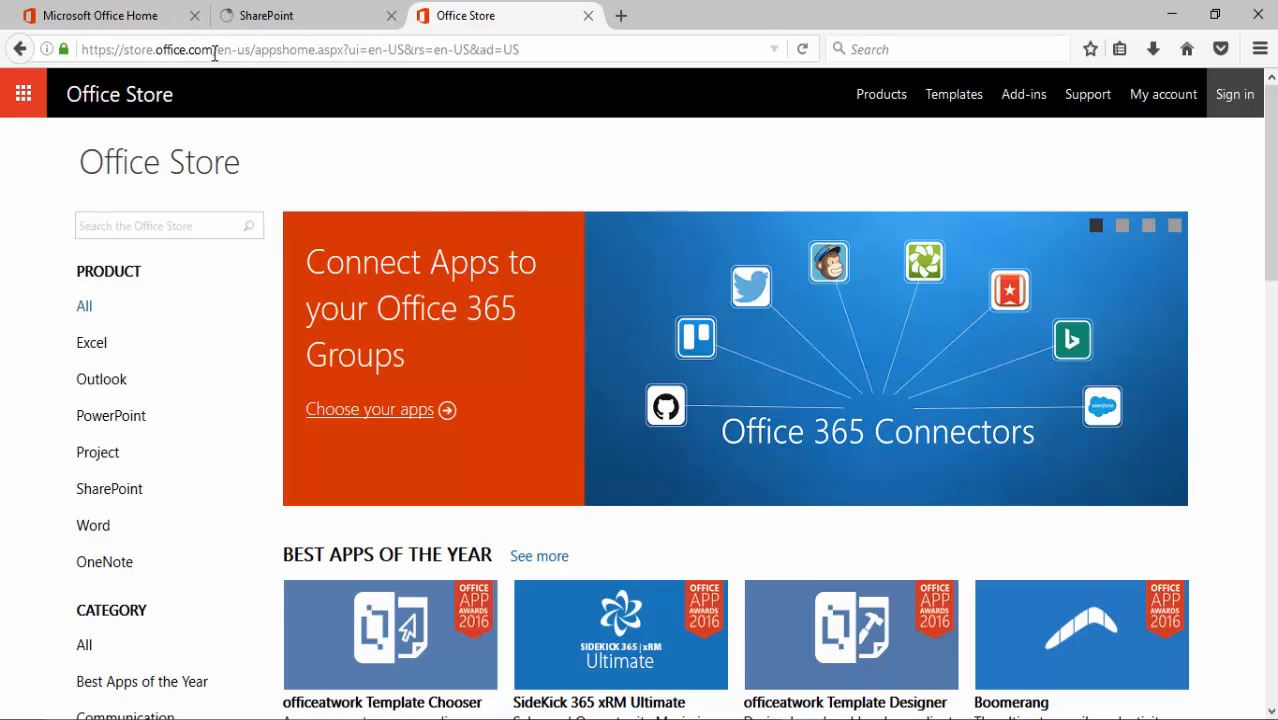
left_click_drag(214, 52, 119, 58)
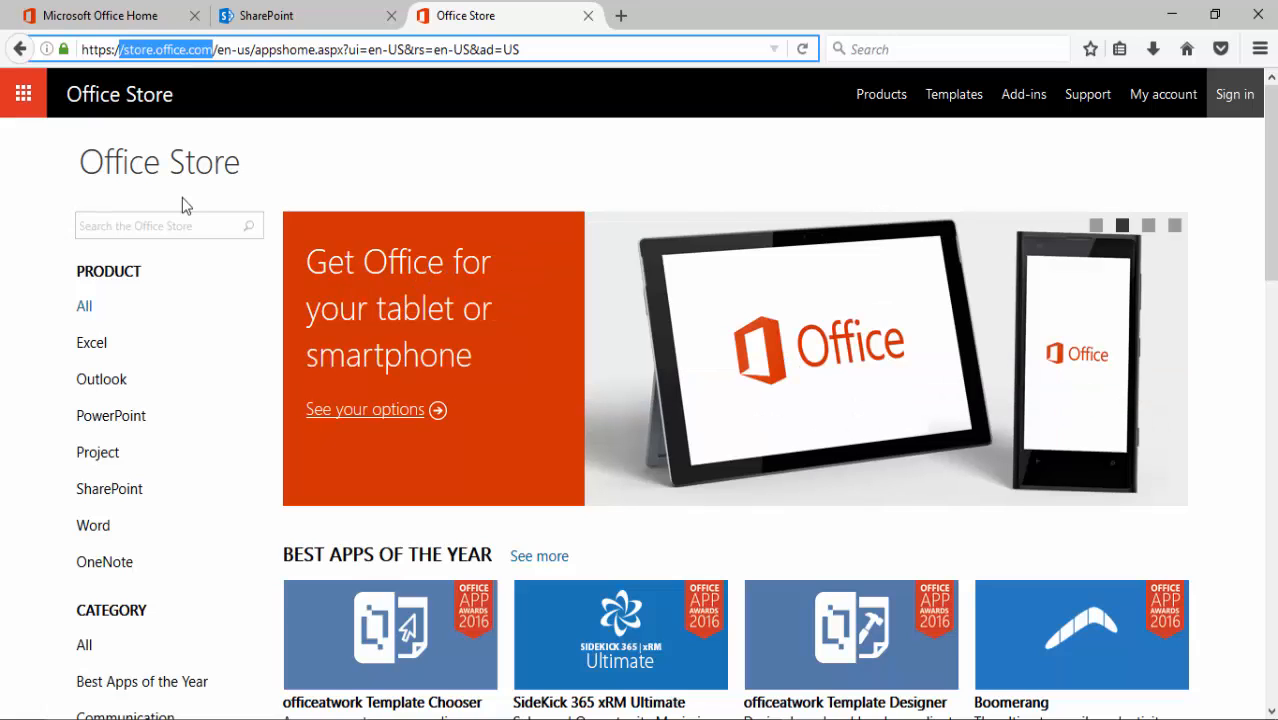
left_click(197, 224)
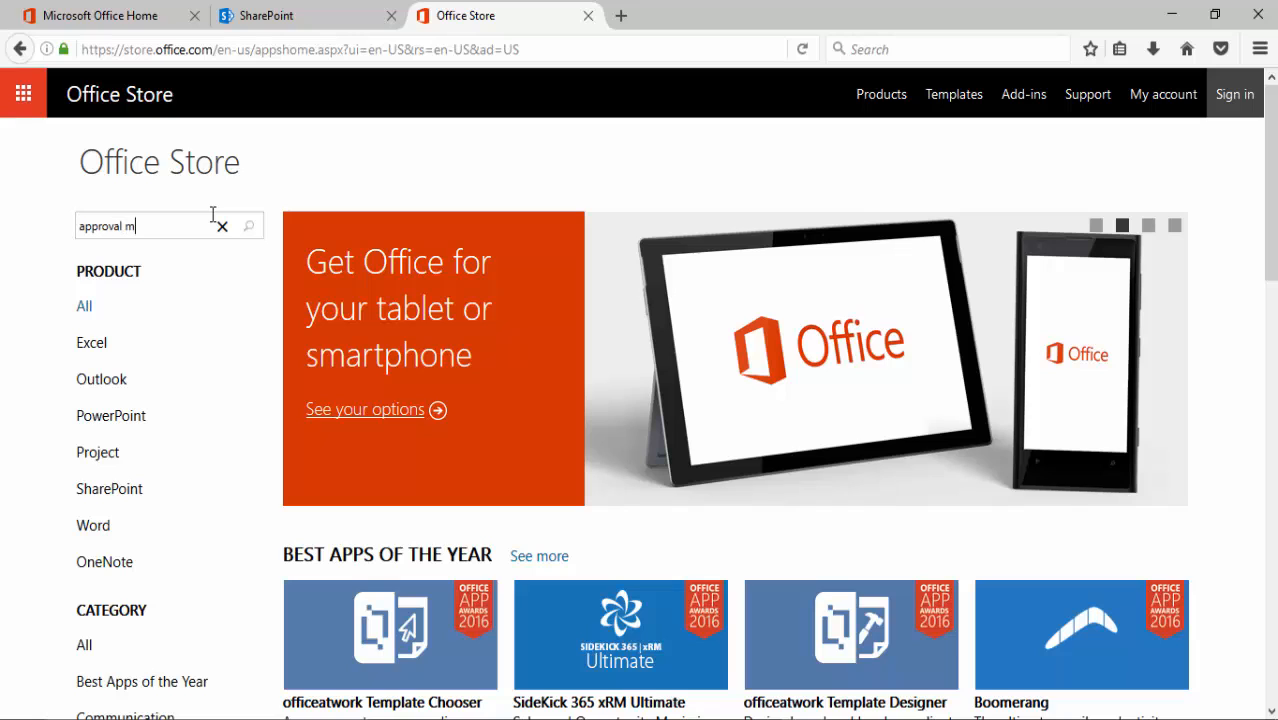
type("approval manager")
key("Return")
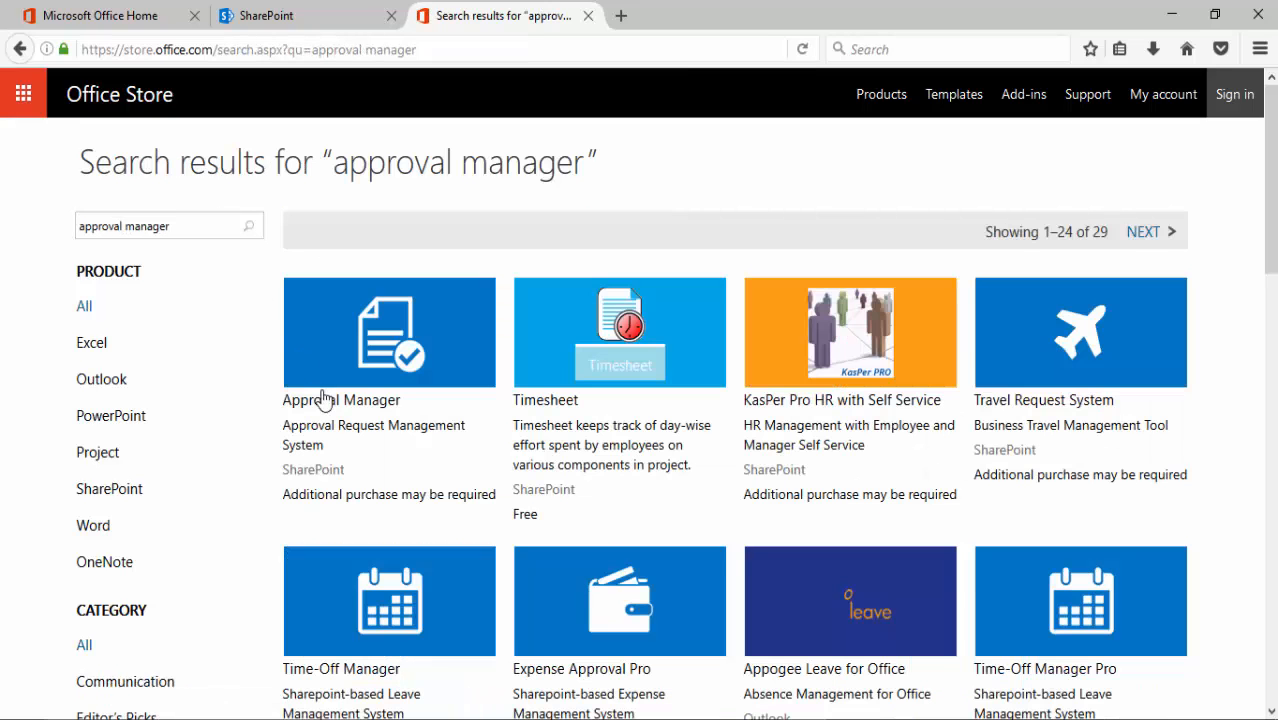
left_click(419, 364)
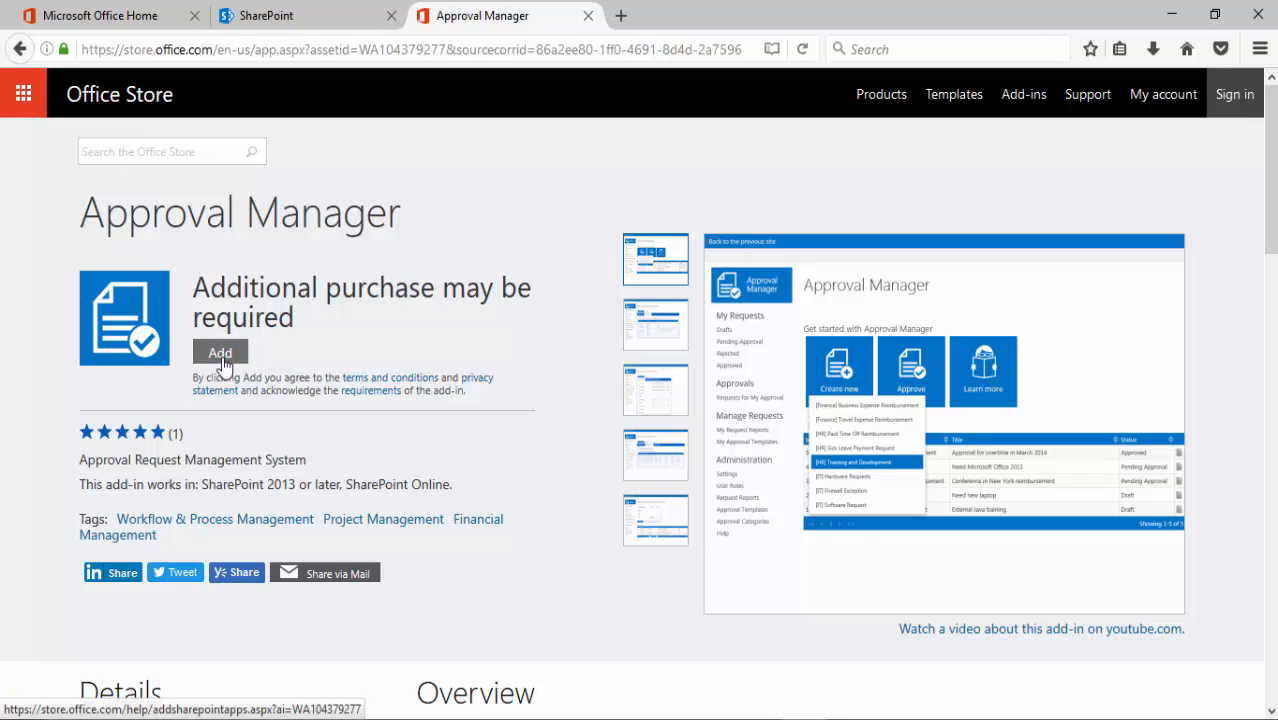
Step: Start adding the Approval Manager add-in and copy the administrator account's e-mail address from the Office 365 home page
left_click(220, 358)
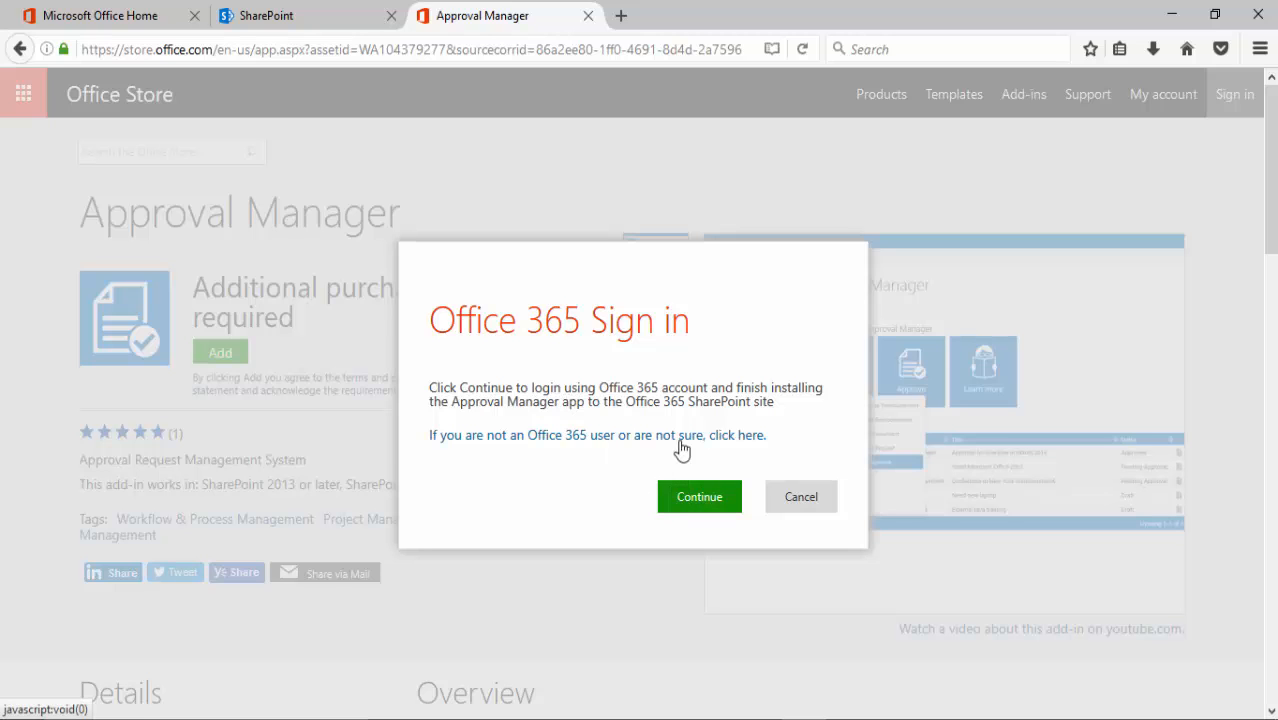
left_click(148, 22)
left_click(1155, 95)
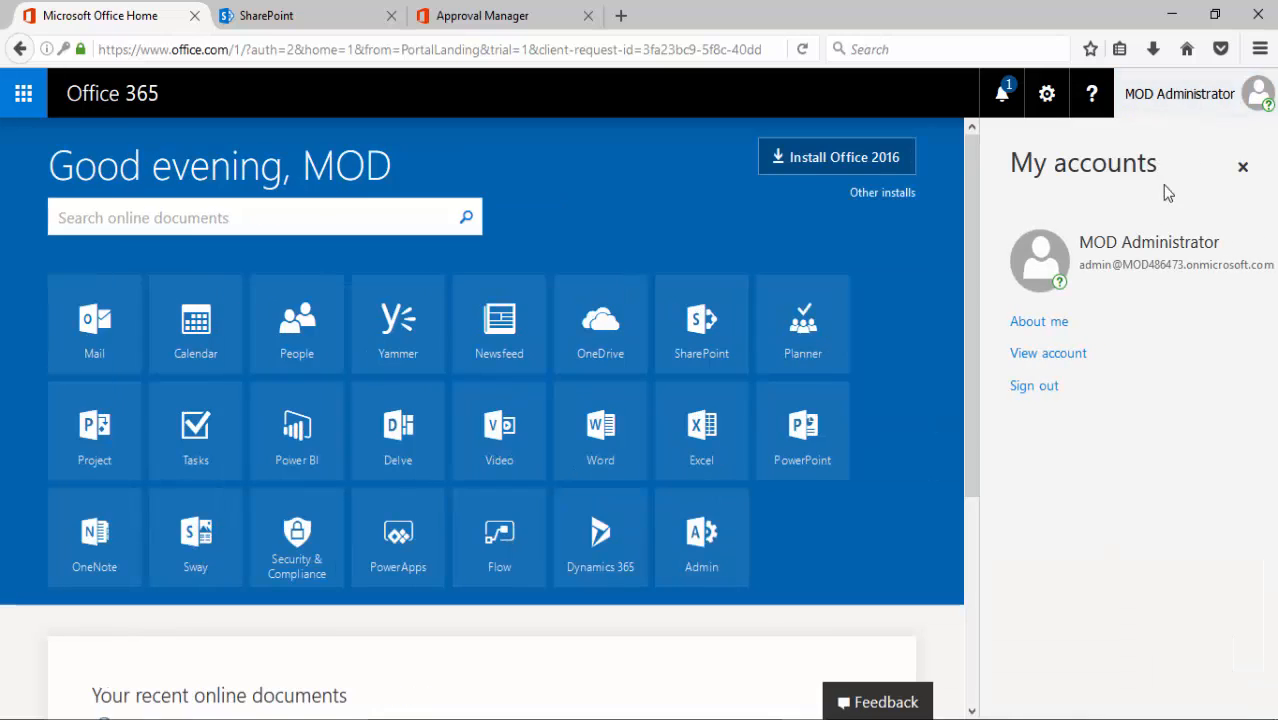
left_click_drag(1078, 266, 1275, 277)
key("ctrl+c")
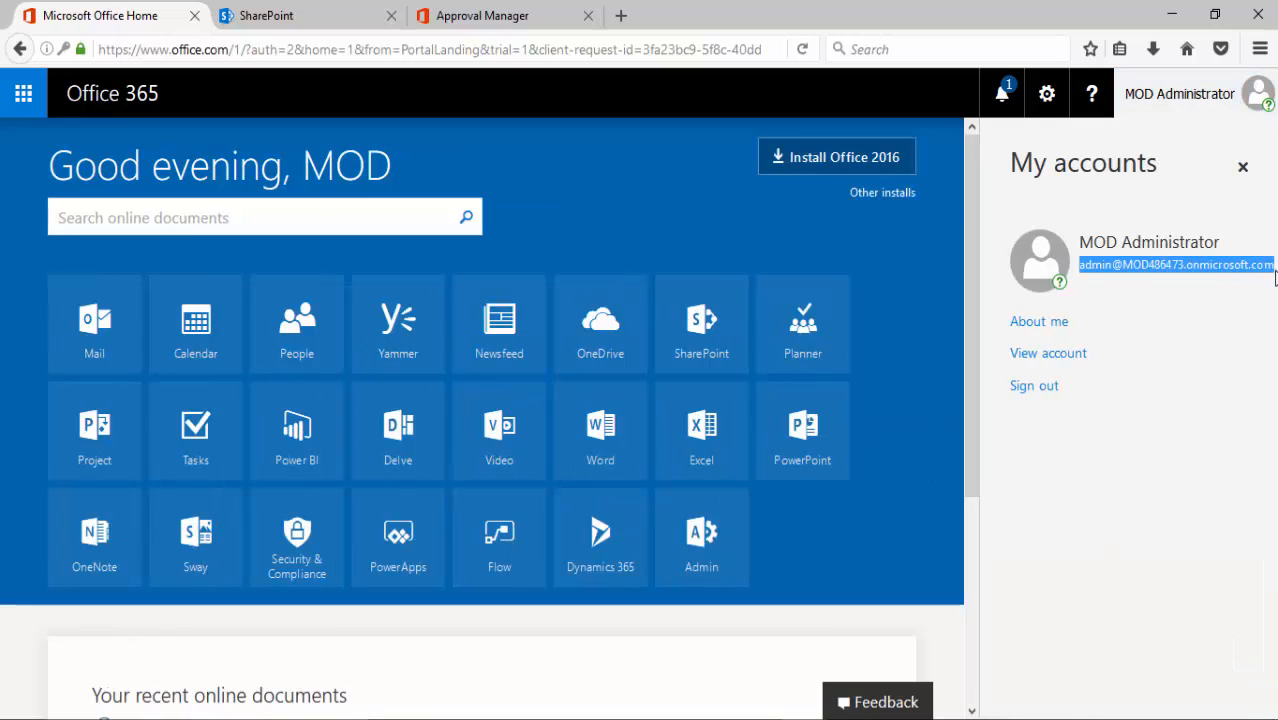
Step: Sign in to the Office Store with the copied account e-mail and request adding Approval Manager again
left_click(474, 17)
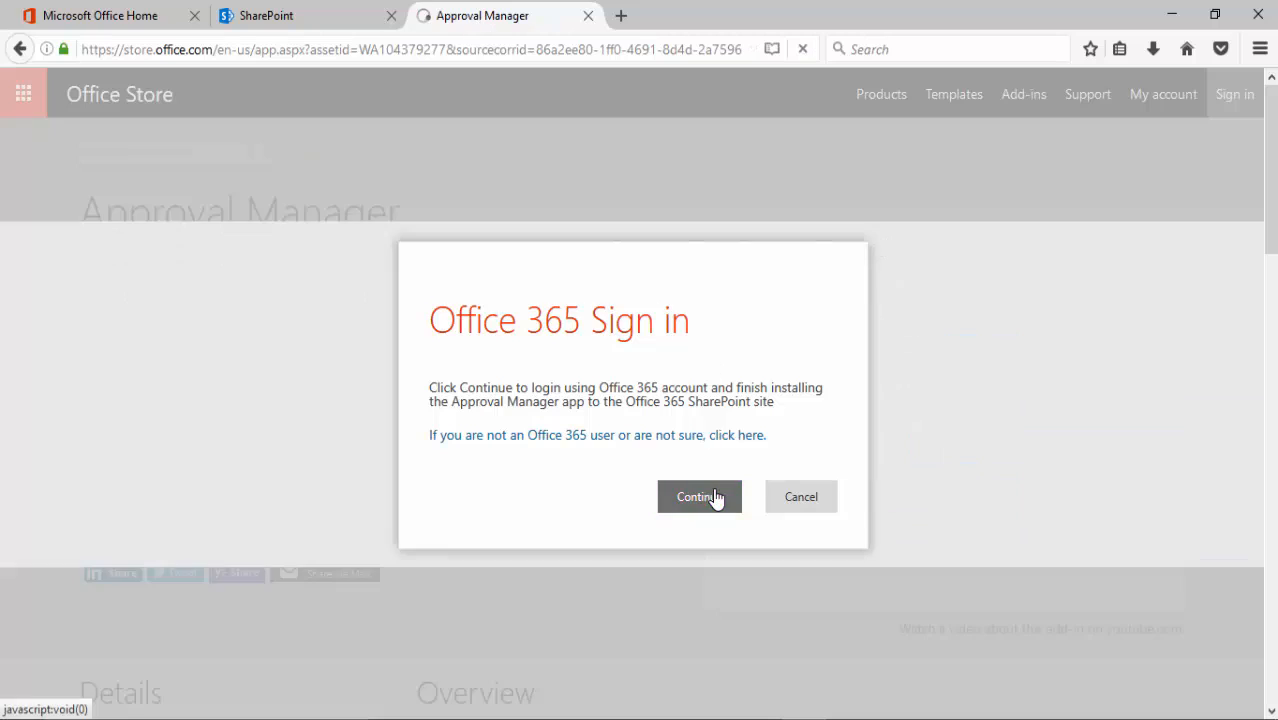
left_click(715, 497)
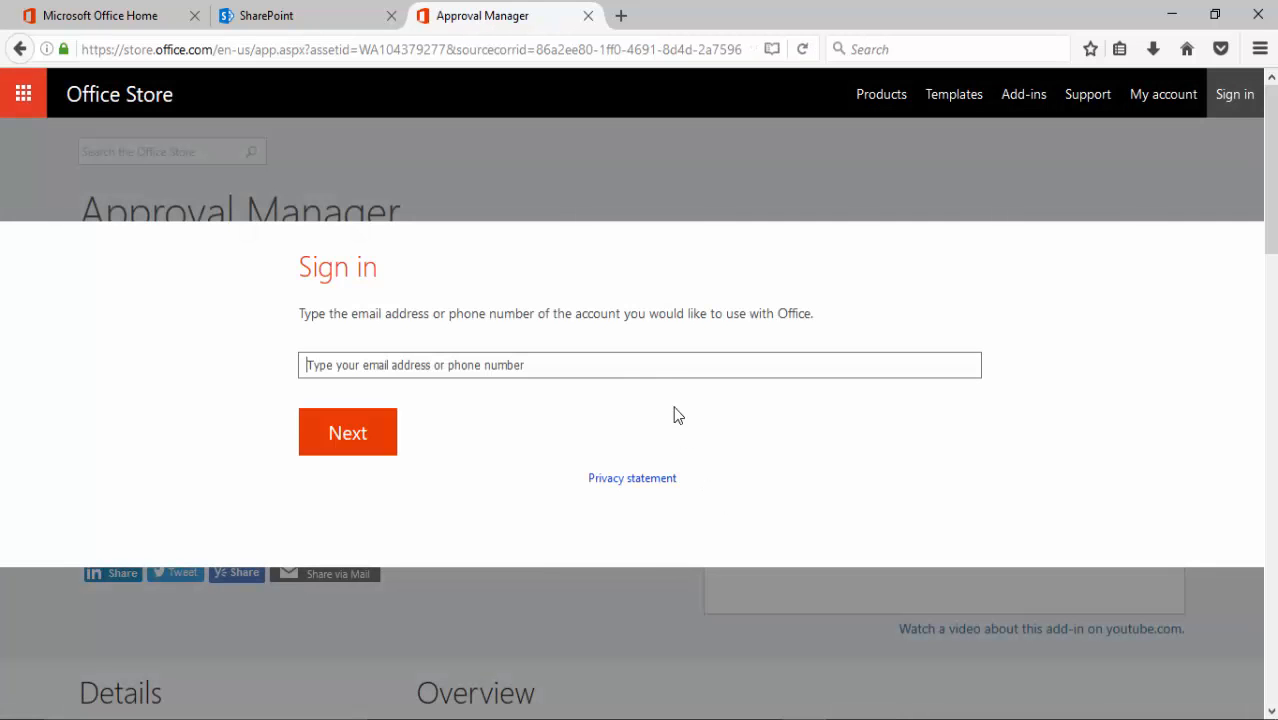
left_click(650, 372)
key("ctrl+v")
left_click(354, 448)
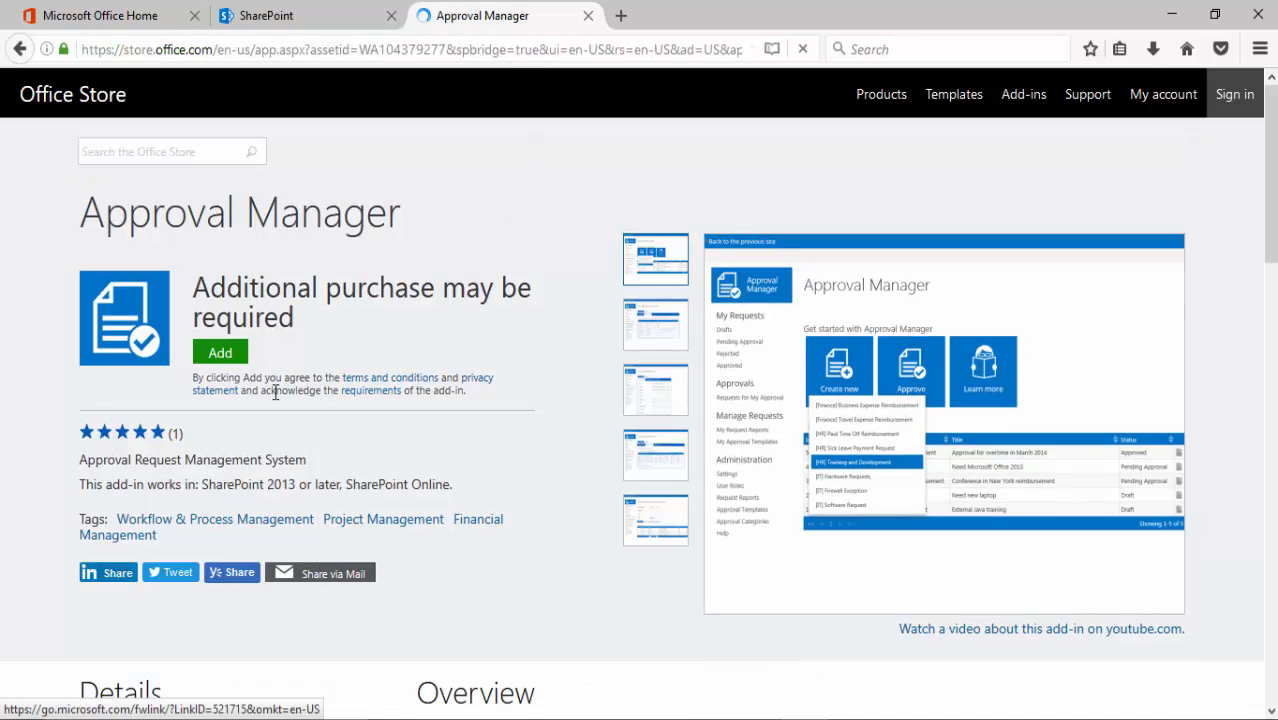
left_click(238, 366)
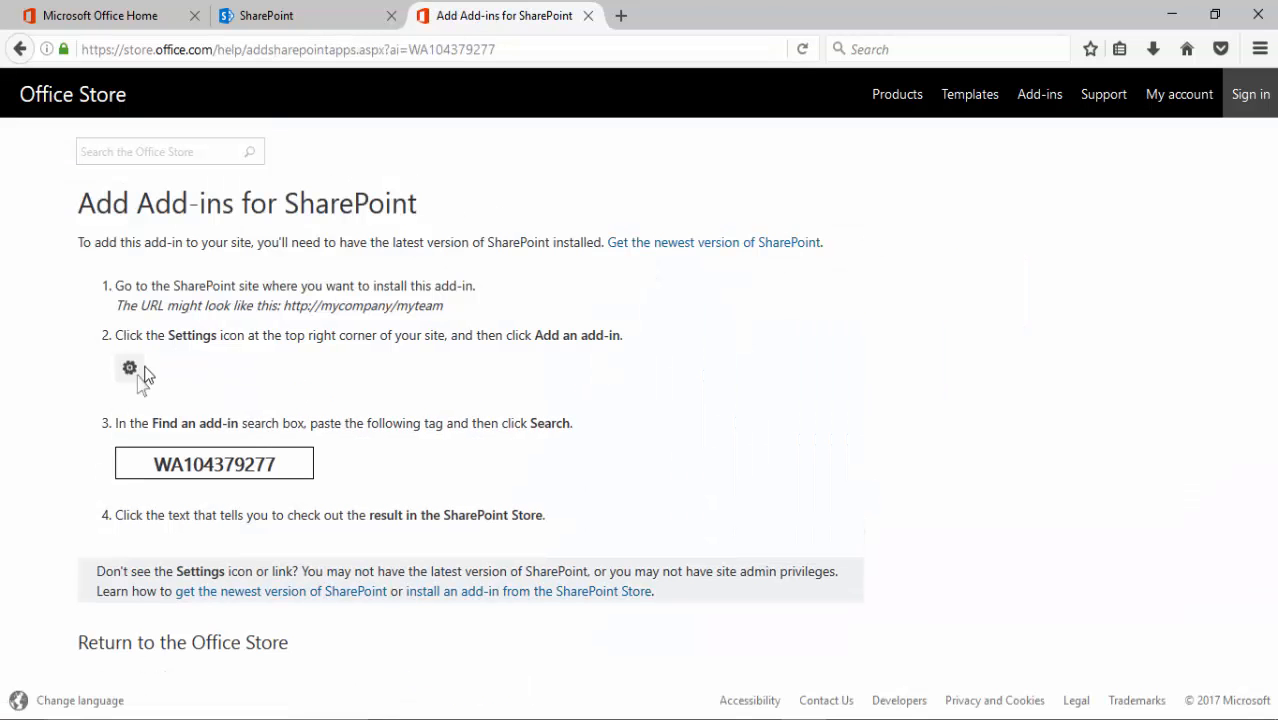
Step: Go to the SharePoint root site by removing the path after the domain in its address, and open the Approval Manager app
left_click(300, 16)
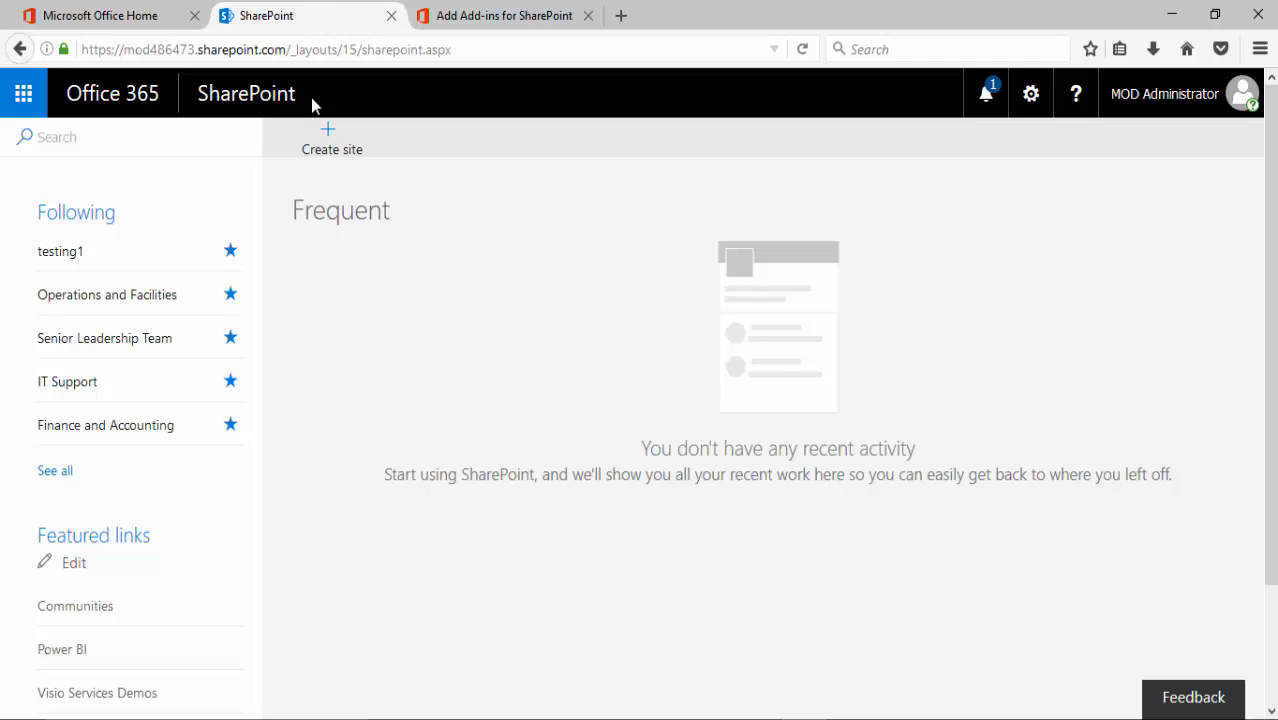
left_click_drag(470, 49, 289, 57)
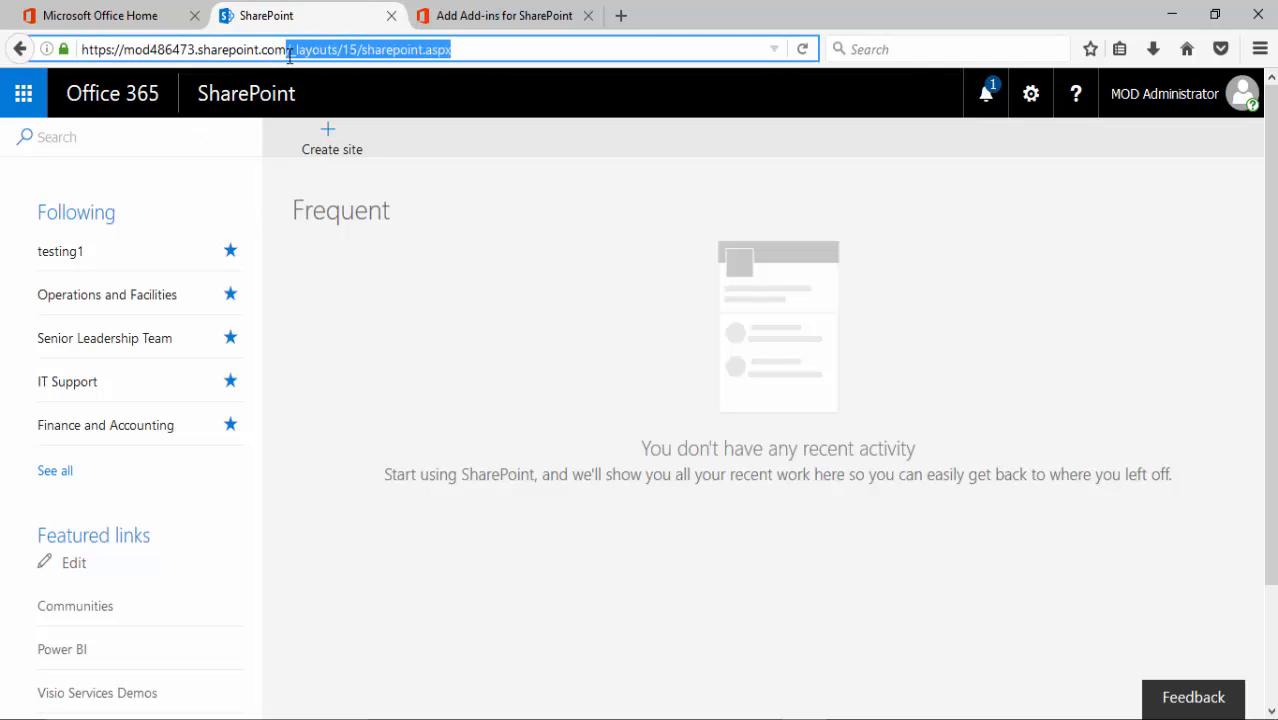
key("BackSpace")
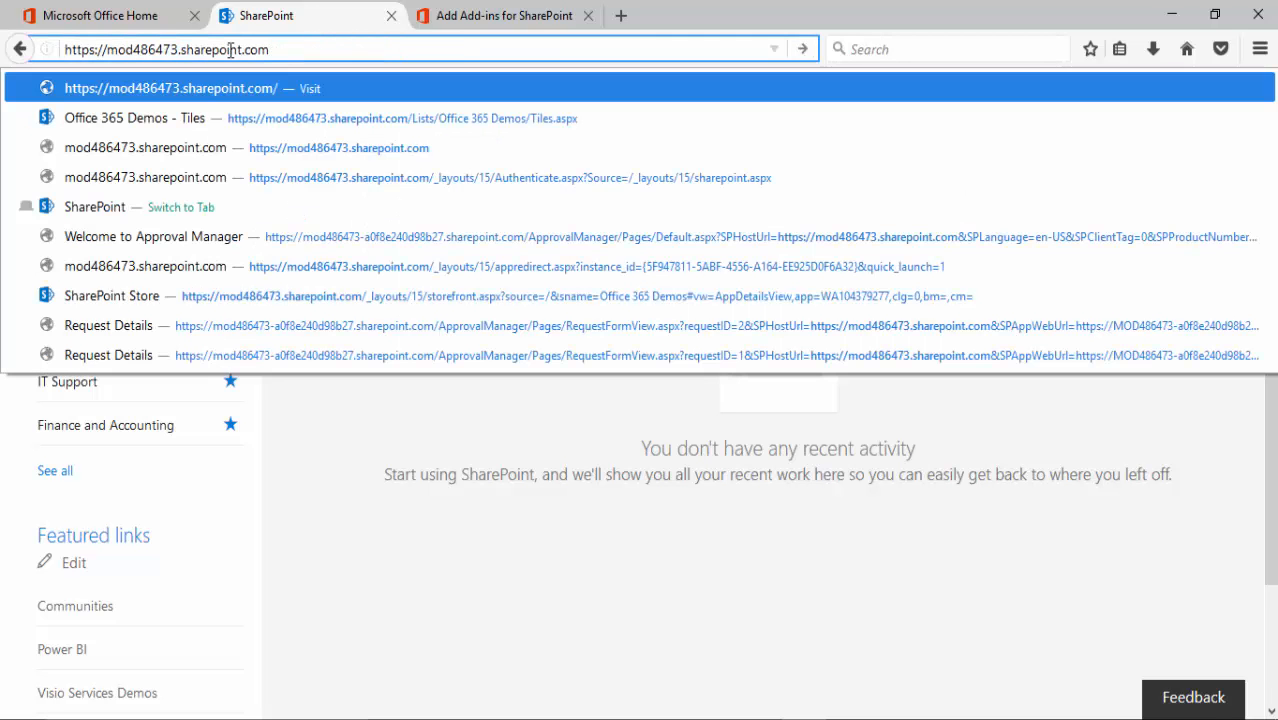
key("Return")
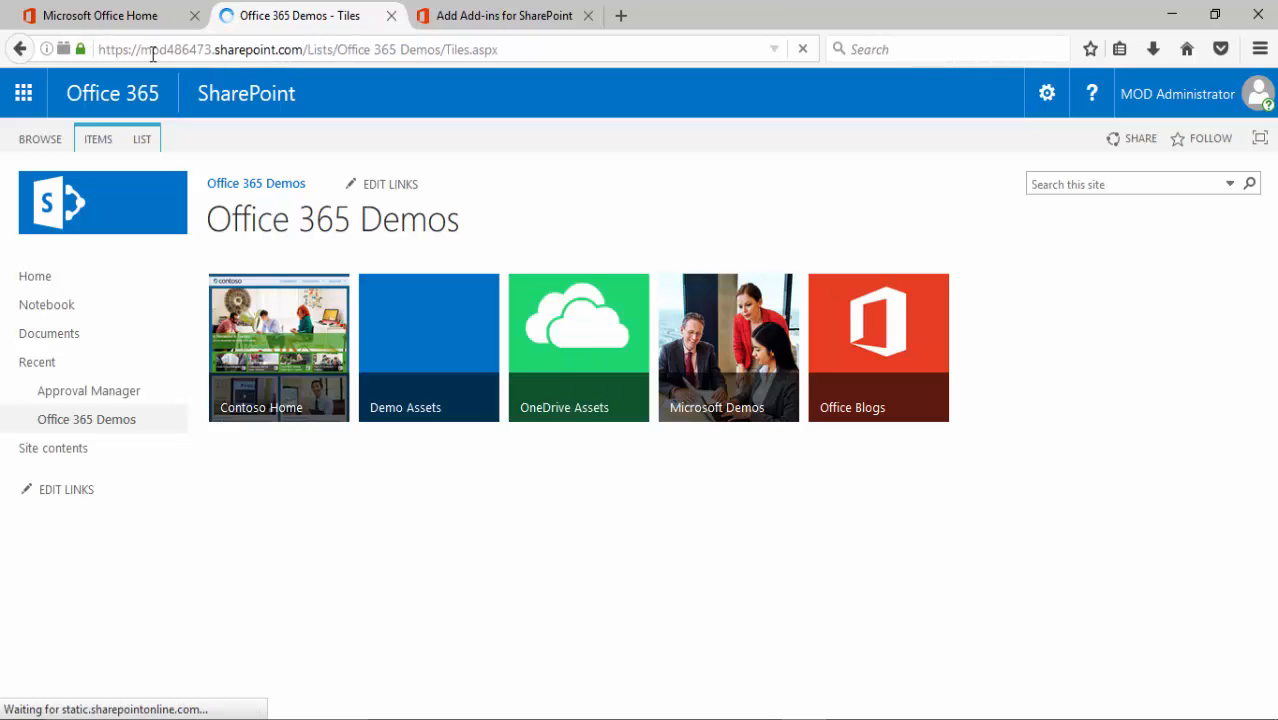
left_click_drag(140, 49, 303, 50)
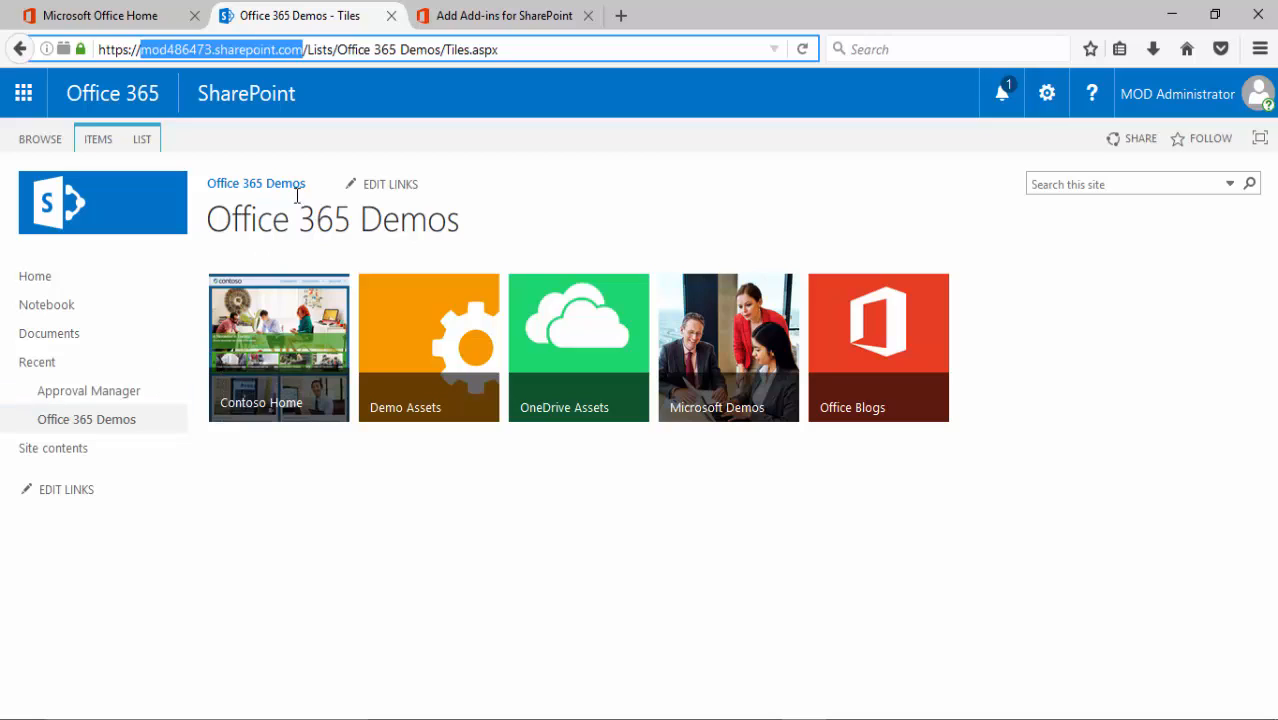
left_click(134, 392)
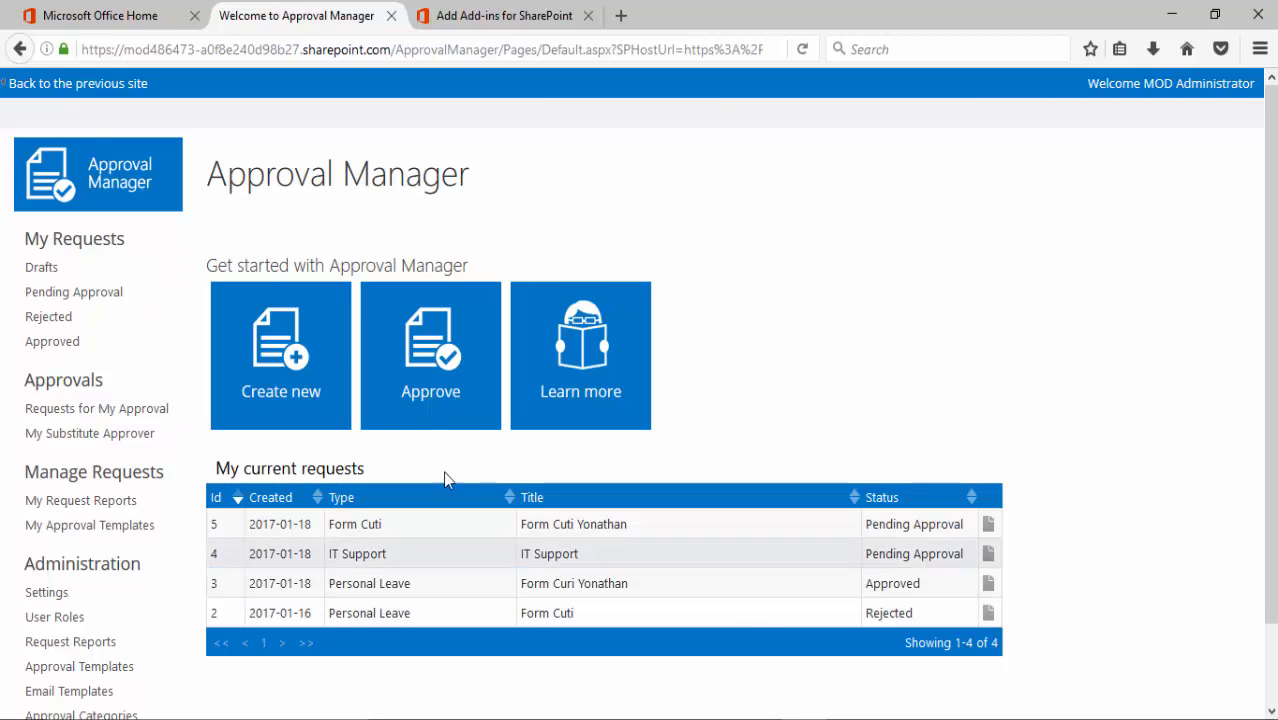
Step: View the request types offered for creating a new request
left_click(277, 393)
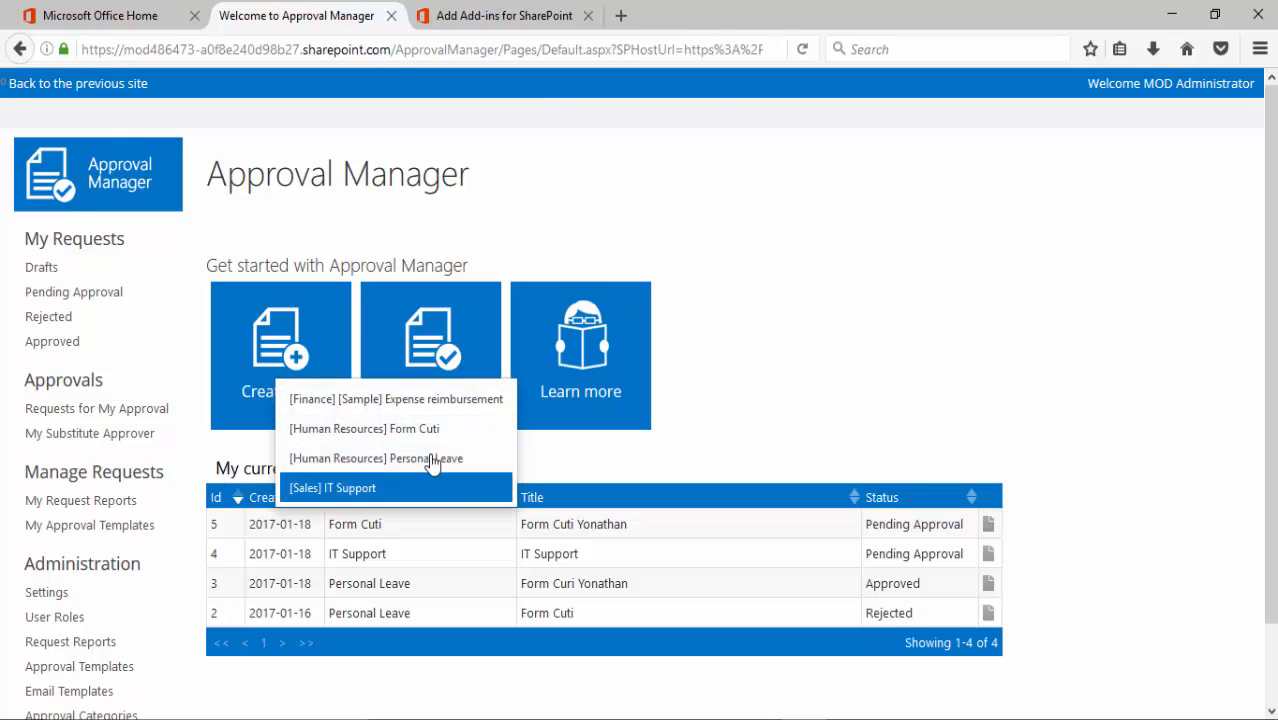
left_click(727, 360)
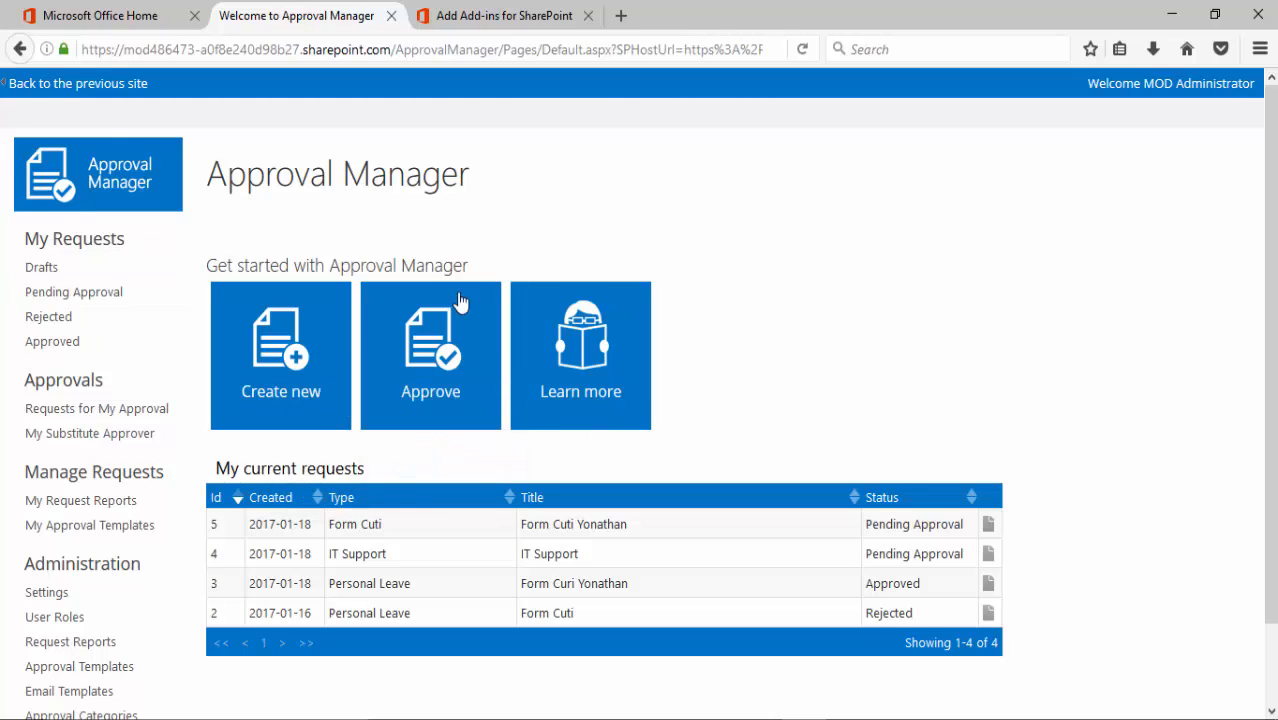
Step: Open Approval Manager's administration settings, close the add-in instructions page, and set the default currency to IDR
scroll(43, 357, "down", 2)
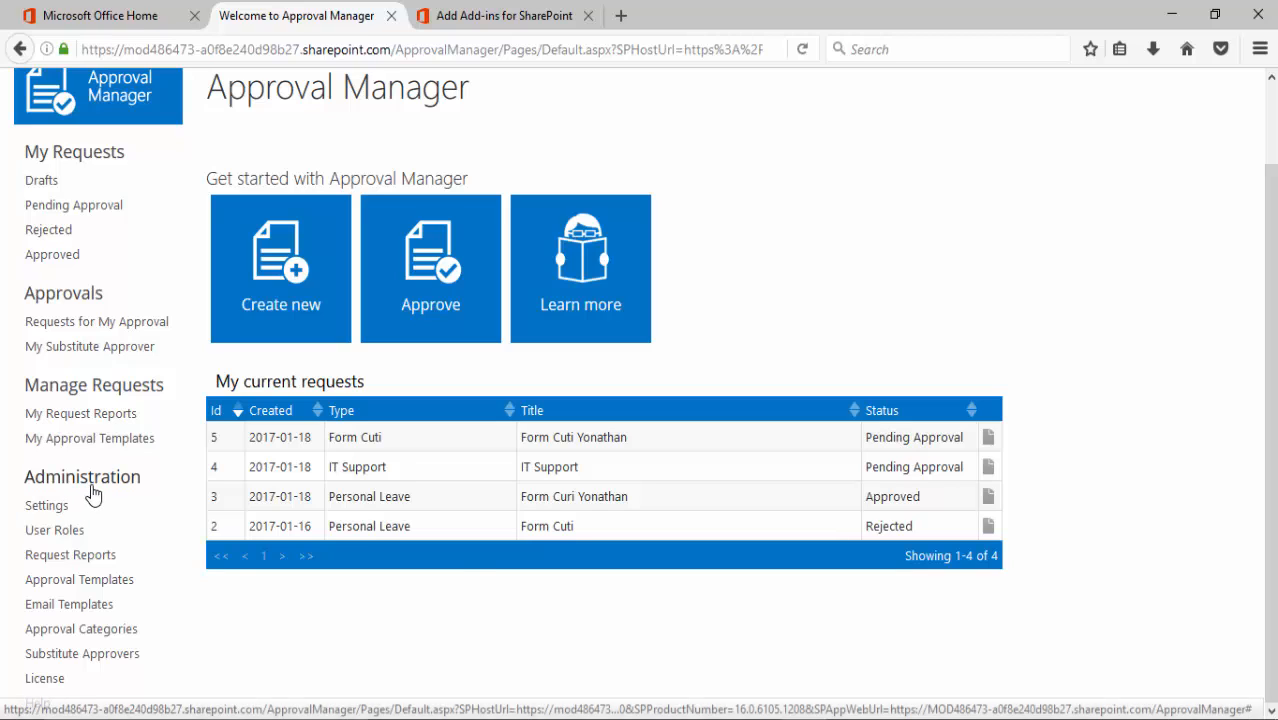
left_click(52, 510)
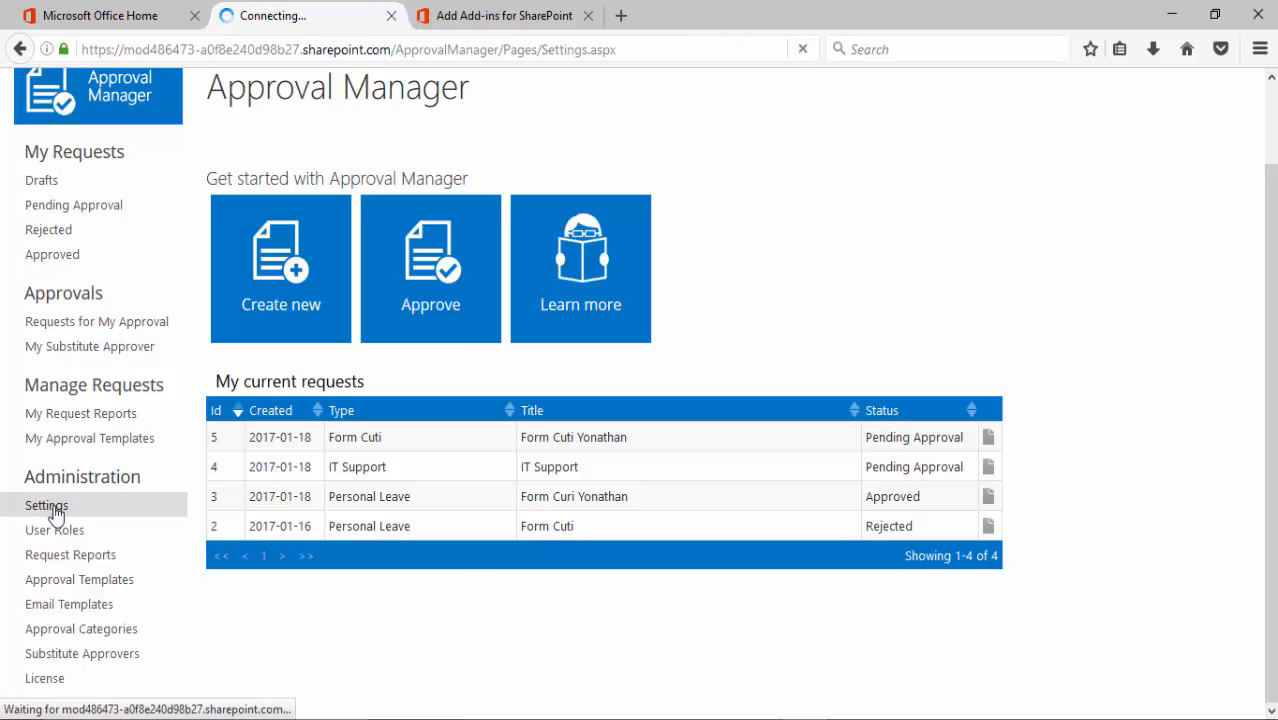
left_click(588, 16)
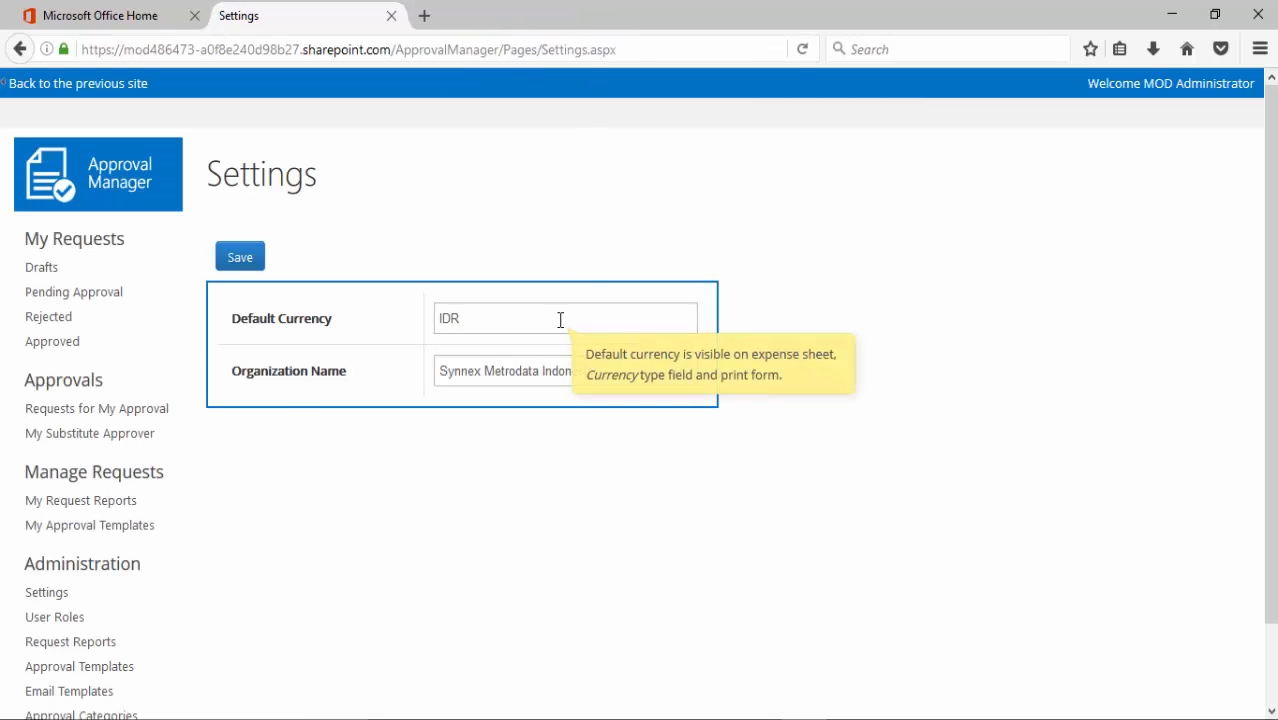
mouse_move(494, 324)
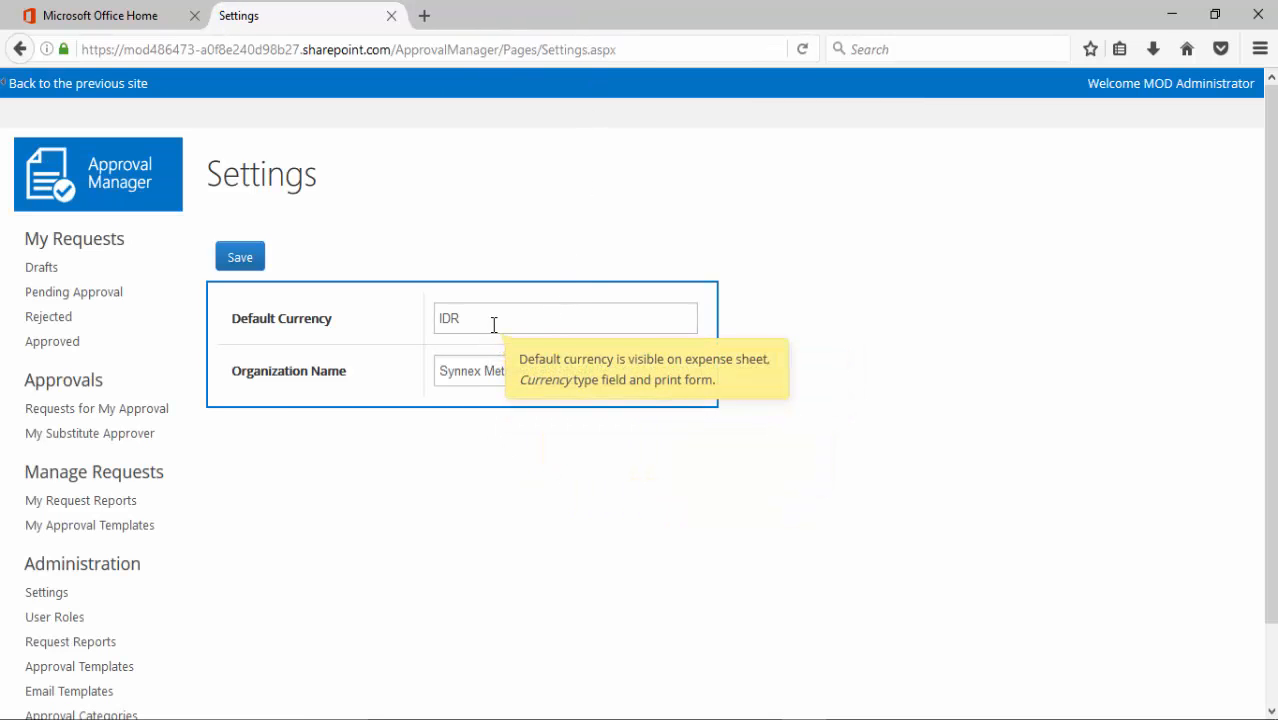
left_click_drag(494, 322, 440, 318)
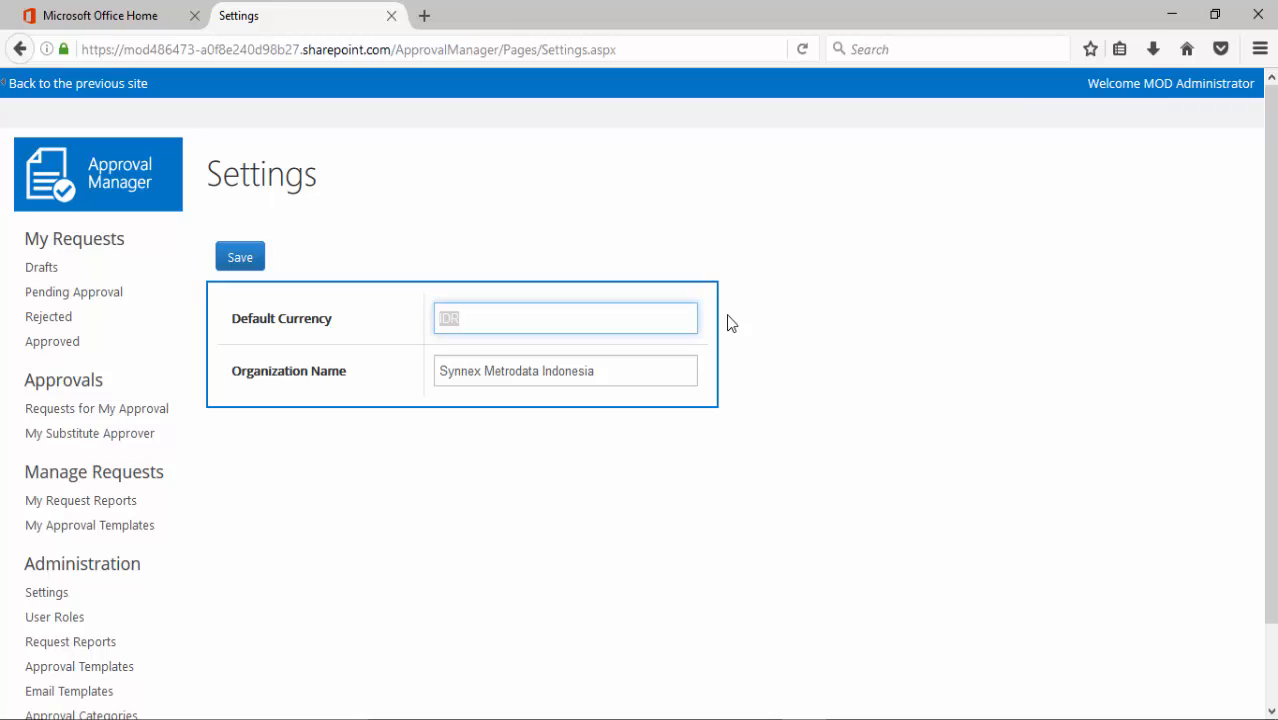
type("Rp")
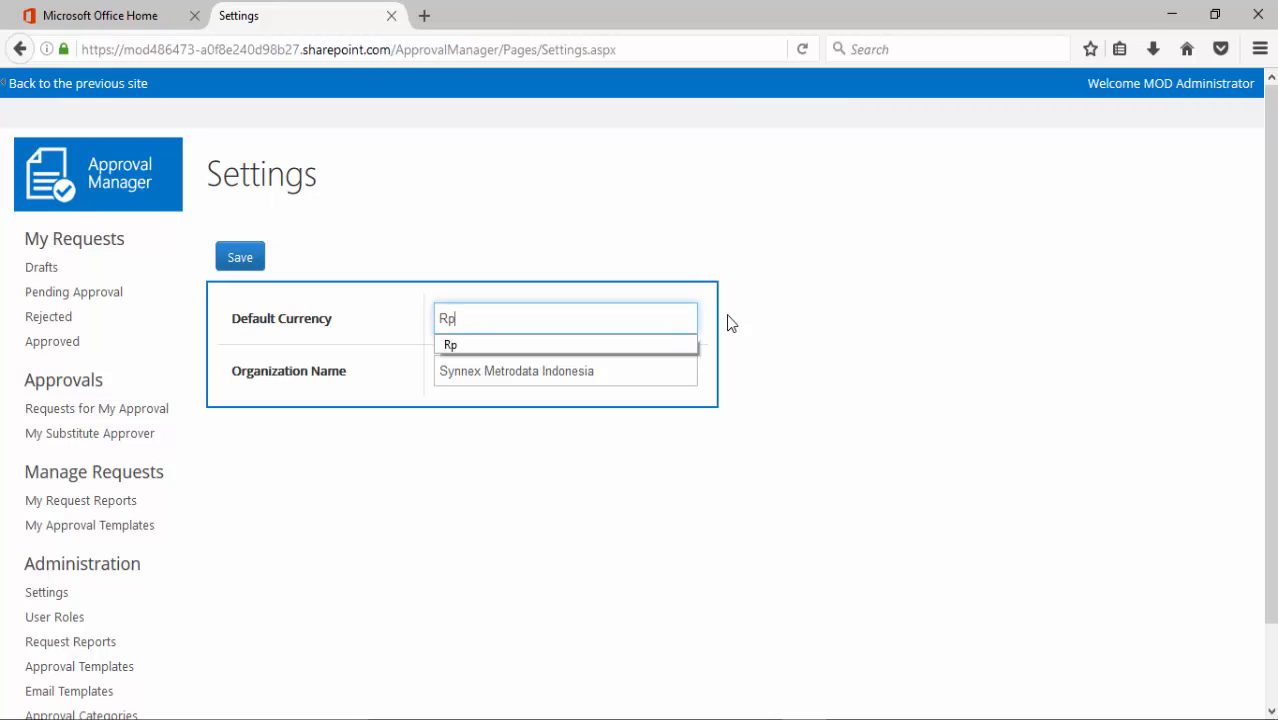
key("BackSpace")
type("IDR")
key("Tab")
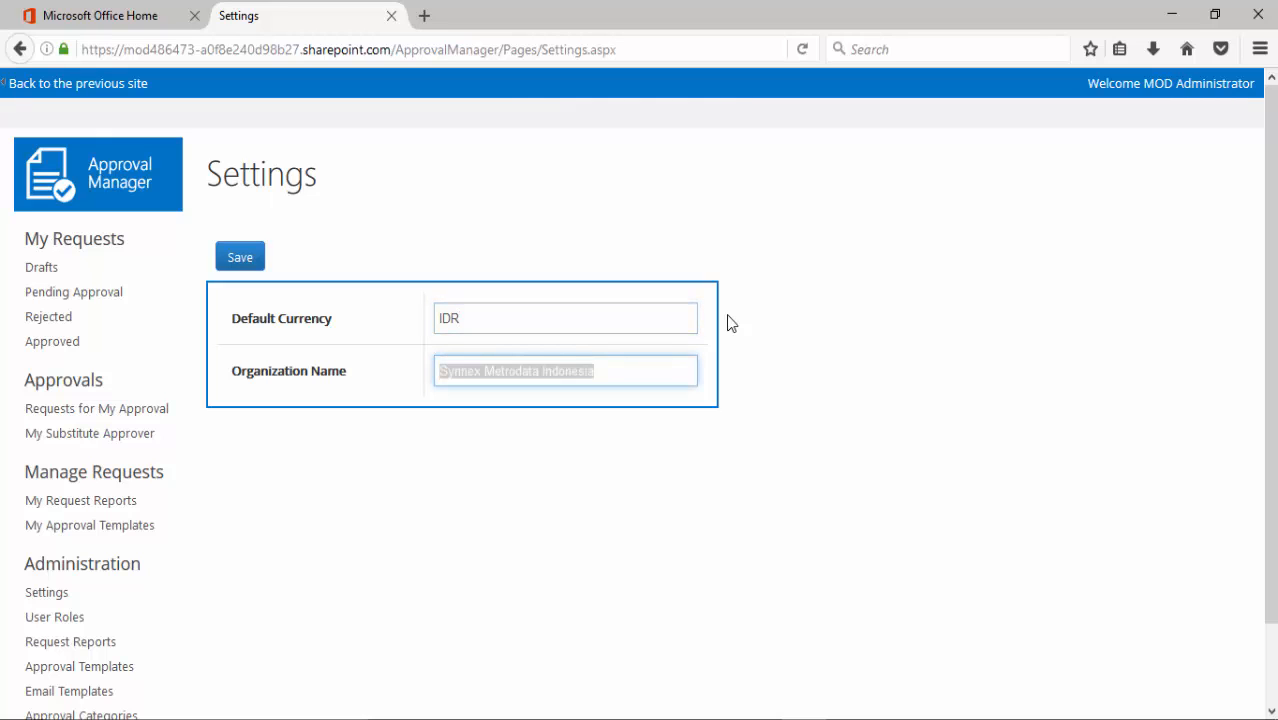
Step: Review the organization name and save the Approval Manager settings
left_click(653, 371)
left_click_drag(653, 371, 428, 380)
left_click(651, 361)
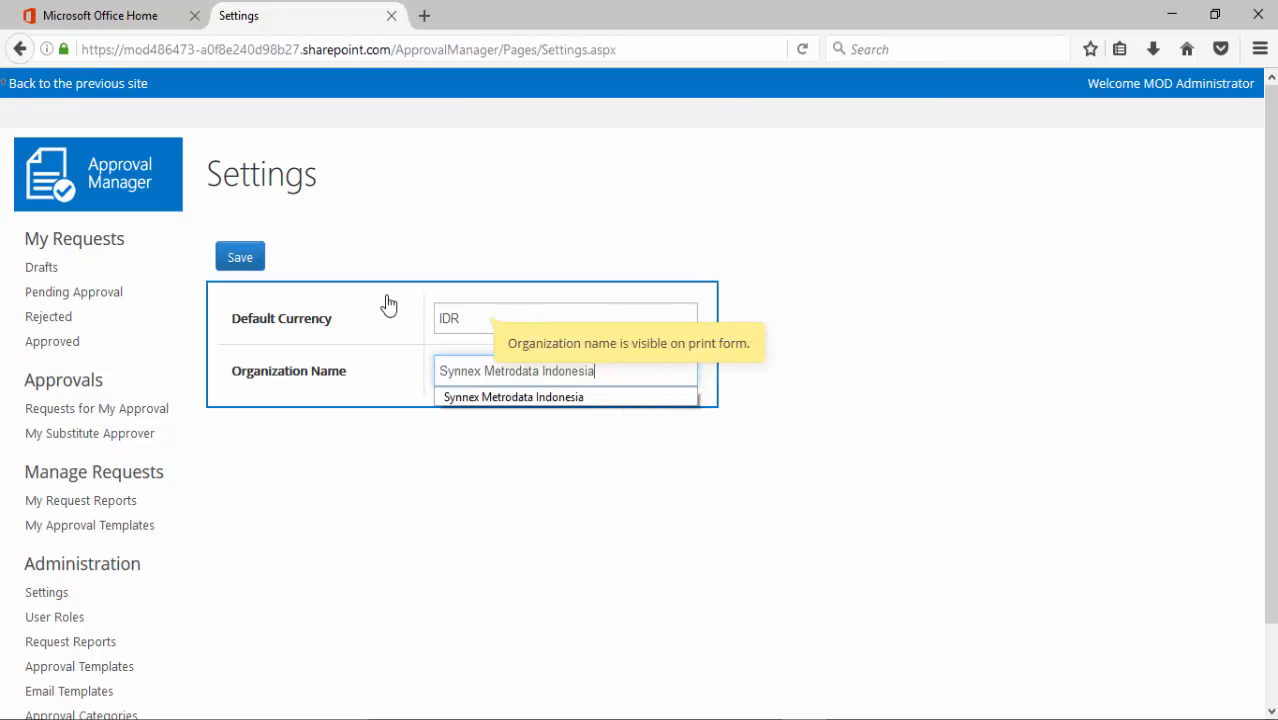
left_click(257, 266)
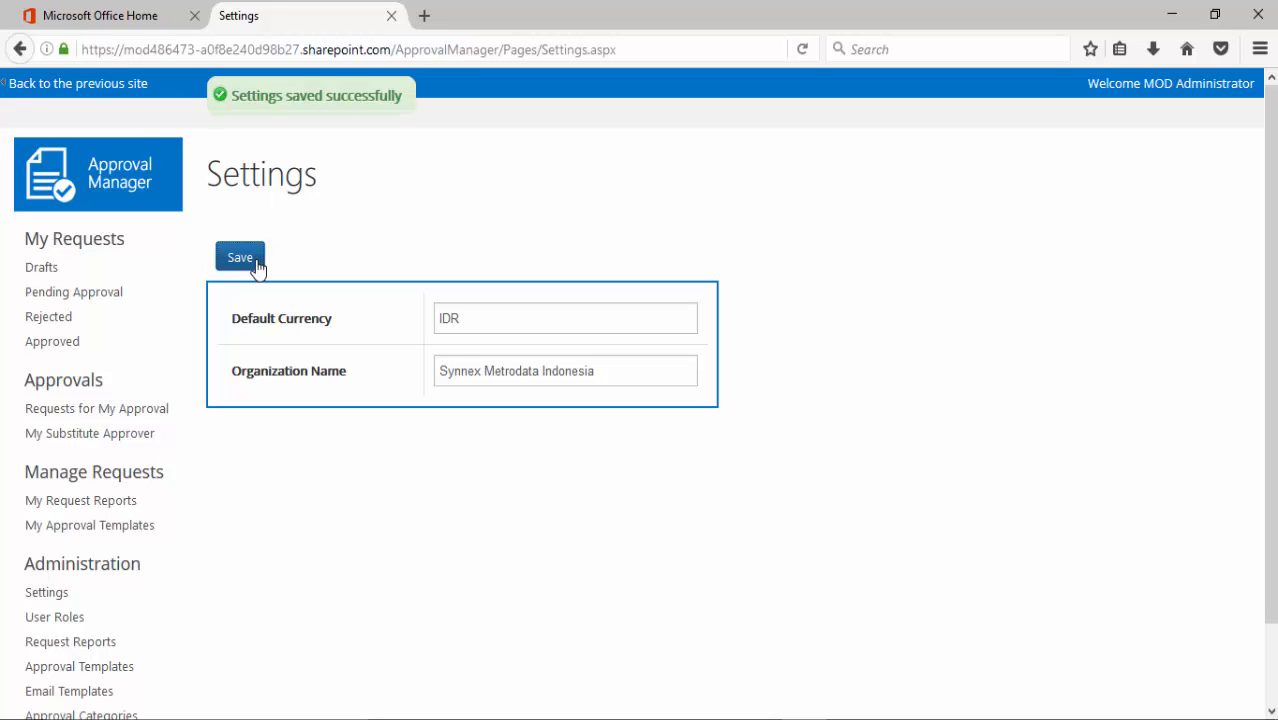
Step: Create a new user role that gives another user from the organization the Manager role, and save it
scroll(285, 392, "down", 2)
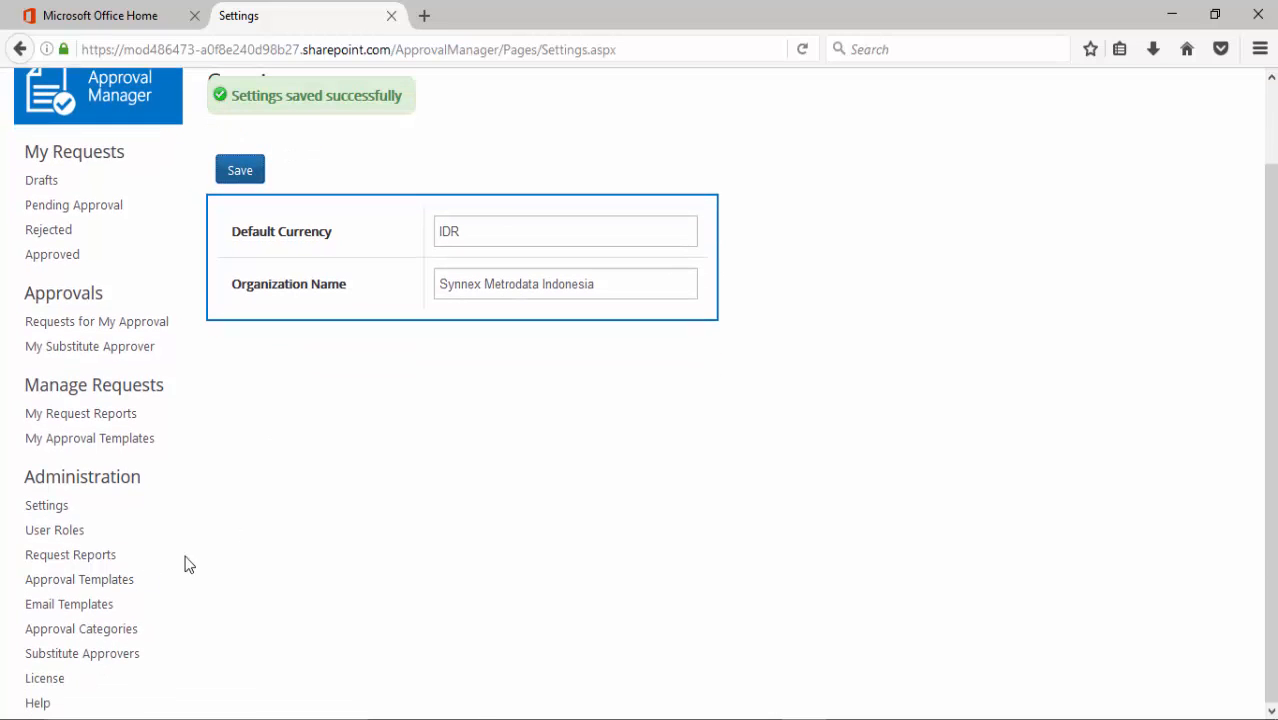
left_click(55, 540)
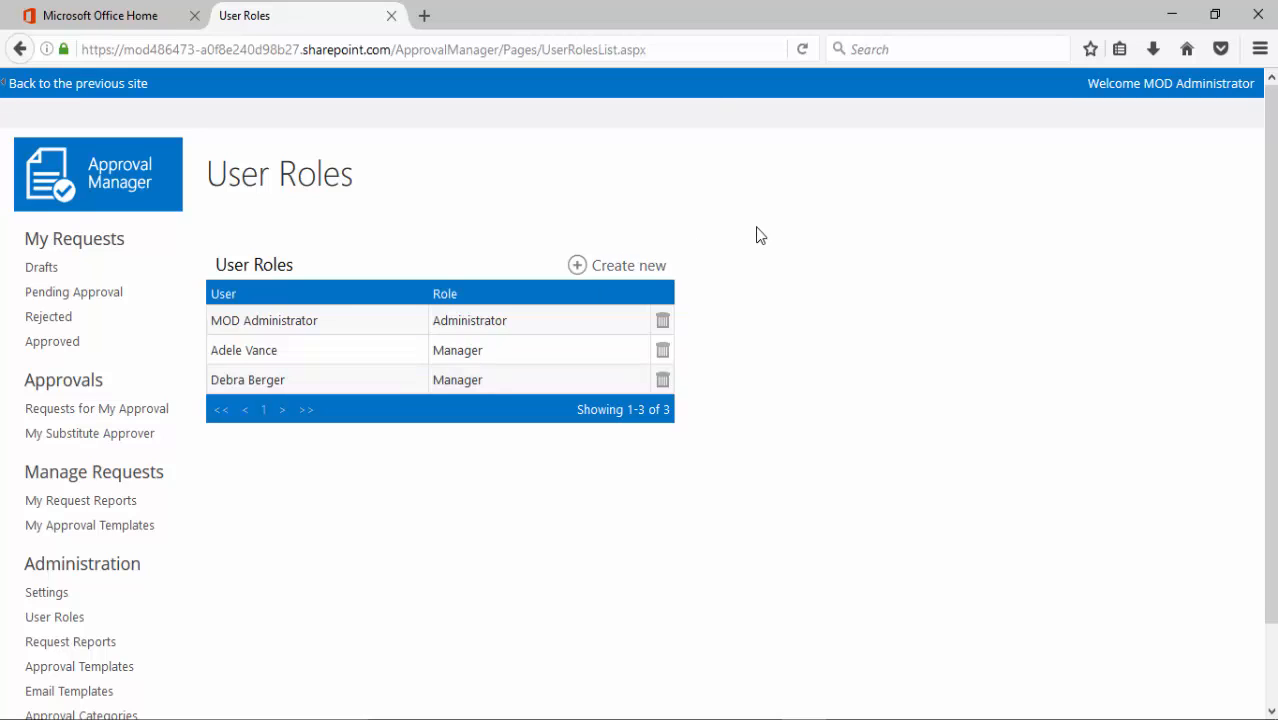
left_click(659, 273)
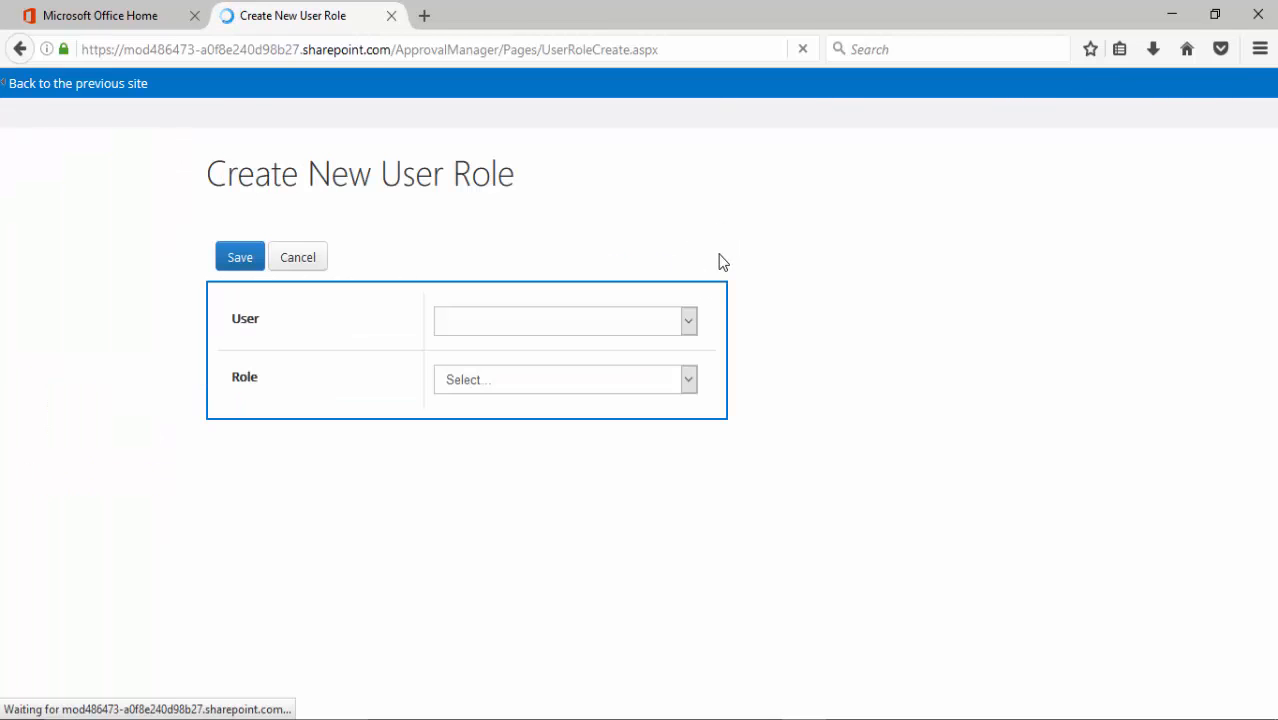
left_click(691, 323)
scroll(616, 460, "down", 5)
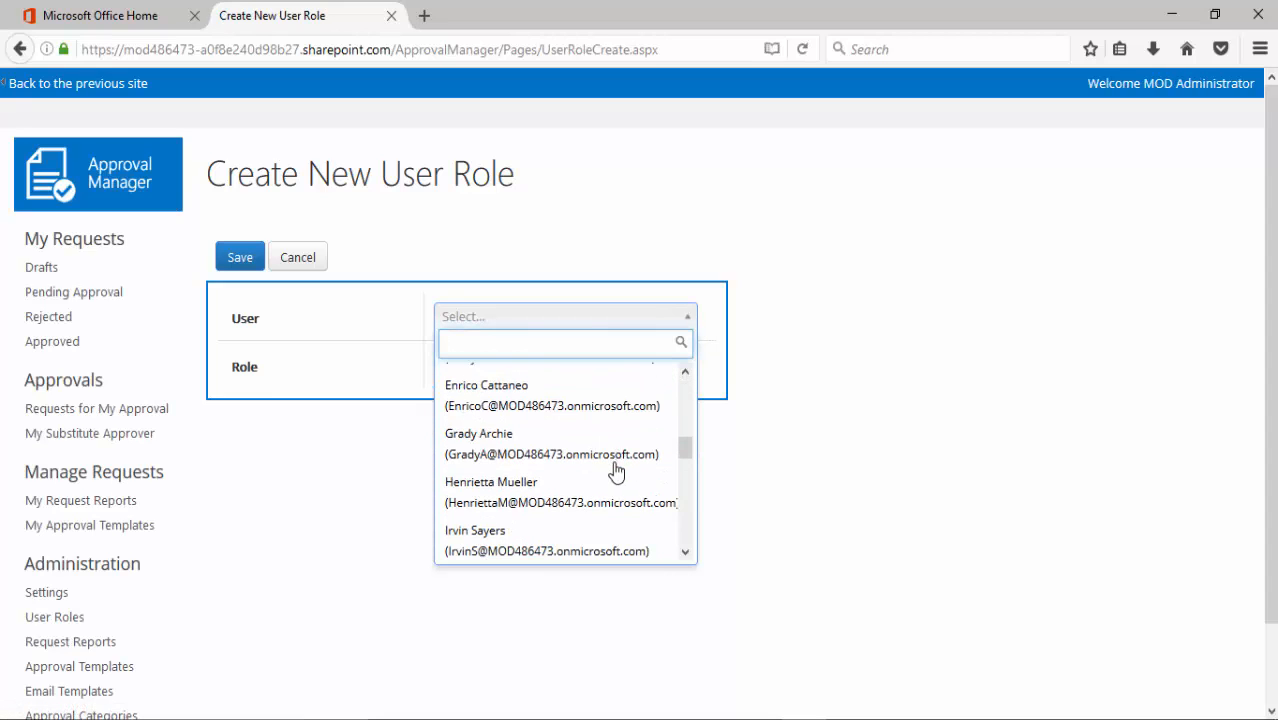
left_click(573, 417)
left_click(580, 366)
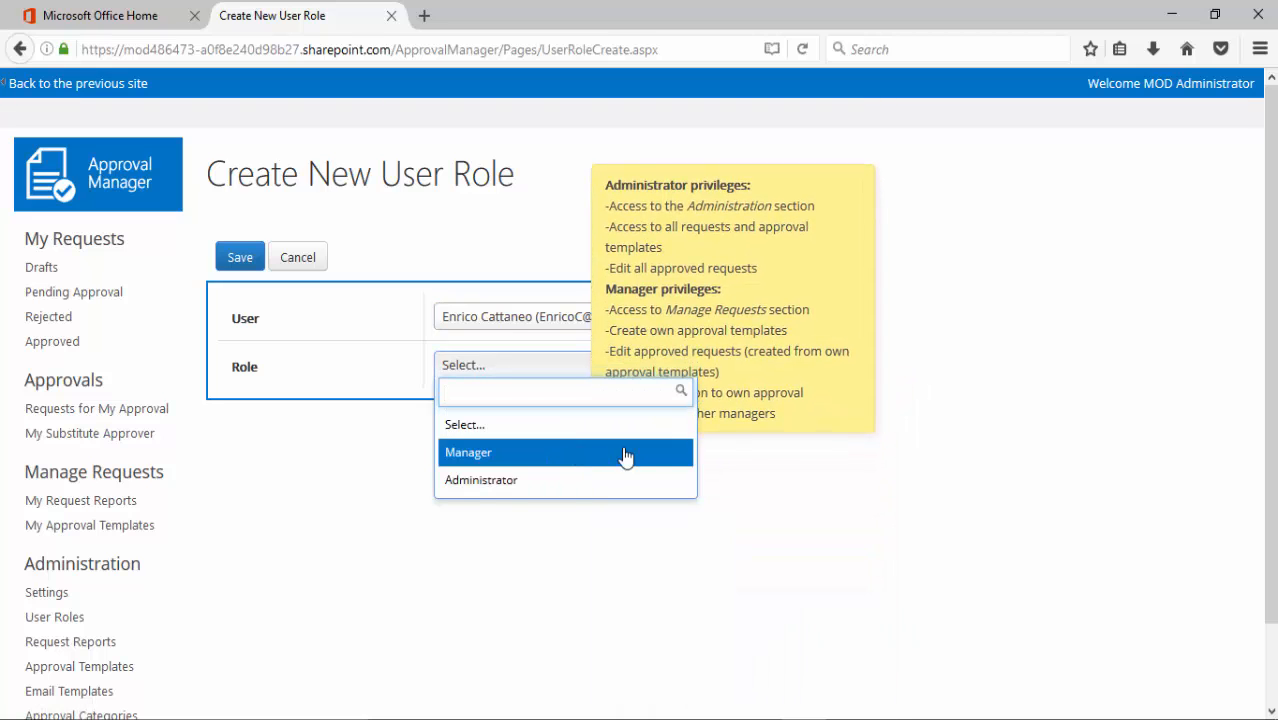
left_click(679, 455)
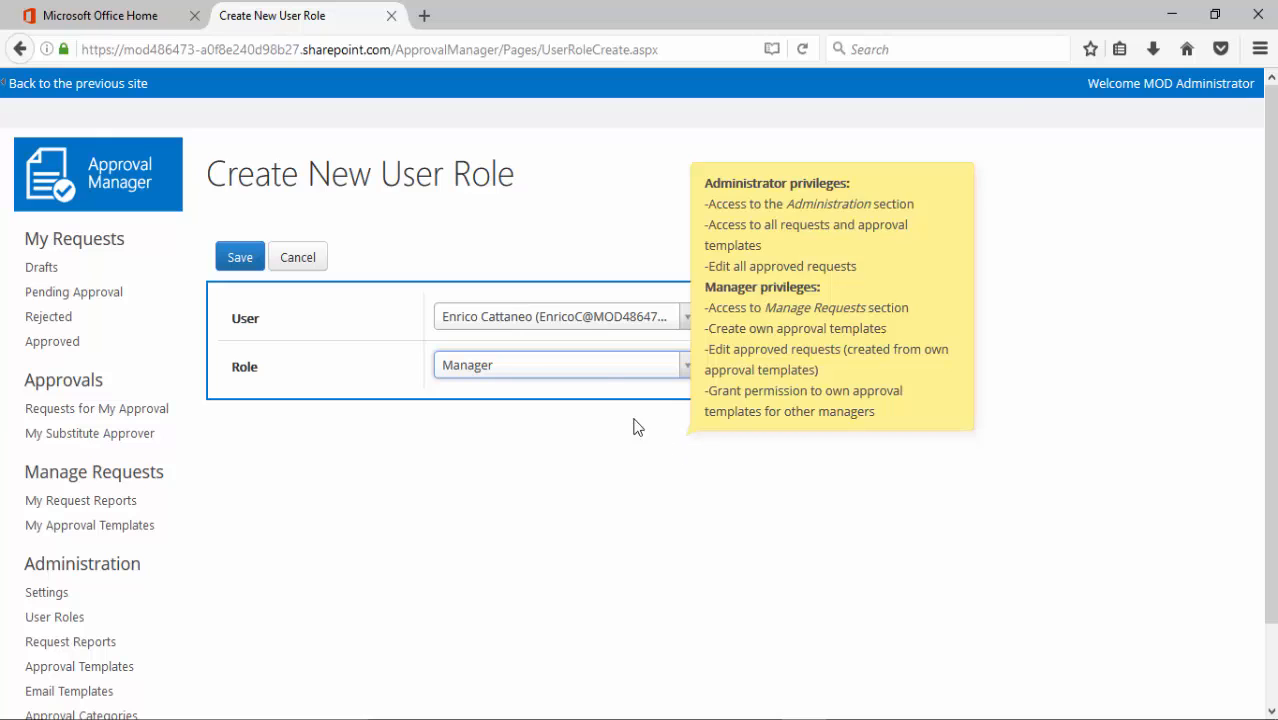
left_click(249, 261)
left_click(249, 261)
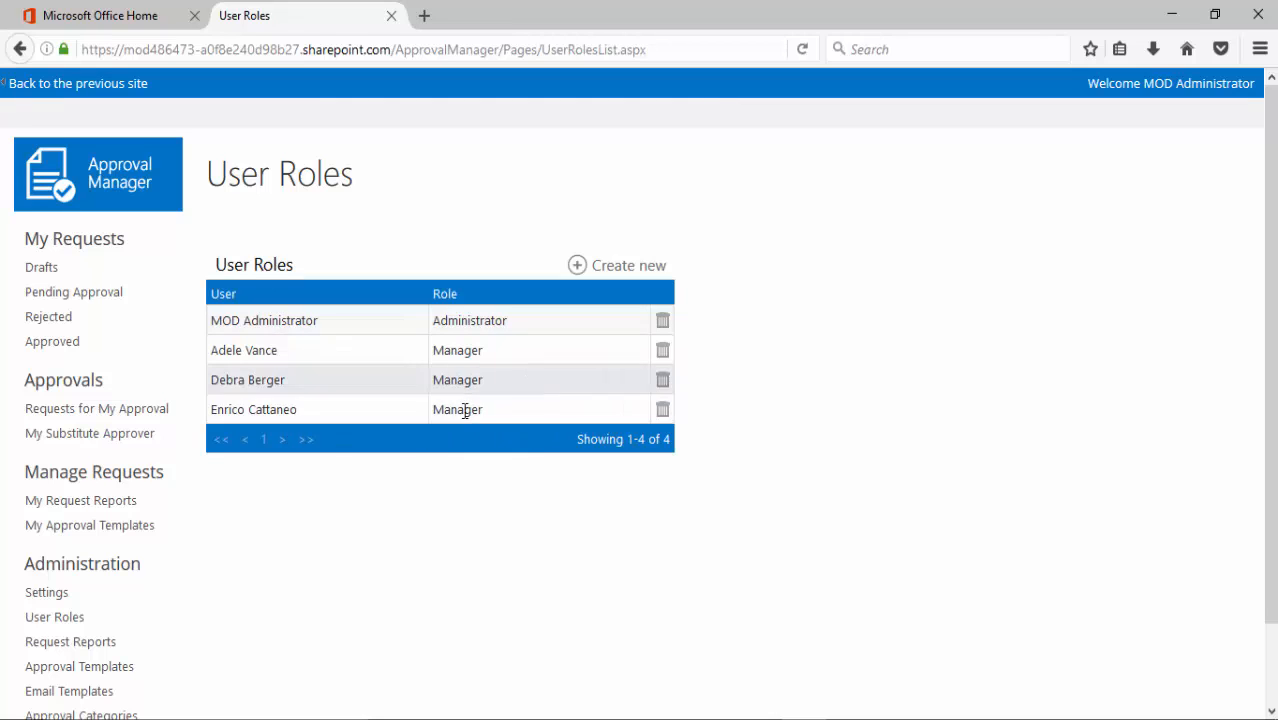
Step: Open the administration list of approval templates and delete the Form Cuti template with Id 6
scroll(203, 583, "down", 2)
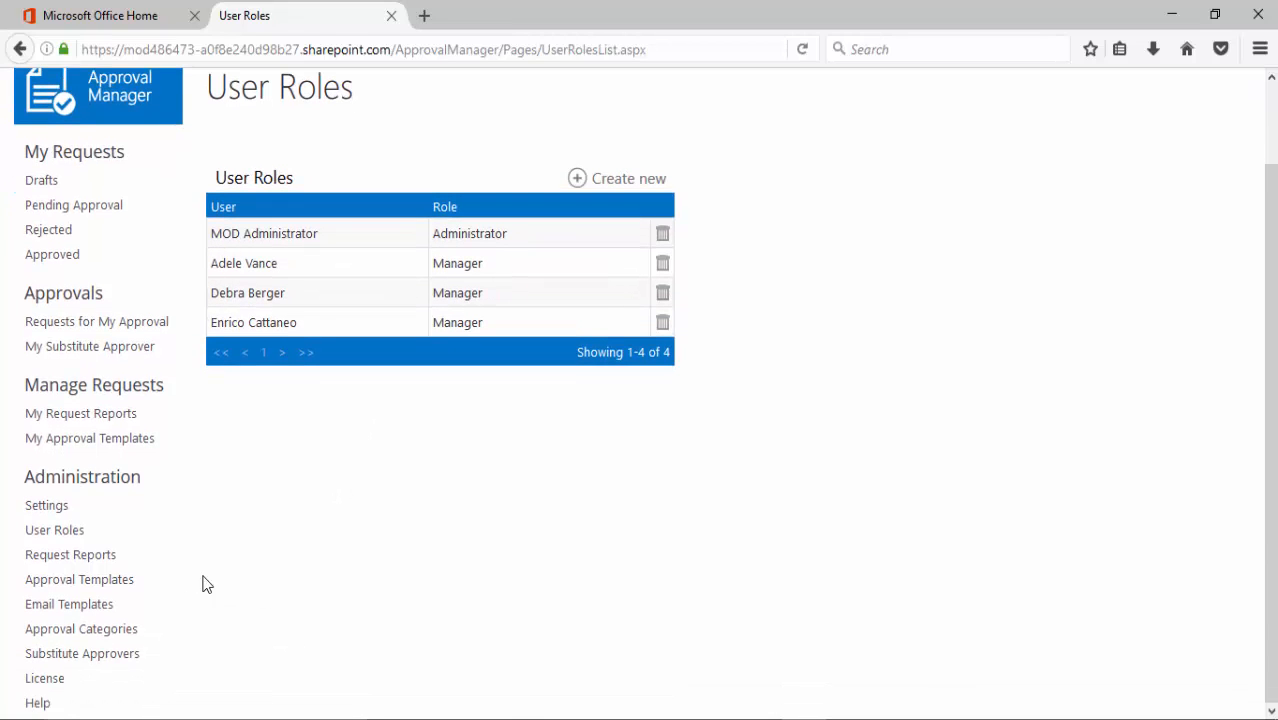
left_click(120, 589)
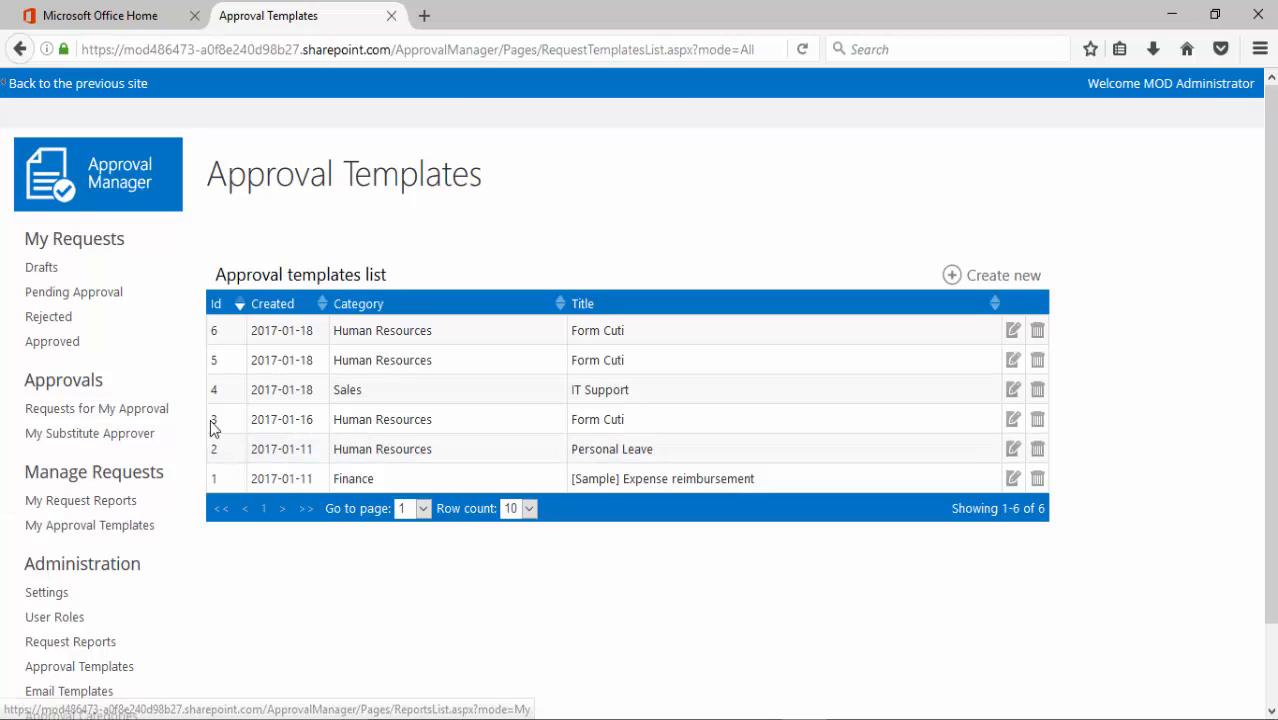
left_click(1038, 331)
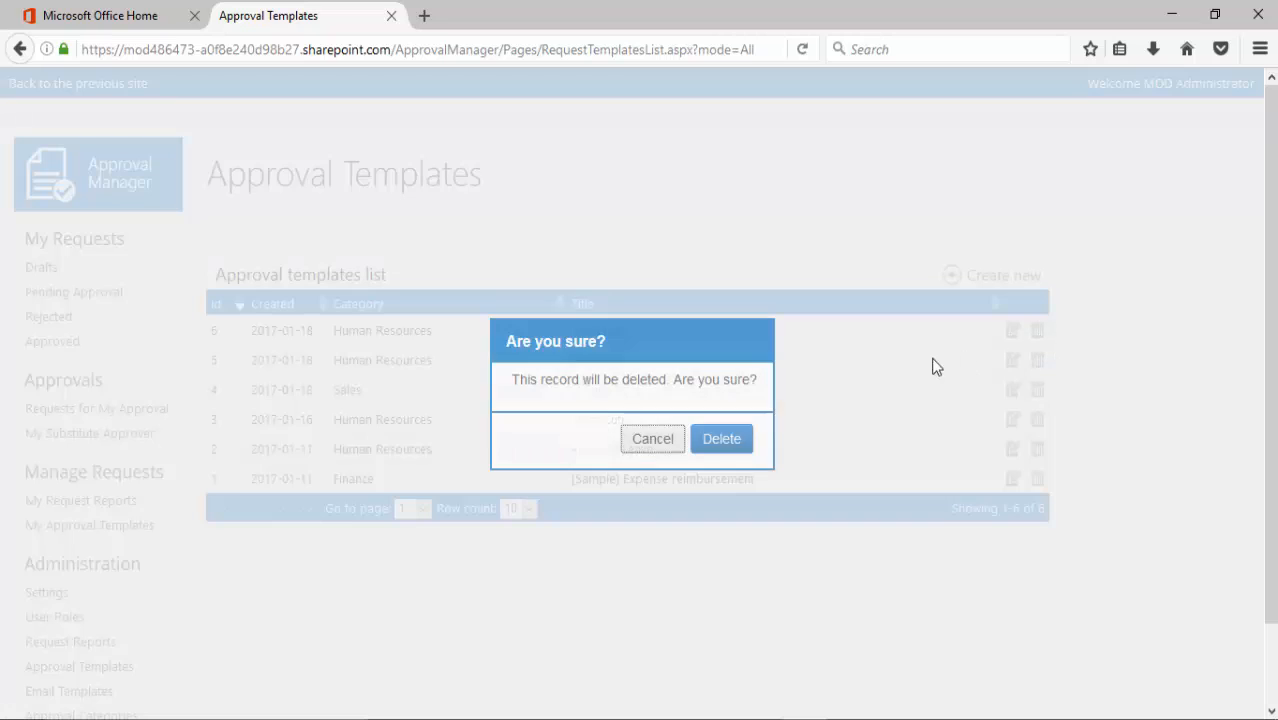
left_click(722, 447)
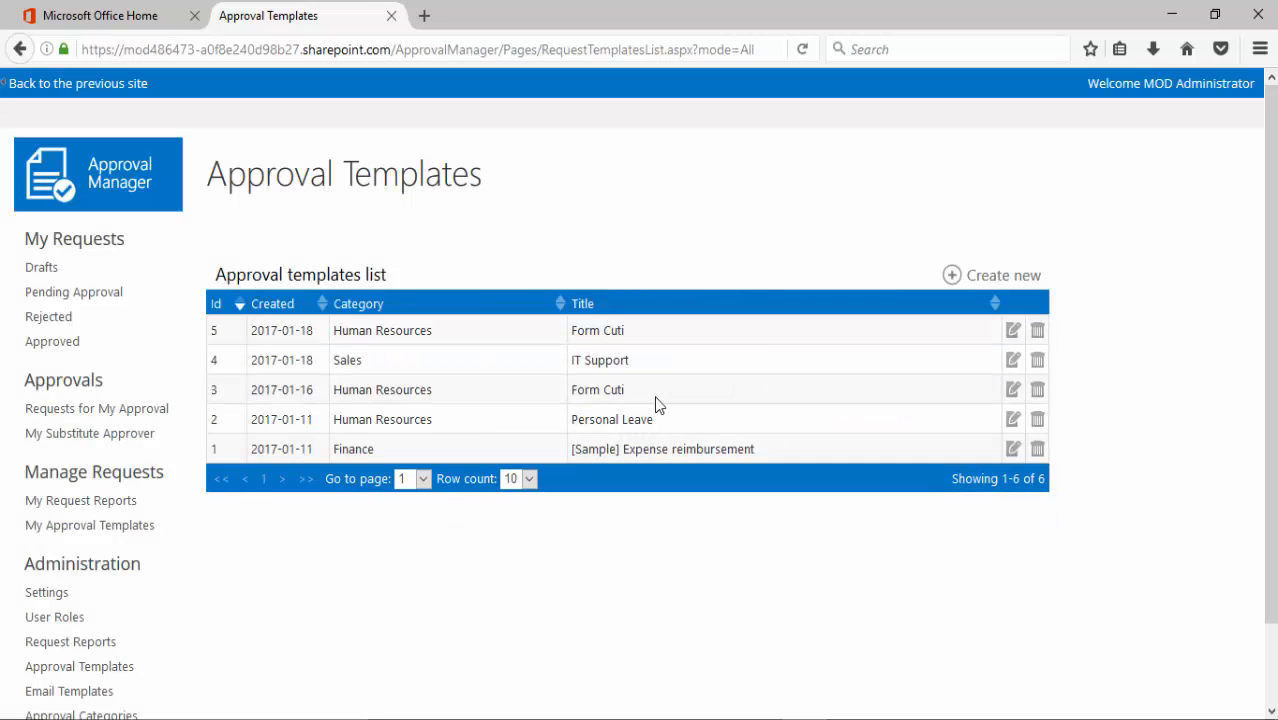
Step: Start a new approval template titled "Form Cuti Karyawan" in the Human Resources category
left_click(996, 282)
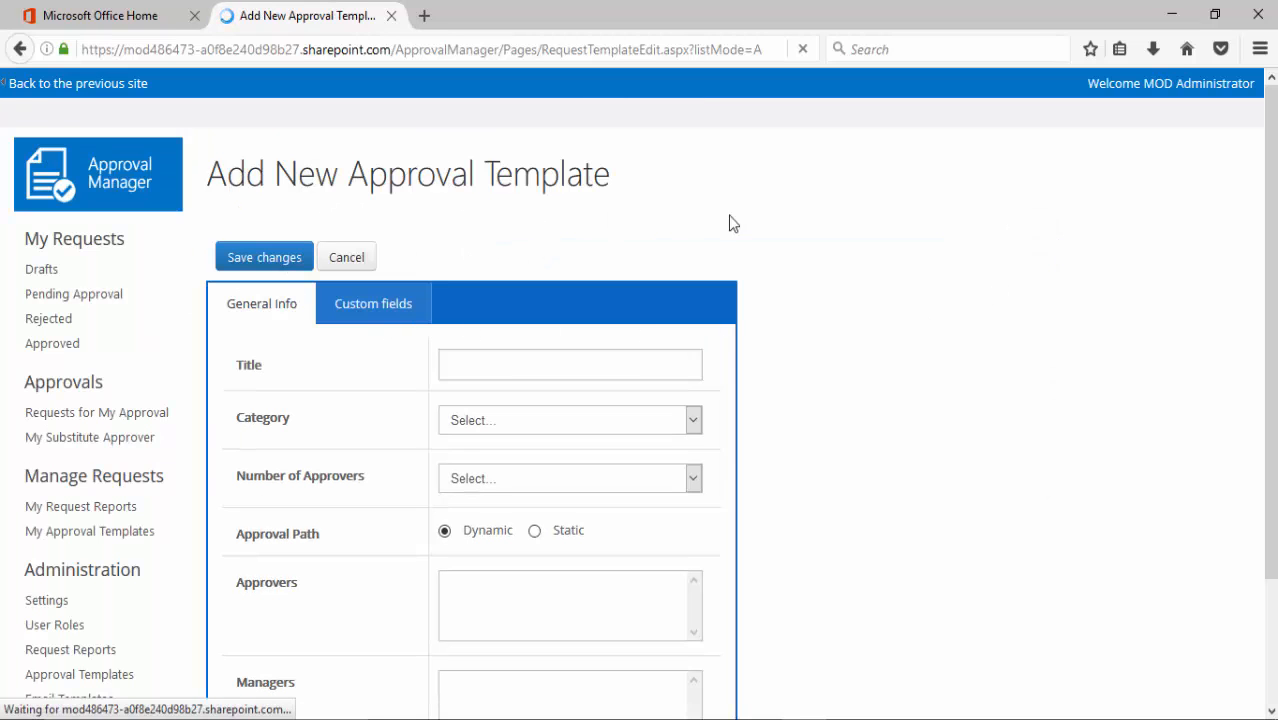
scroll(890, 356, "down", 3)
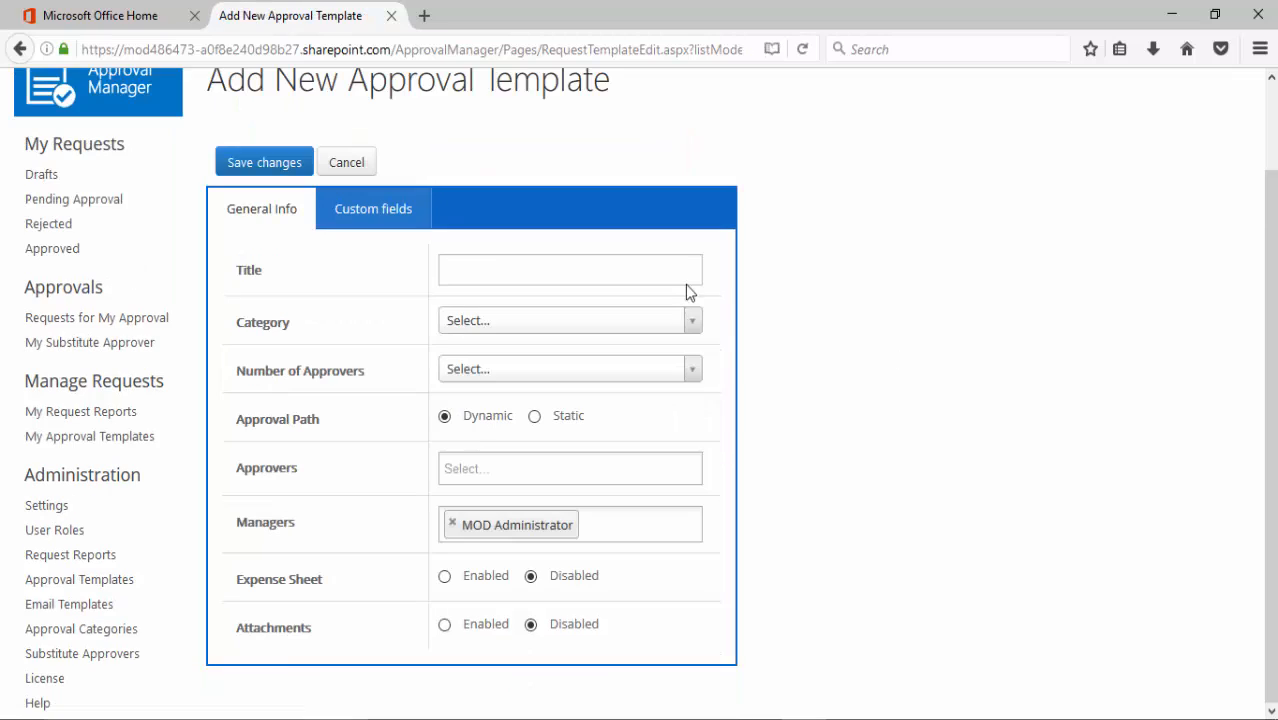
left_click(646, 272)
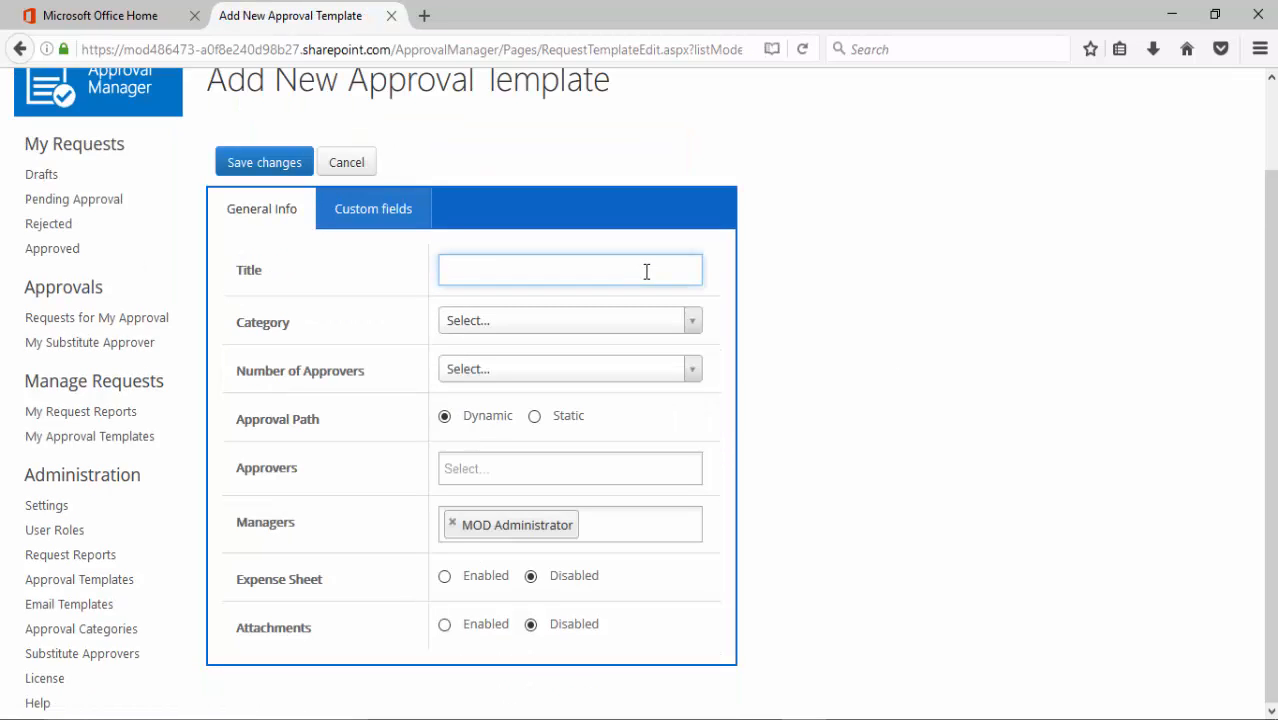
type("form")
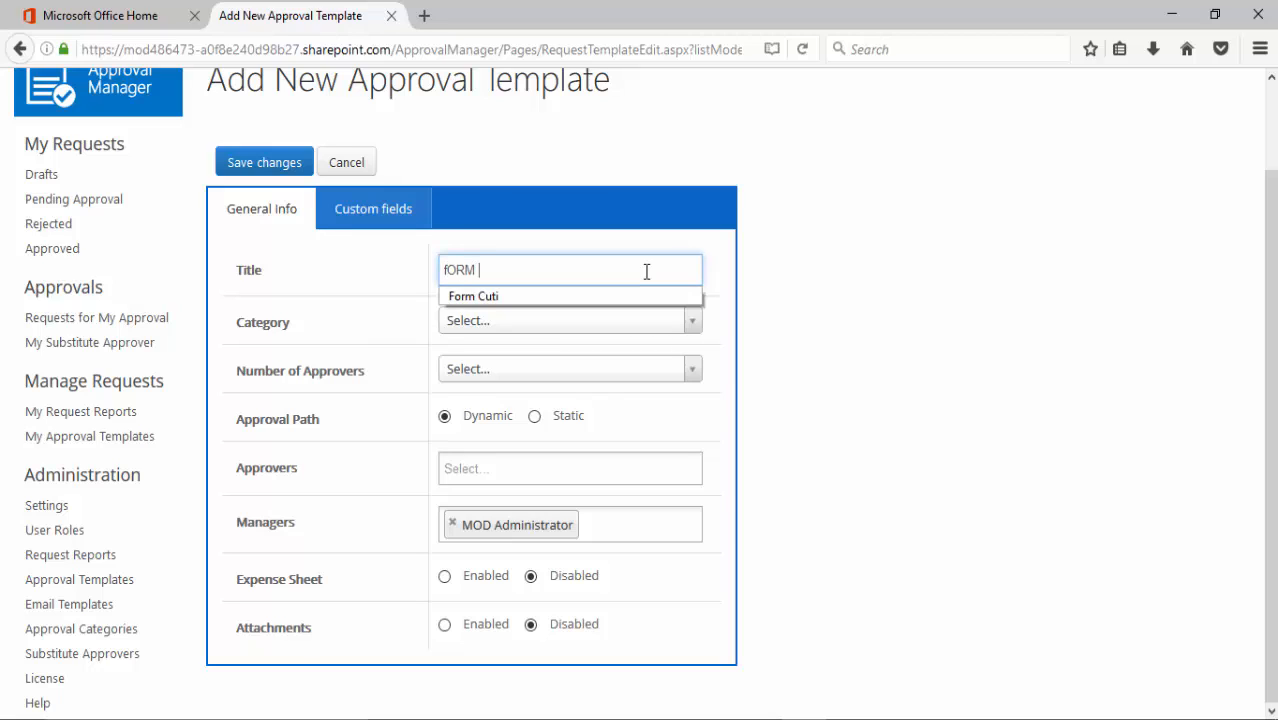
key("BackSpace")
key("BackSpace")
key("BackSpace")
key("BackSpace")
key("BackSpace")
type("Form Cut")
type("i Karyaw")
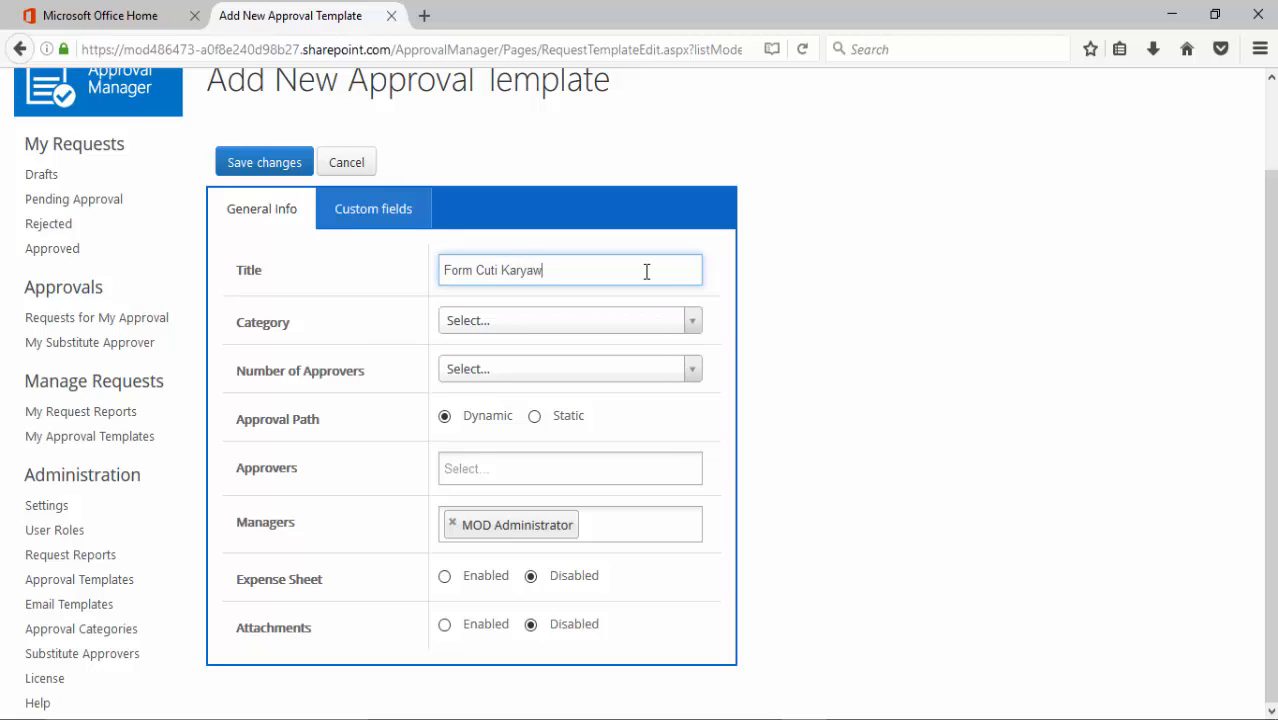
type("an")
key("Tab")
left_click(645, 322)
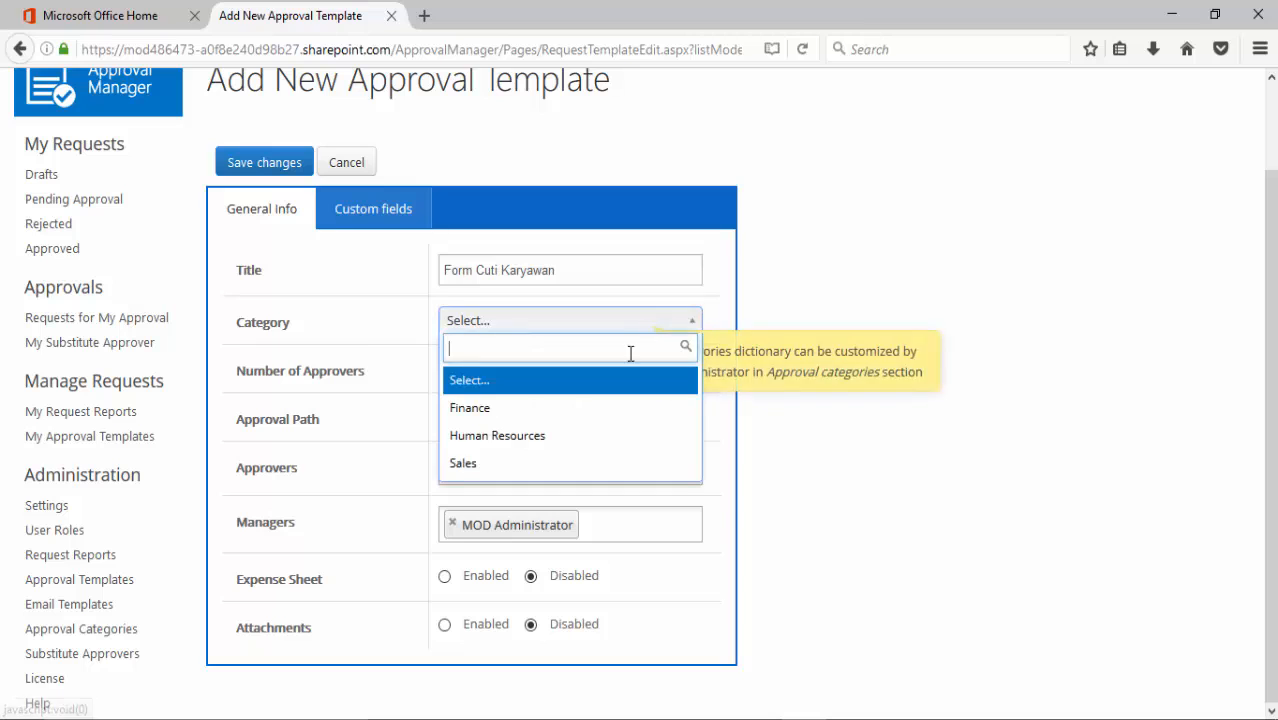
left_click(615, 440)
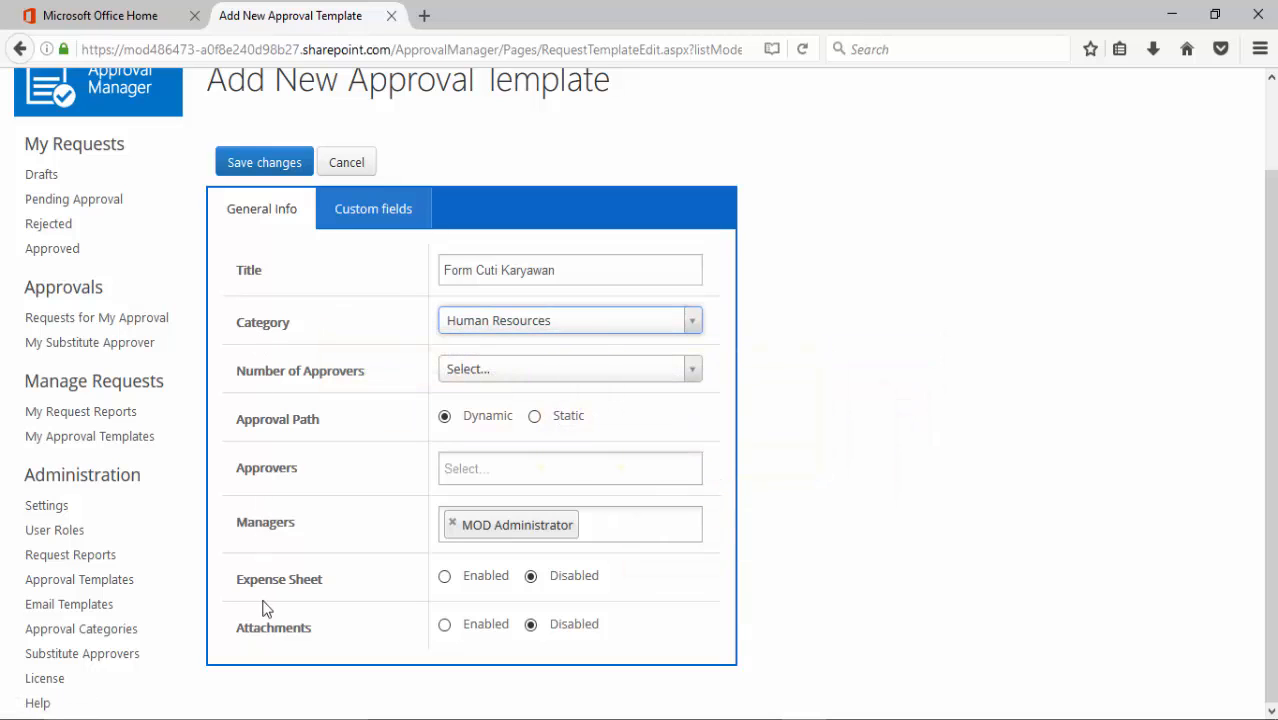
Step: Open the approval categories in a separate browser tab, and create and save a new category titled "Marketing"
right_click(130, 637)
left_click(211, 443)
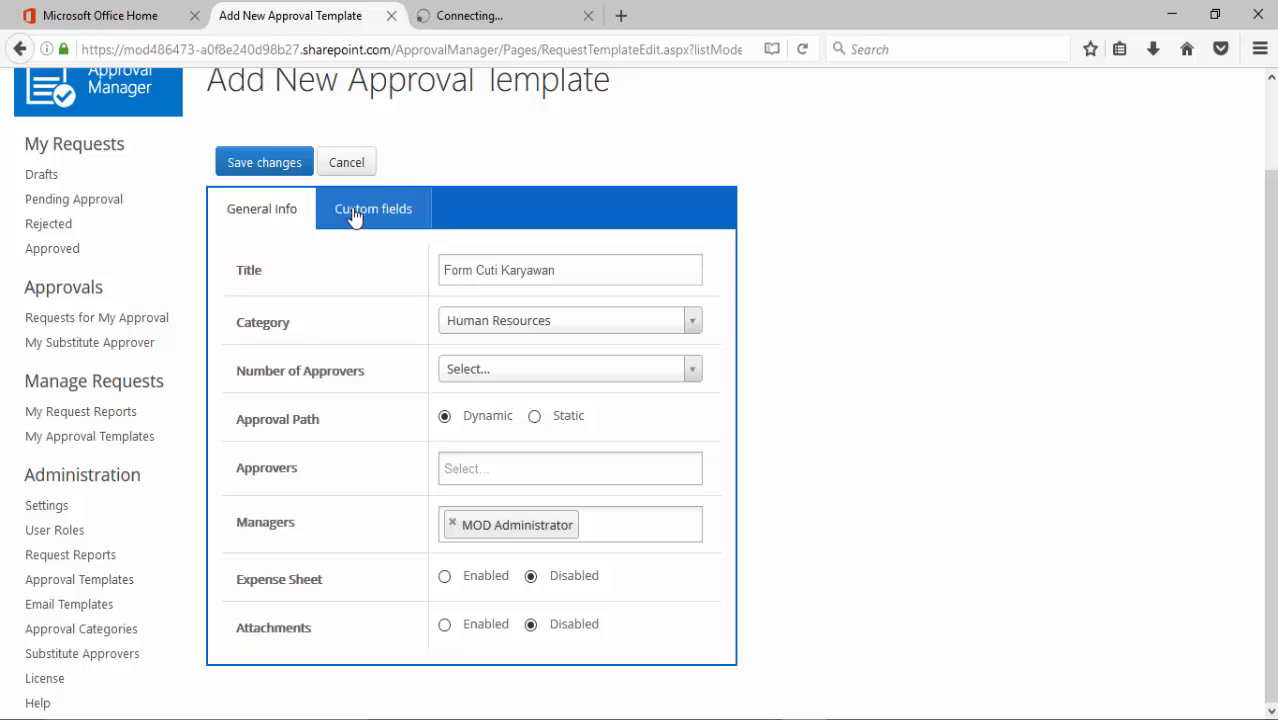
left_click(465, 22)
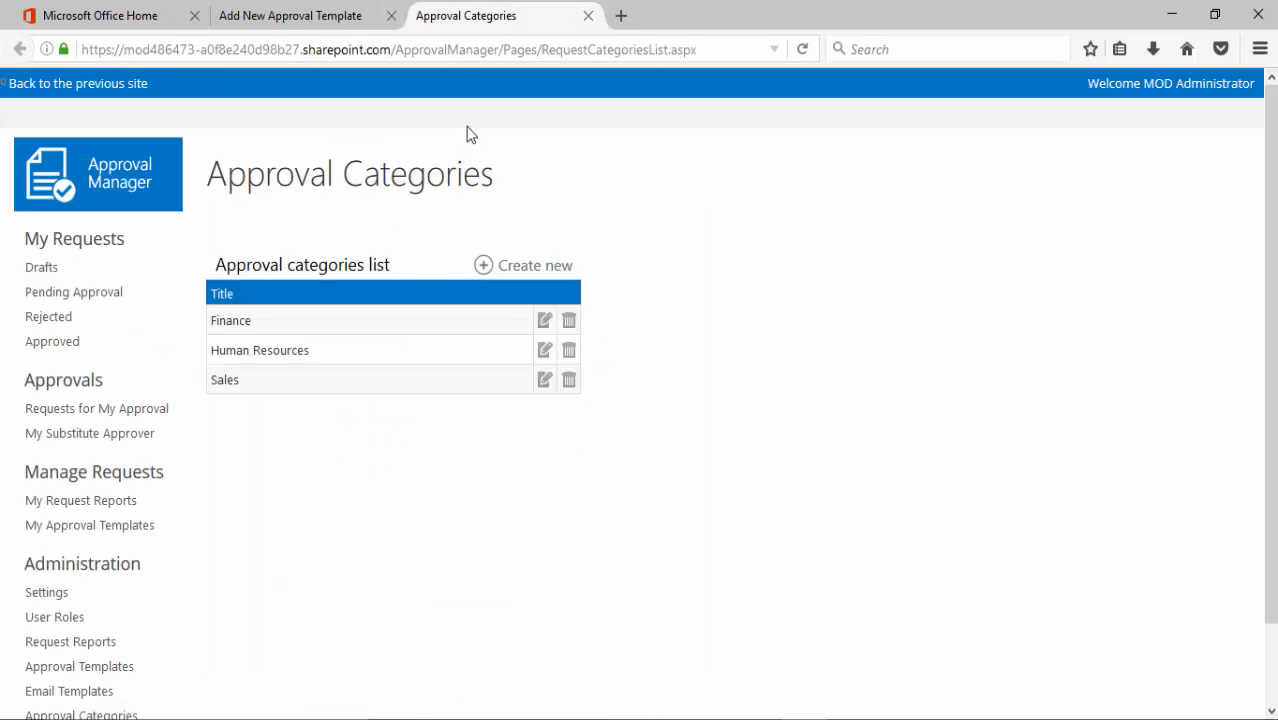
left_click(528, 265)
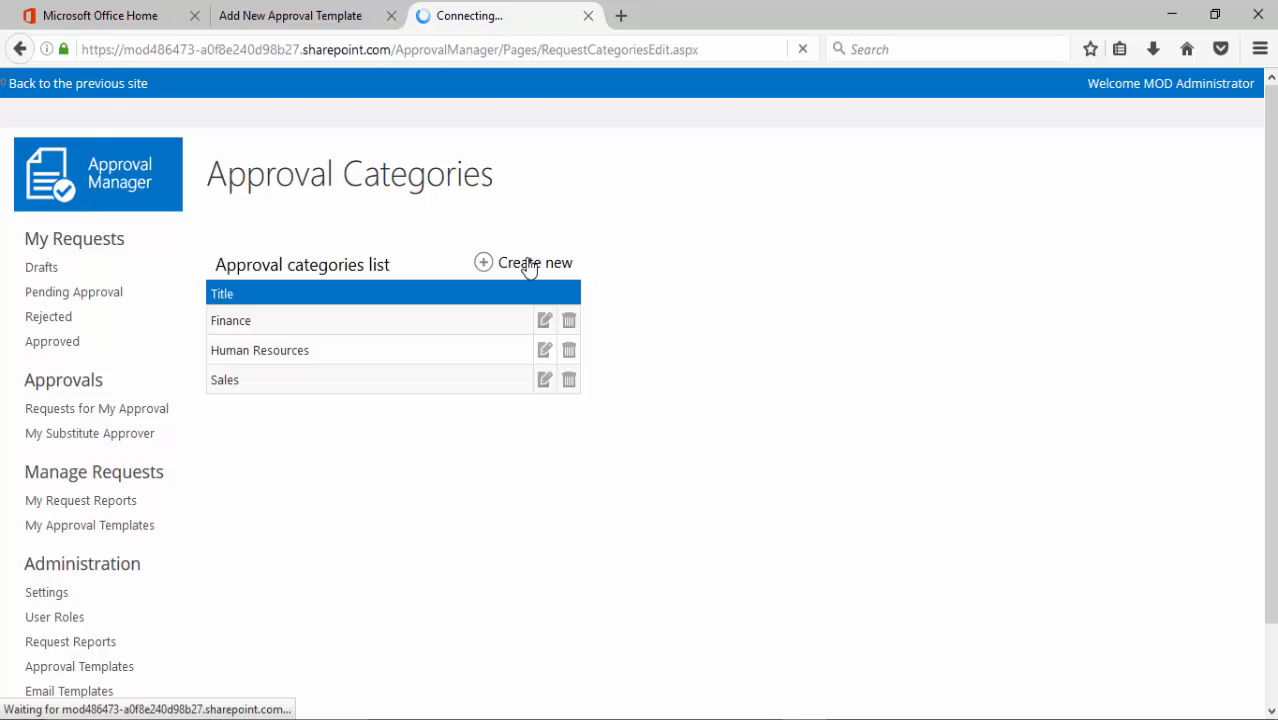
left_click(530, 265)
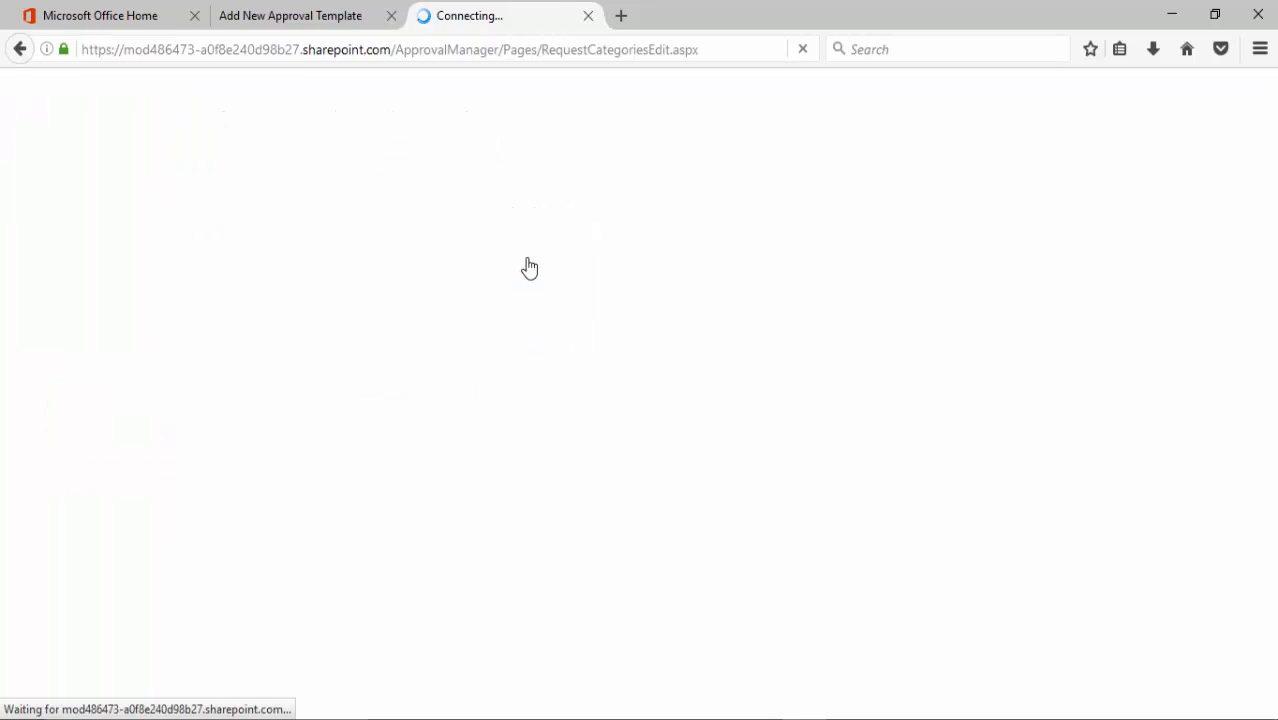
left_click(494, 330)
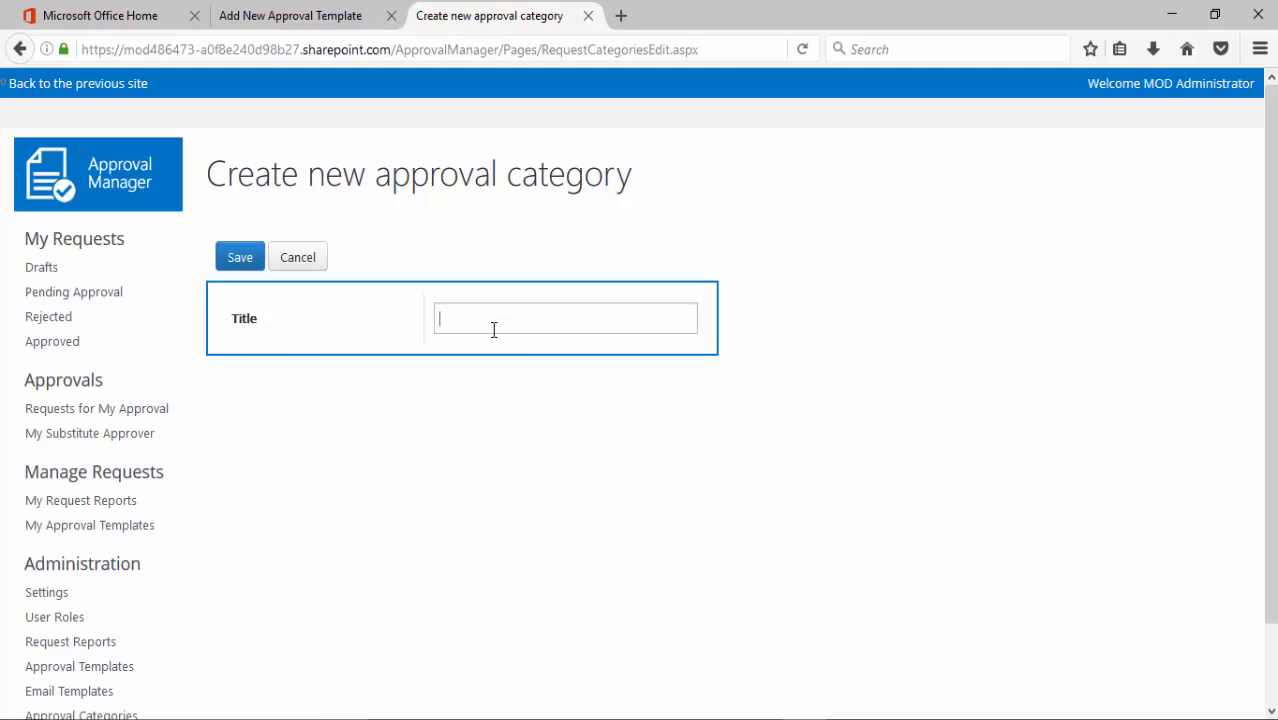
type("Marketing")
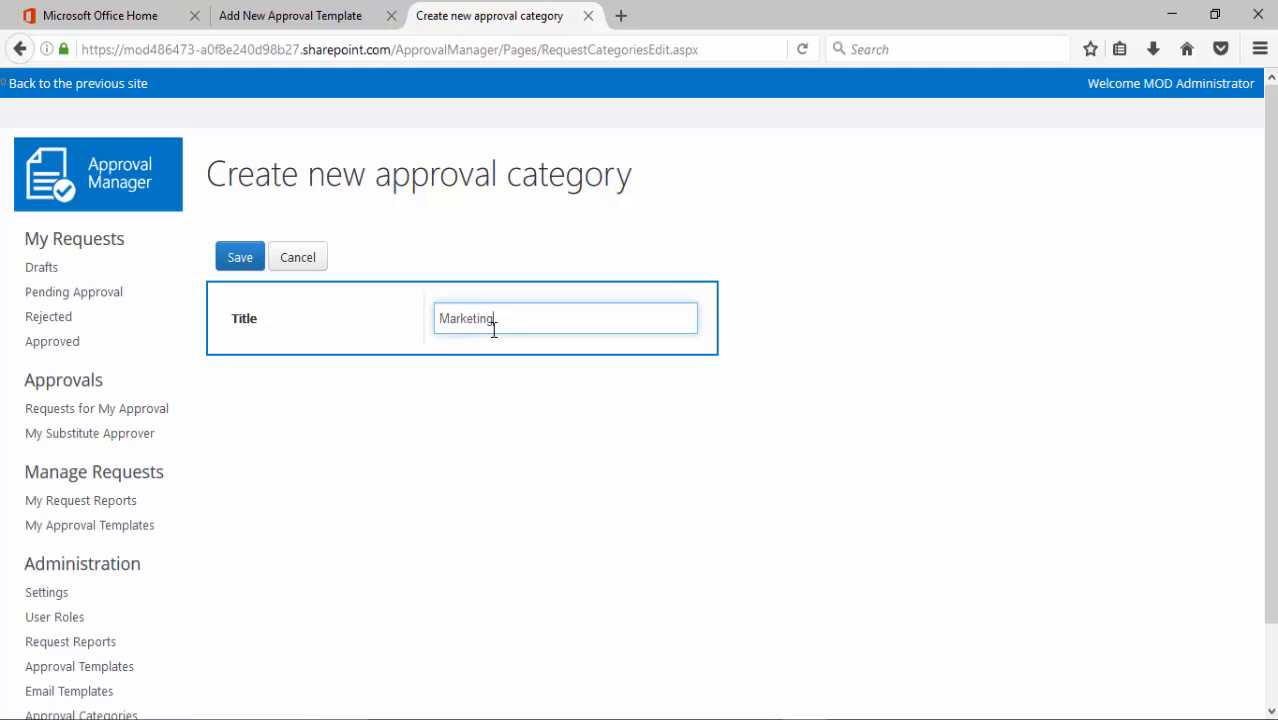
left_click(238, 261)
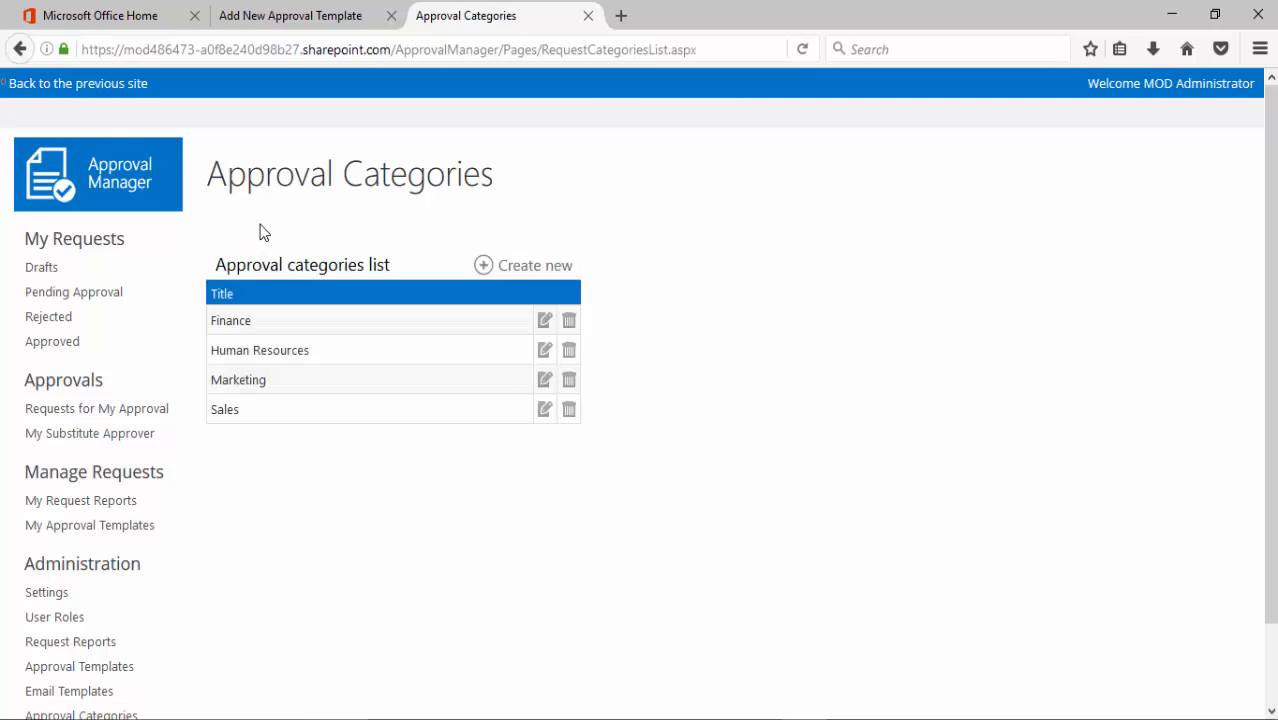
Step: Return to the new approval template, reload the page to refresh its categories, and set the category to Marketing
left_click(311, 15)
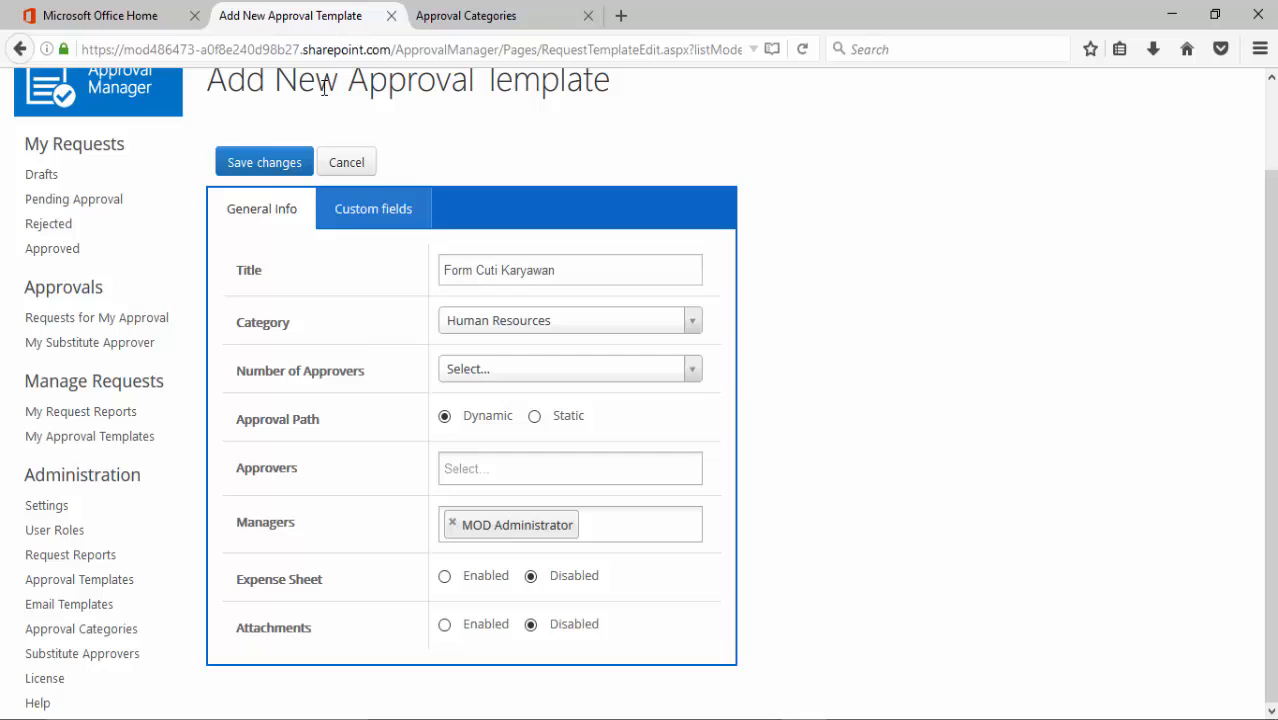
left_click(549, 325)
left_click(653, 330)
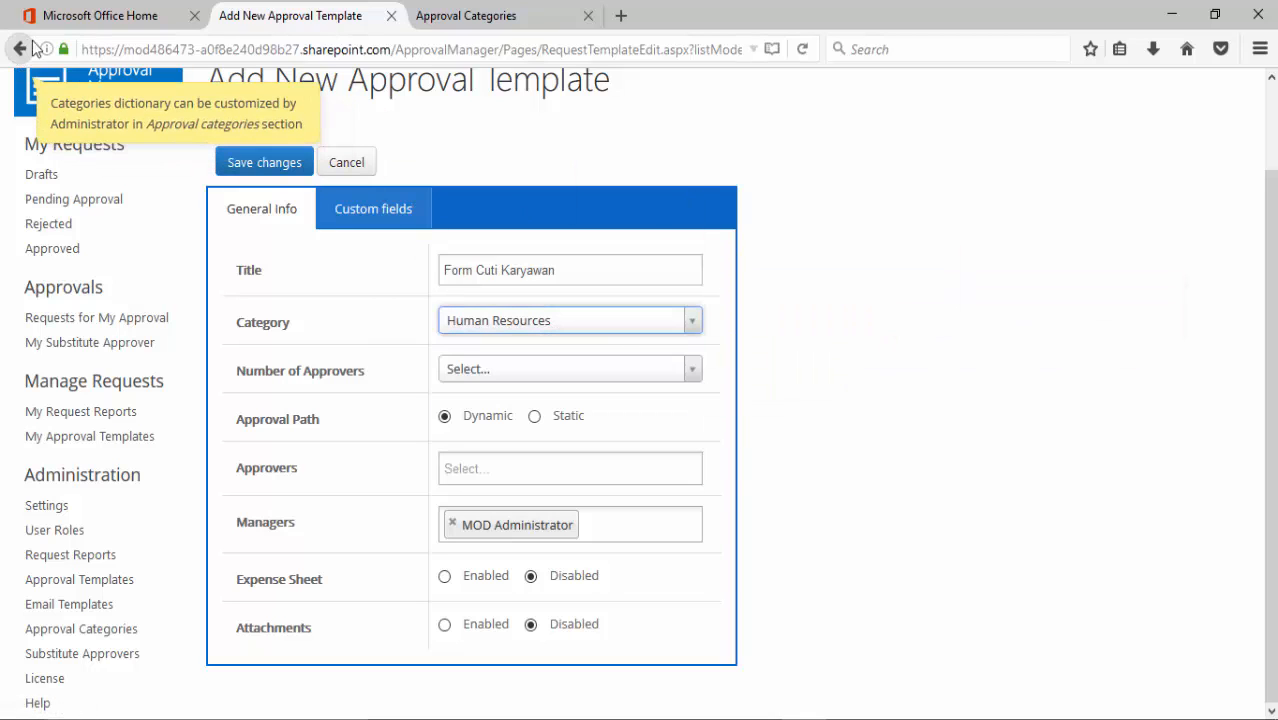
left_click(802, 49)
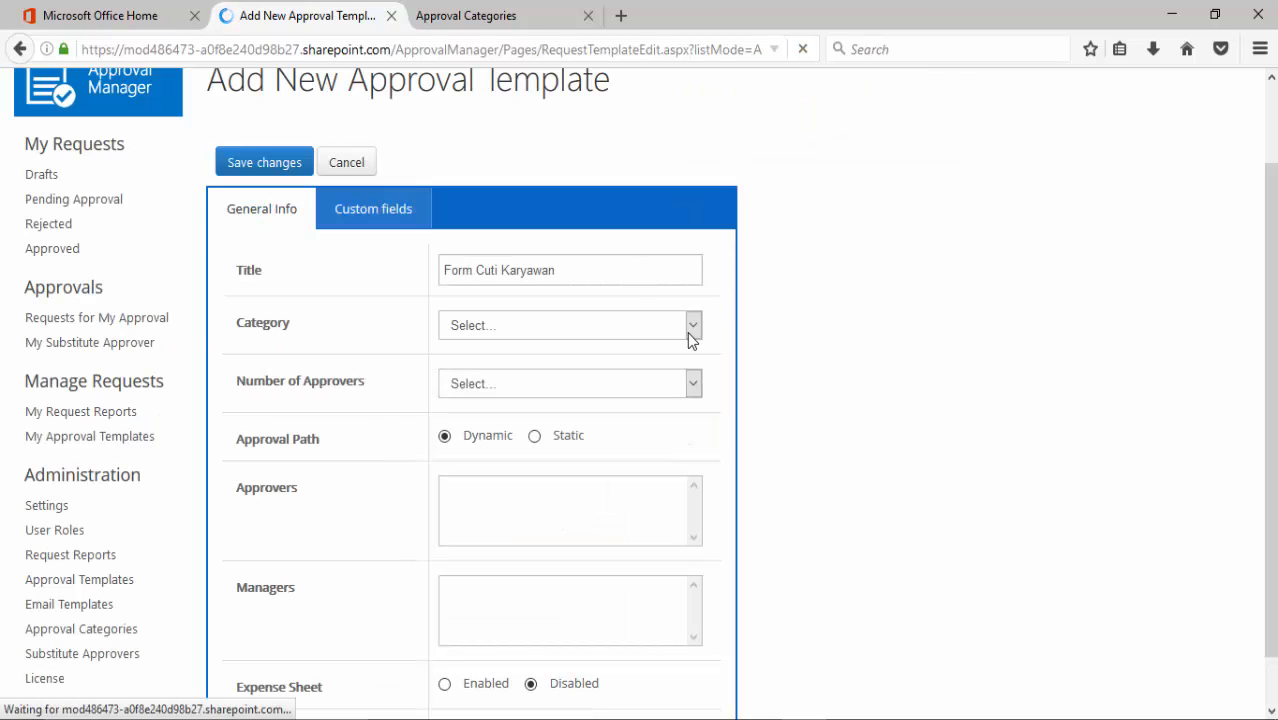
left_click(688, 326)
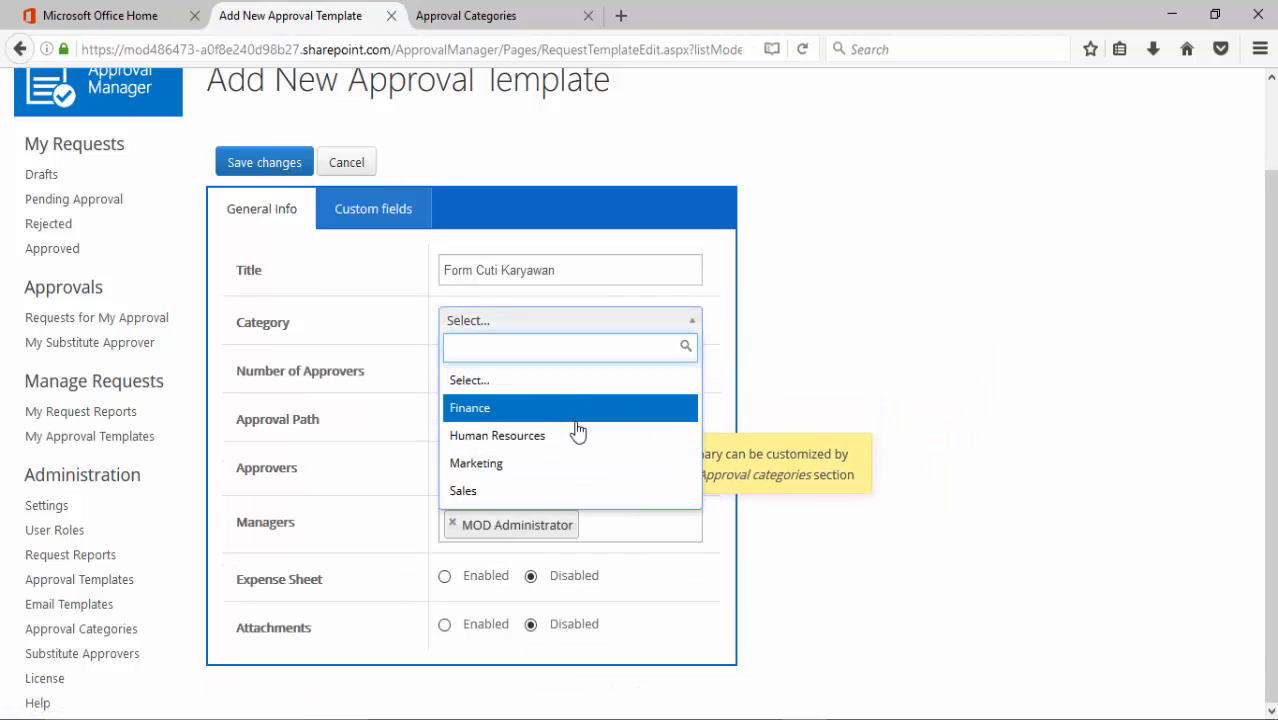
left_click(568, 463)
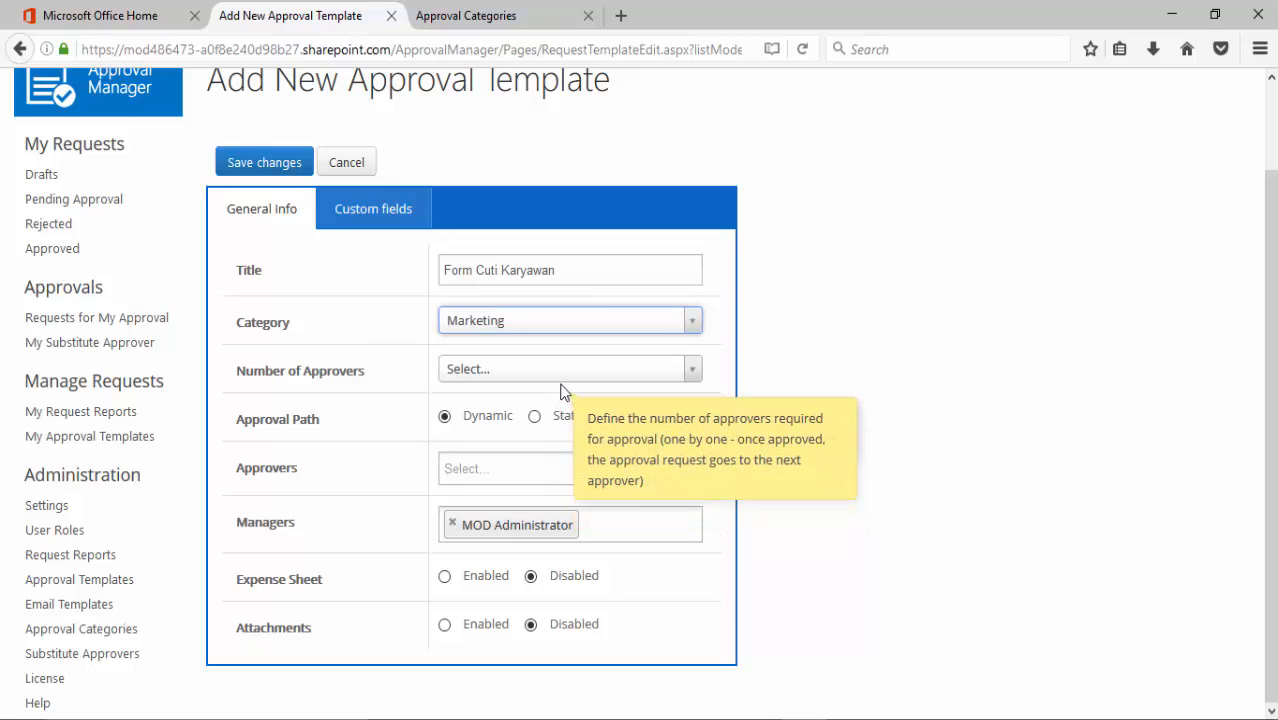
Step: Set the template's number of approvers to One Approver and its approval path to Static
left_click(561, 382)
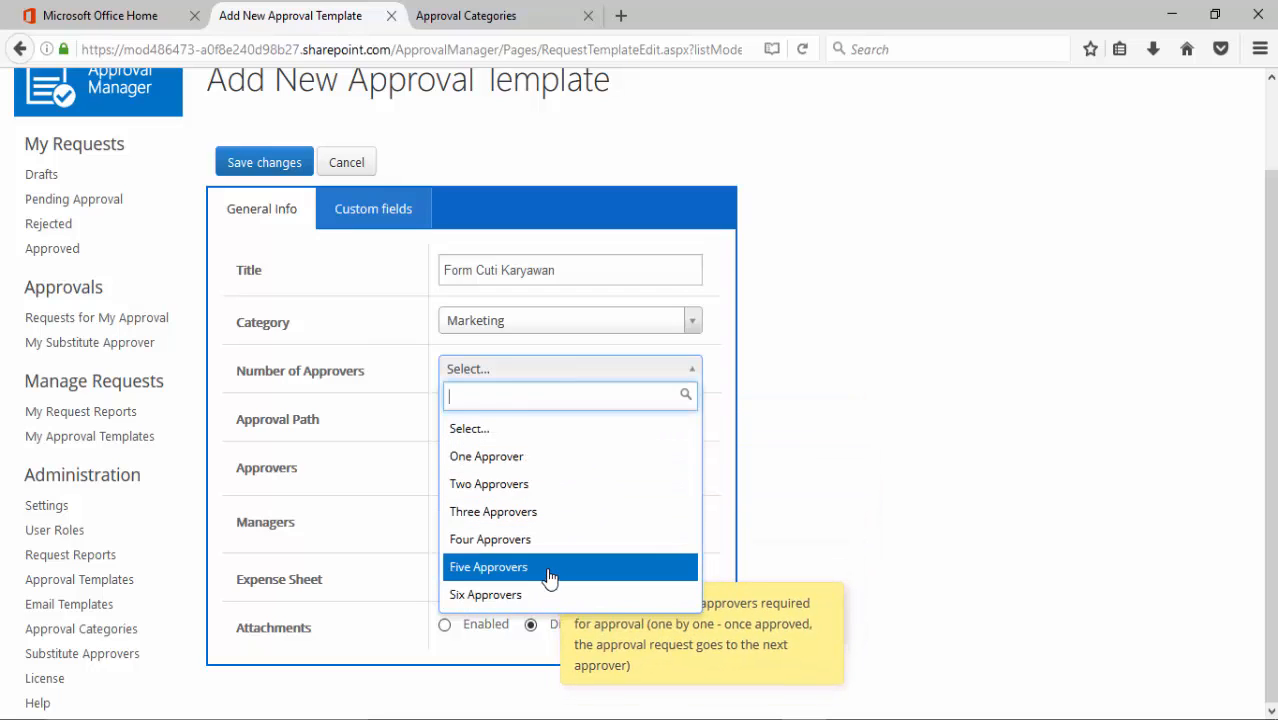
left_click(556, 459)
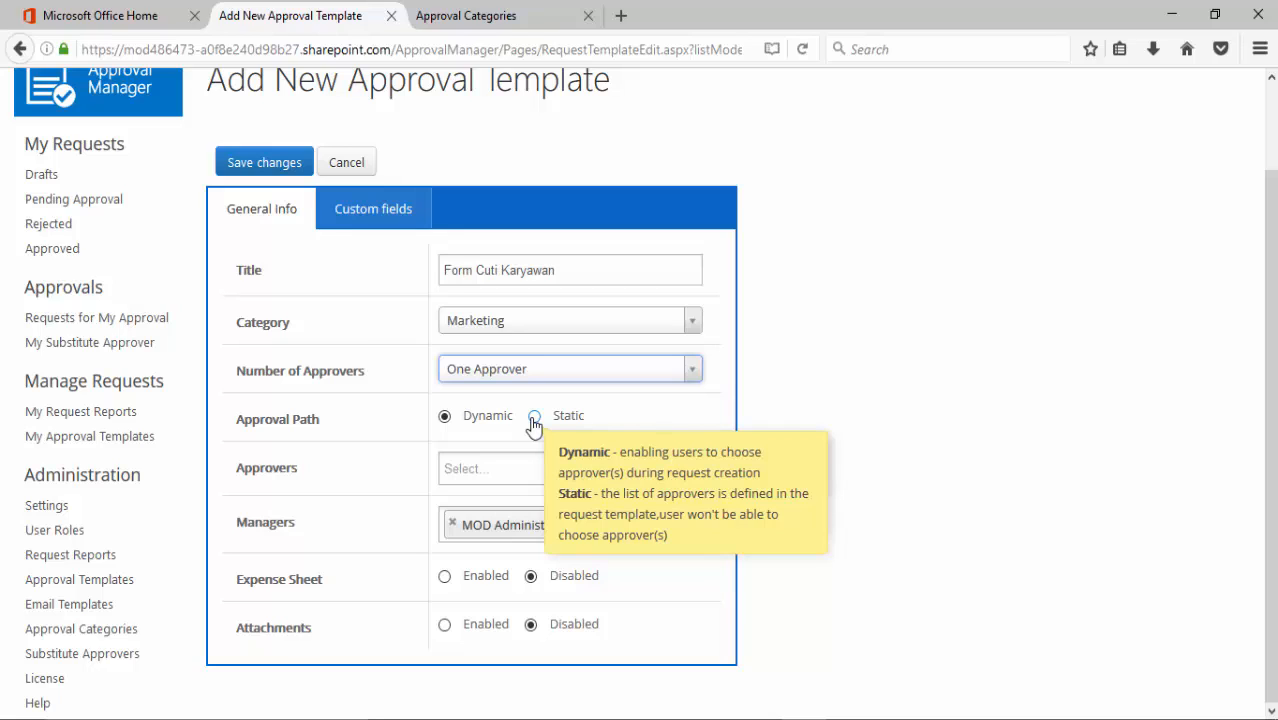
left_click(534, 418)
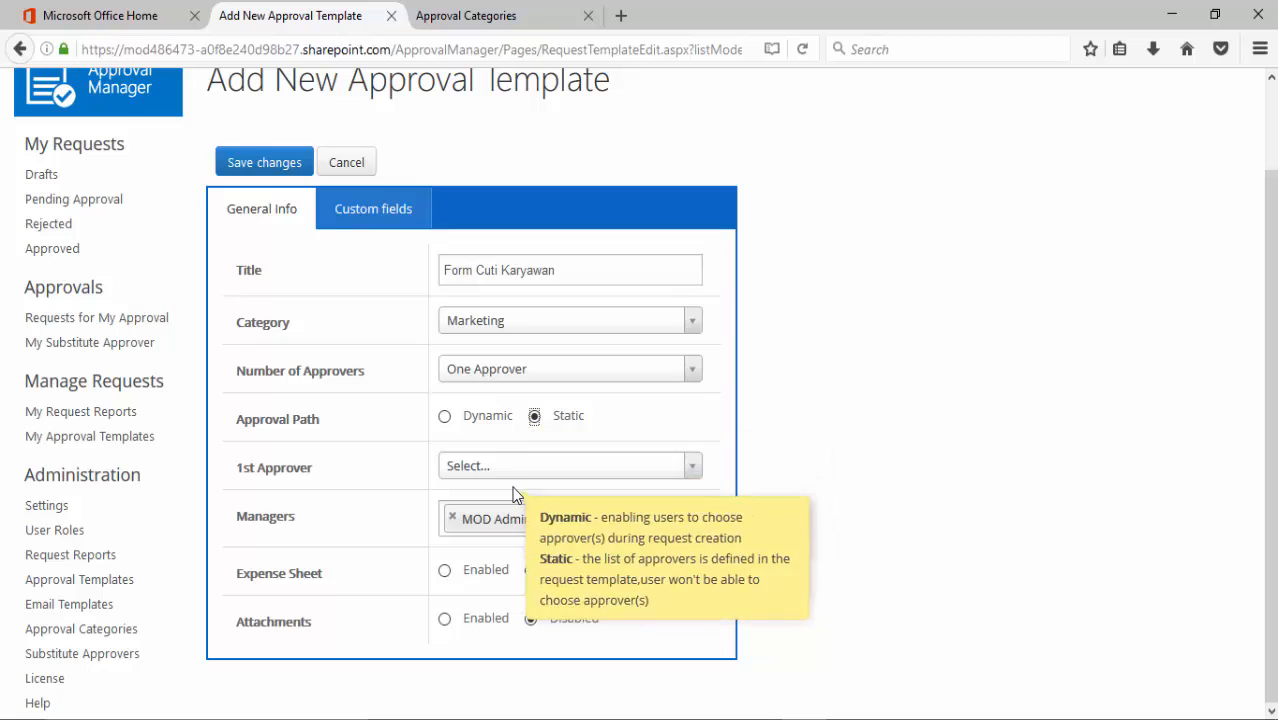
Step: Set the template's 1st approver to MOD Administrator
left_click(536, 470)
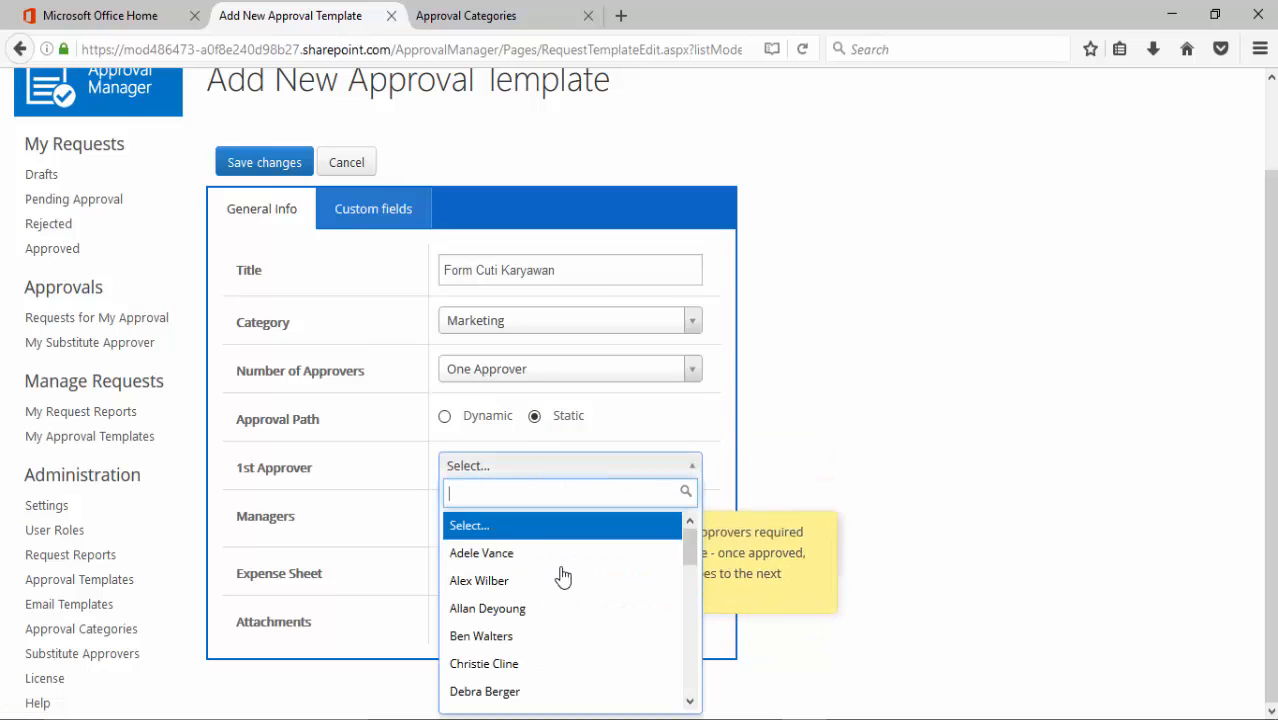
type("mod")
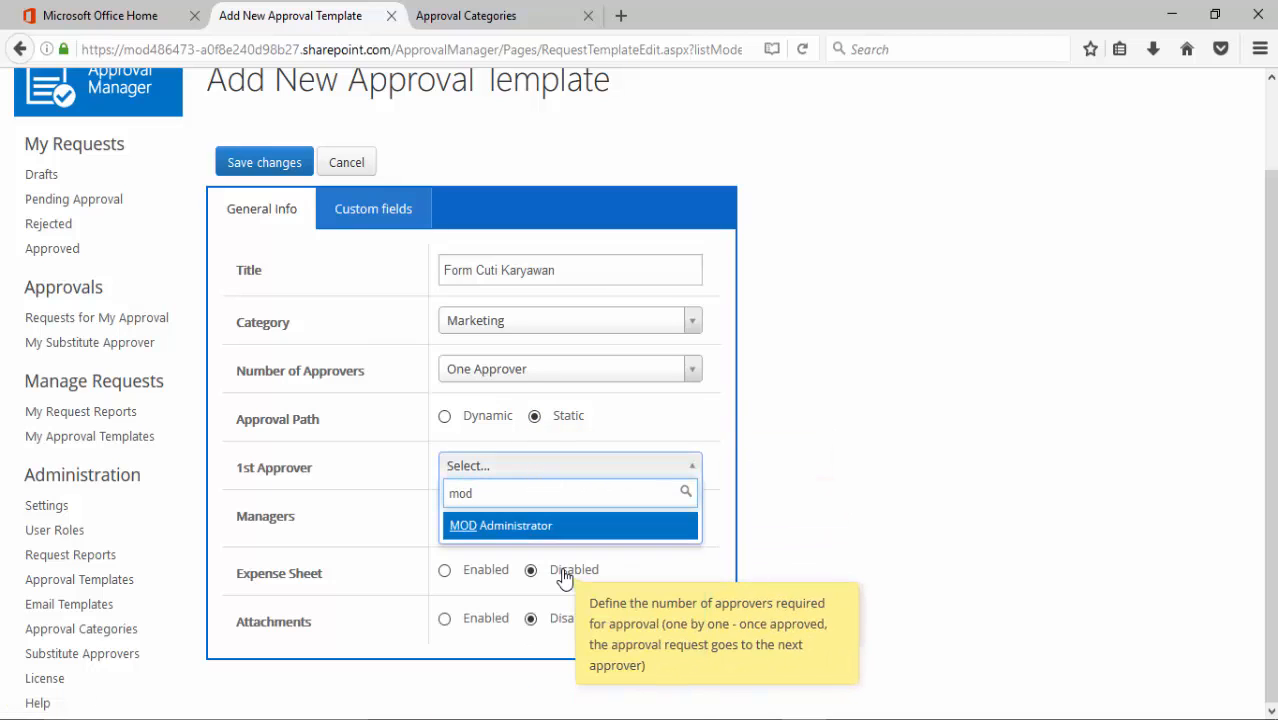
key("Return")
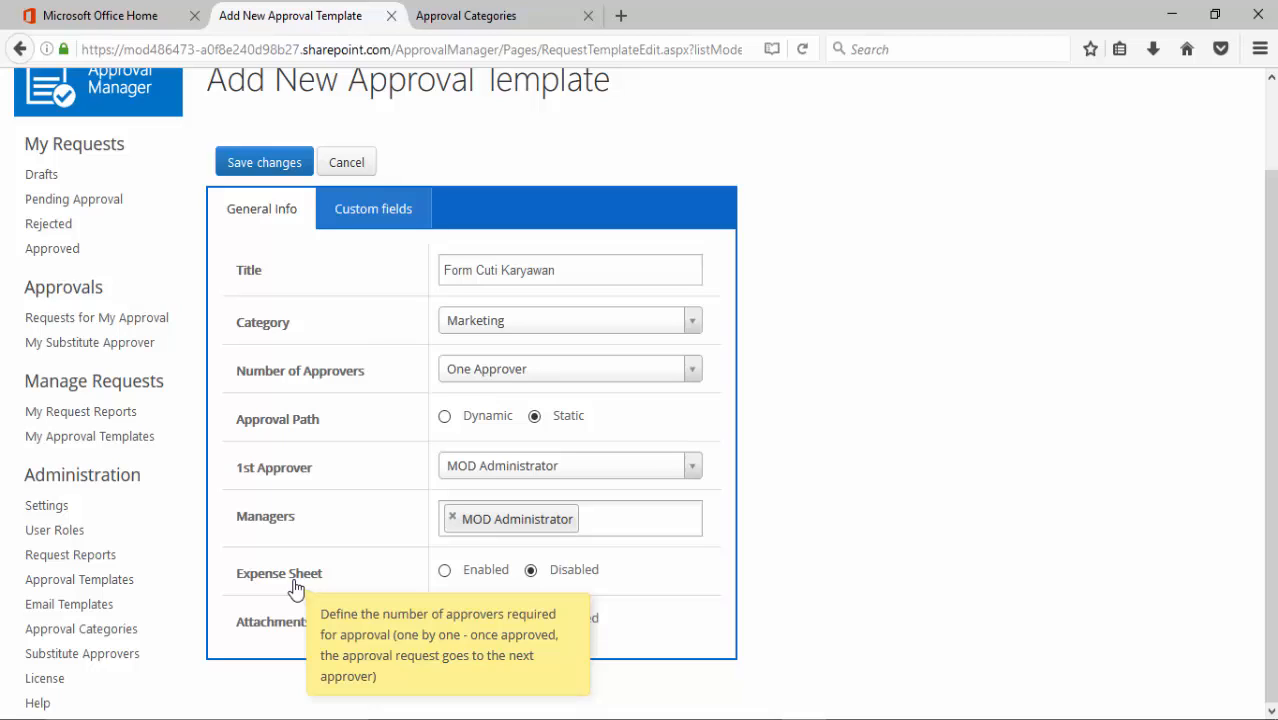
Step: Set the template's expense sheet to Disabled and its attachments to Enabled
left_click(446, 572)
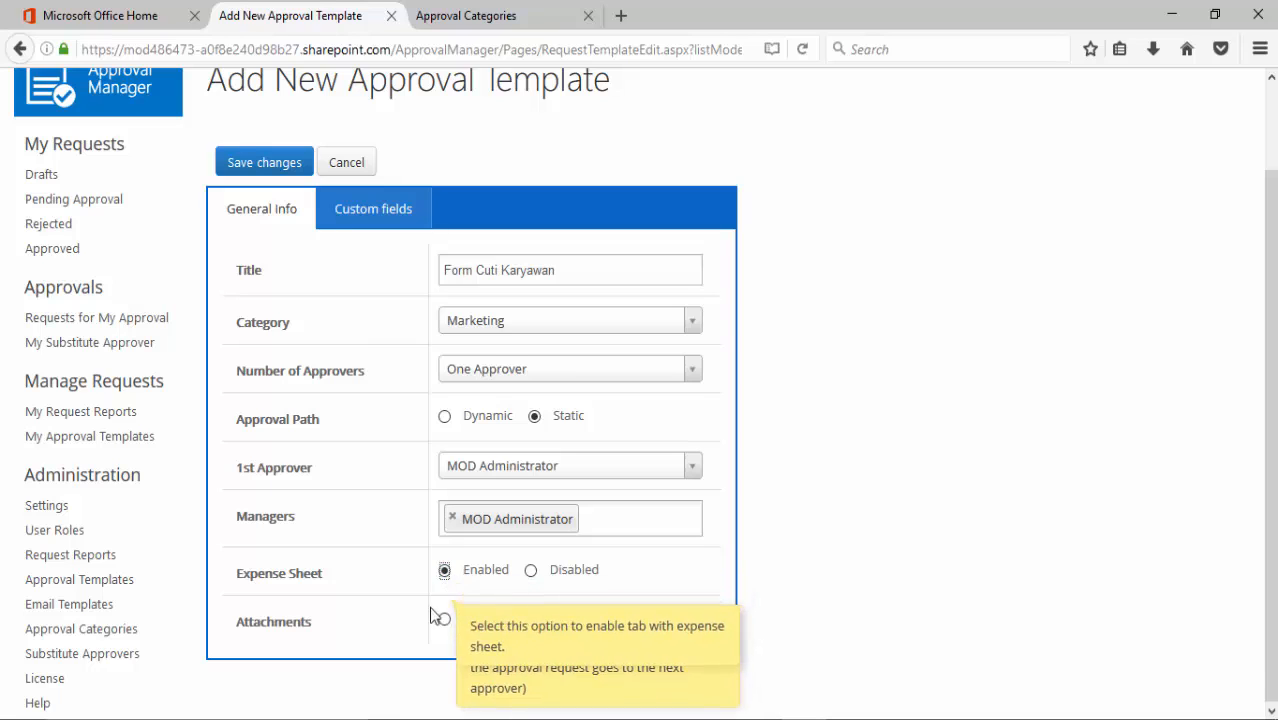
left_click(530, 570)
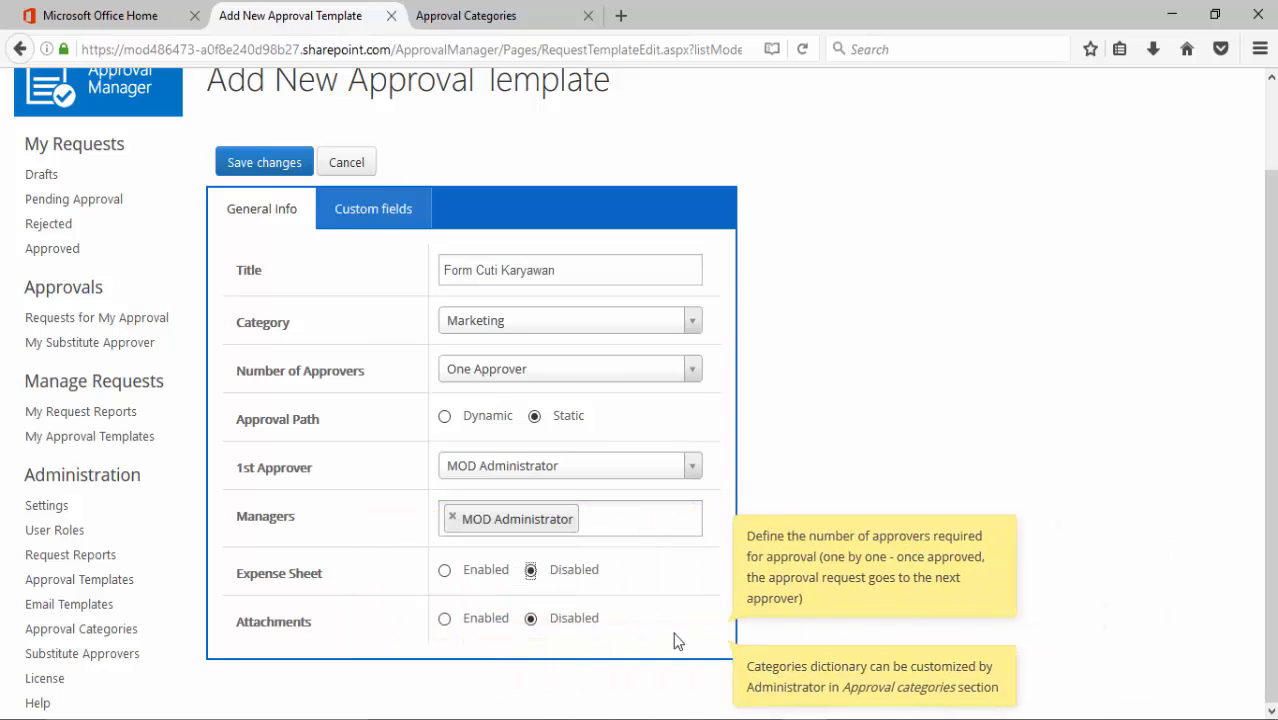
left_click(446, 621)
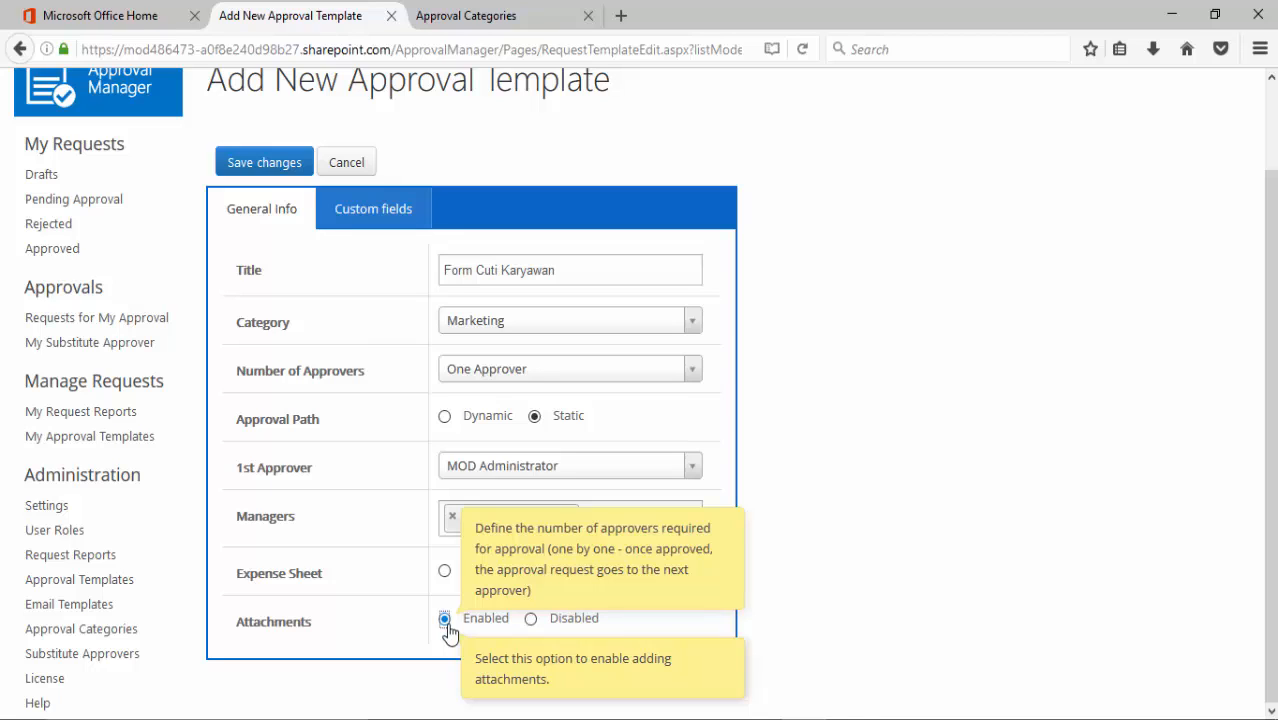
Step: Add a required custom field named "Nama" of type Multiple Line of Text to the template
left_click(377, 225)
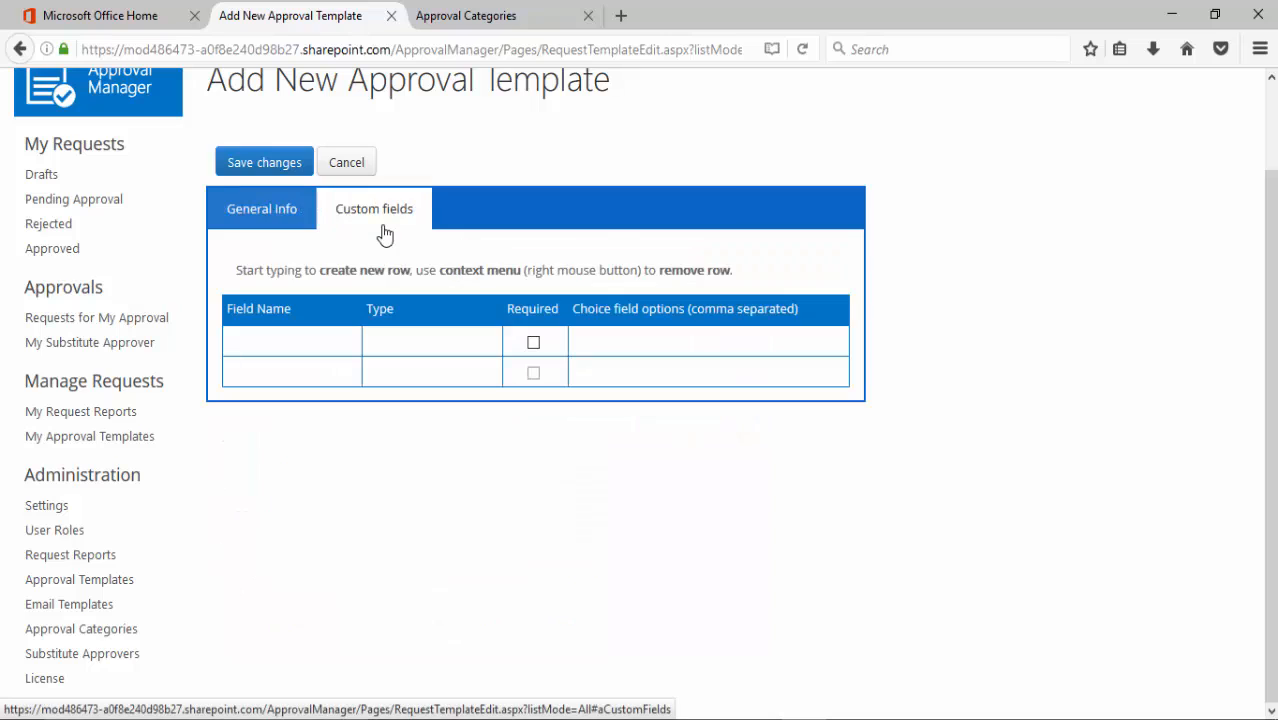
left_click(313, 350)
double_click(313, 350)
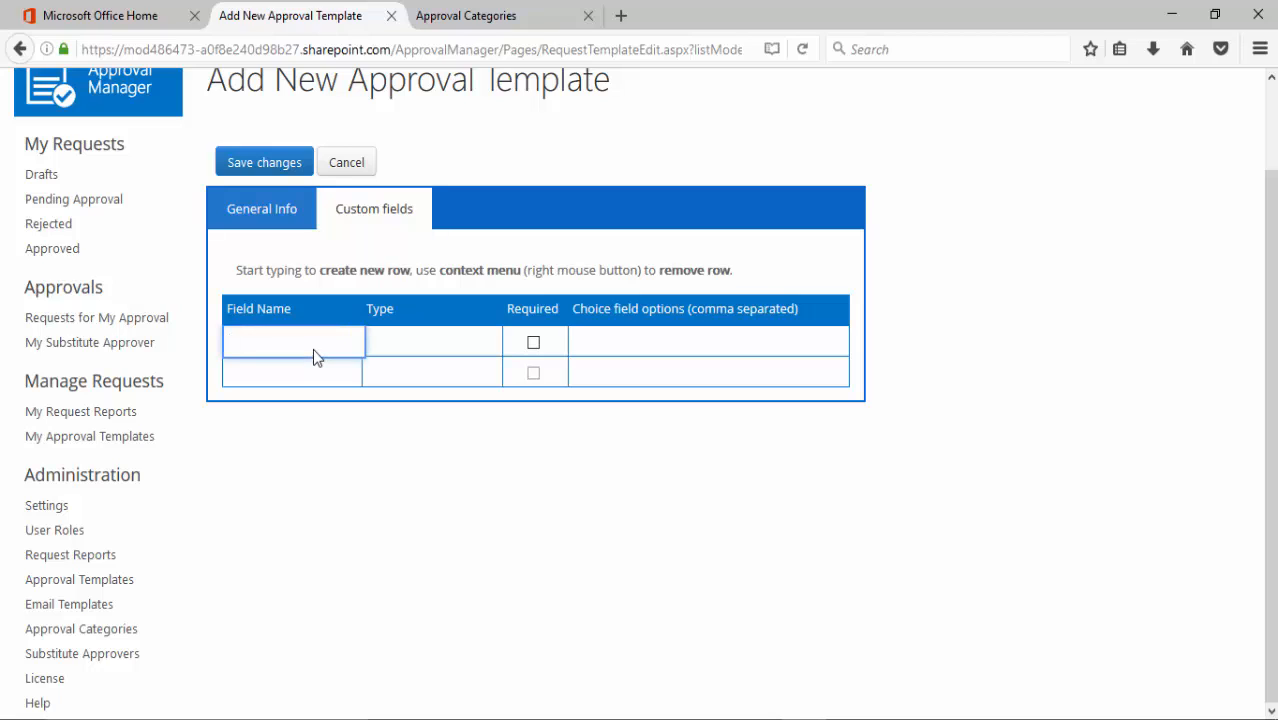
type("Nama")
key("Tab")
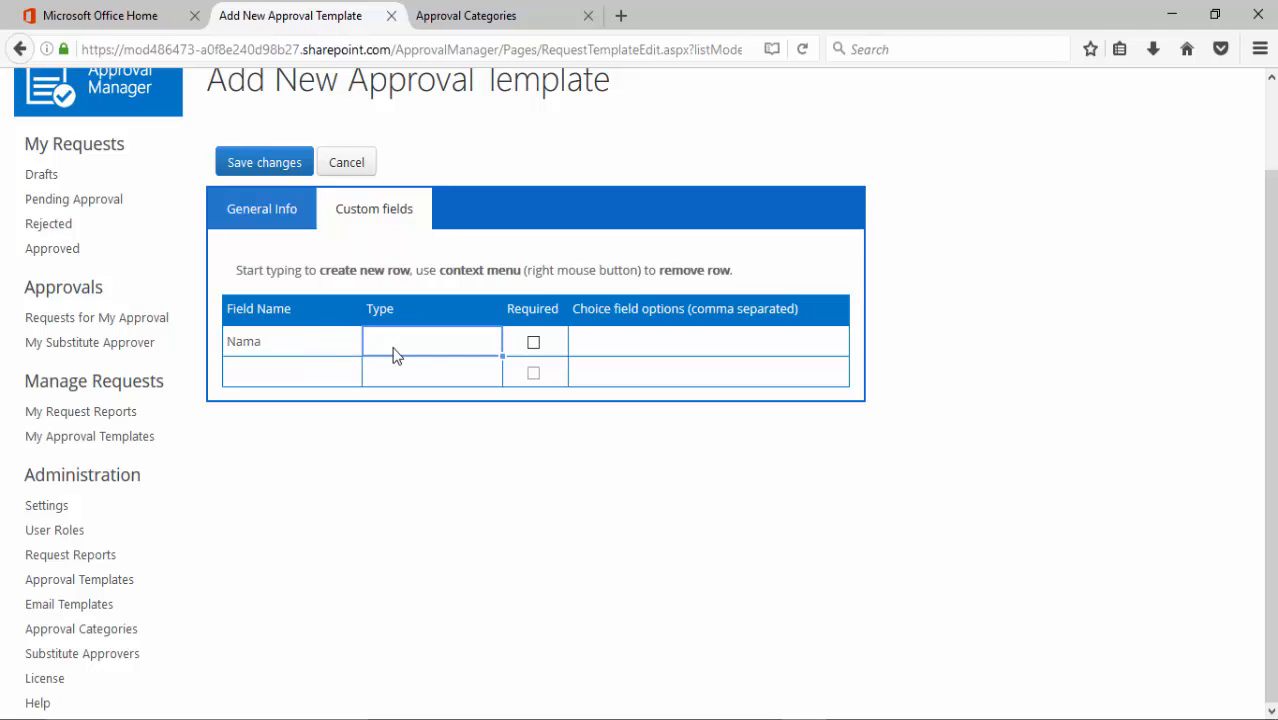
double_click(485, 348)
left_click(494, 343)
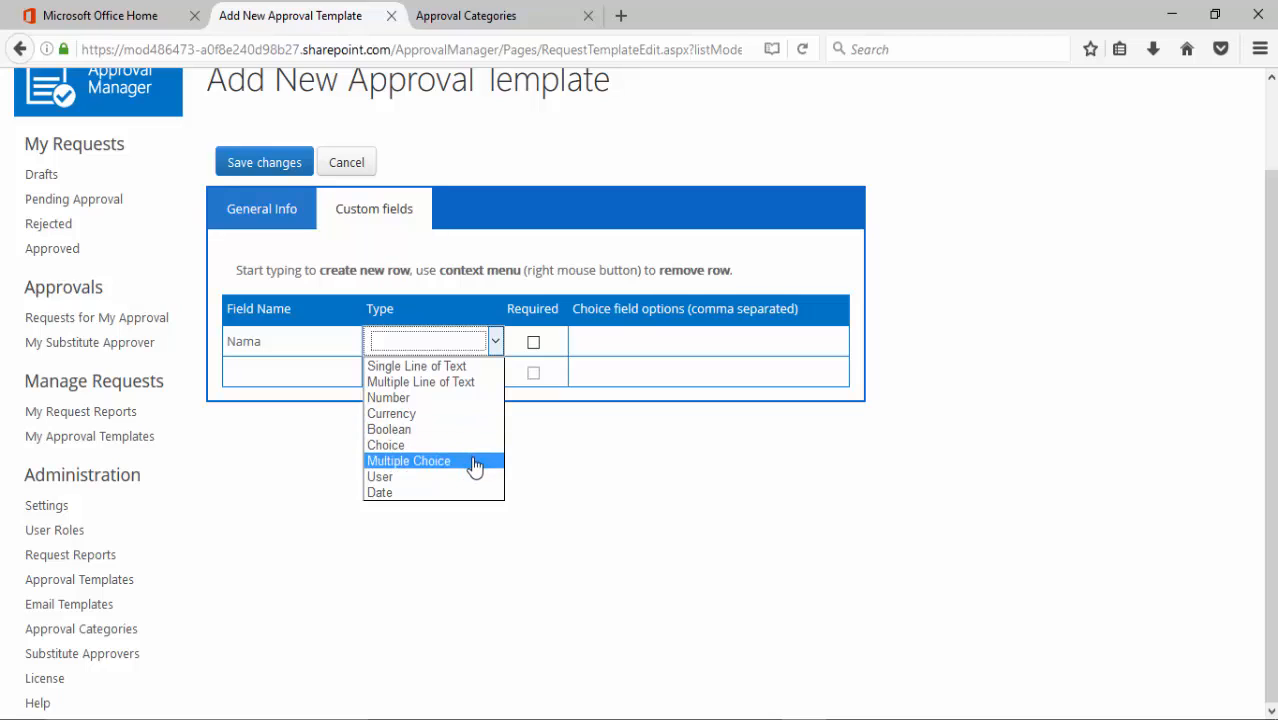
left_click(472, 382)
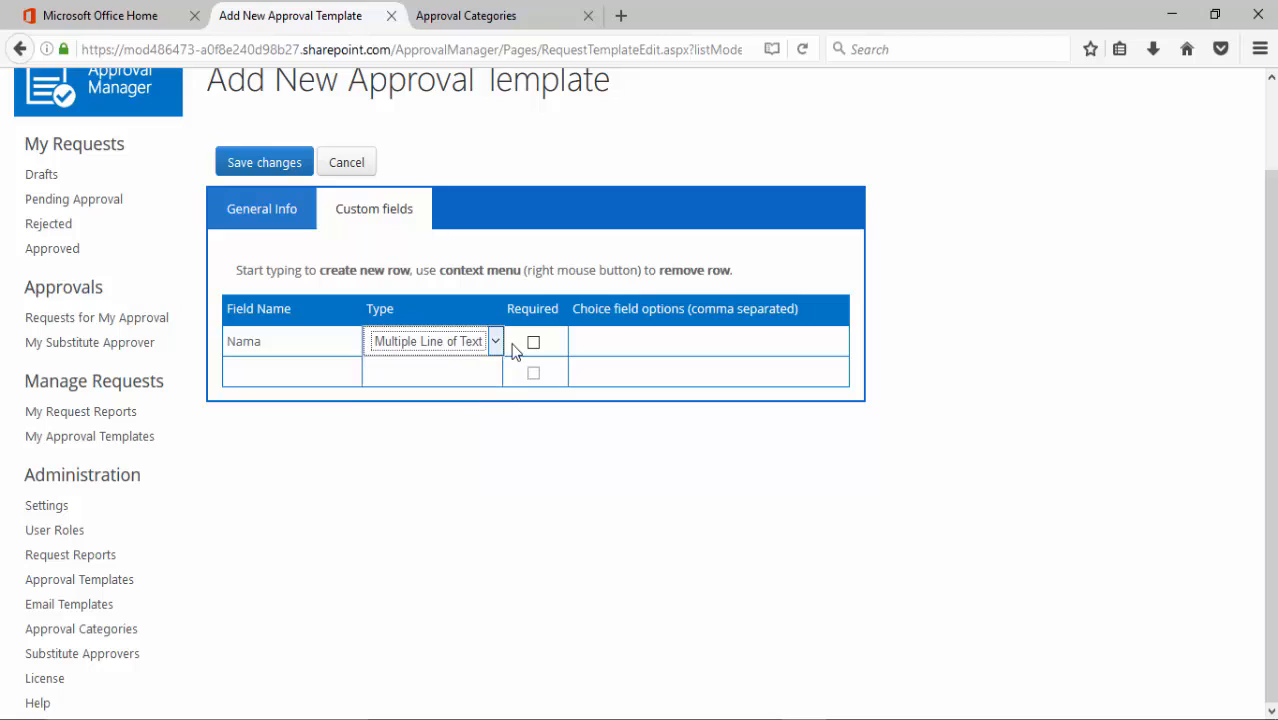
left_click(534, 345)
Step: Add a second custom field named "Jenis Cuti" of type Choice and make it required
left_click(301, 372)
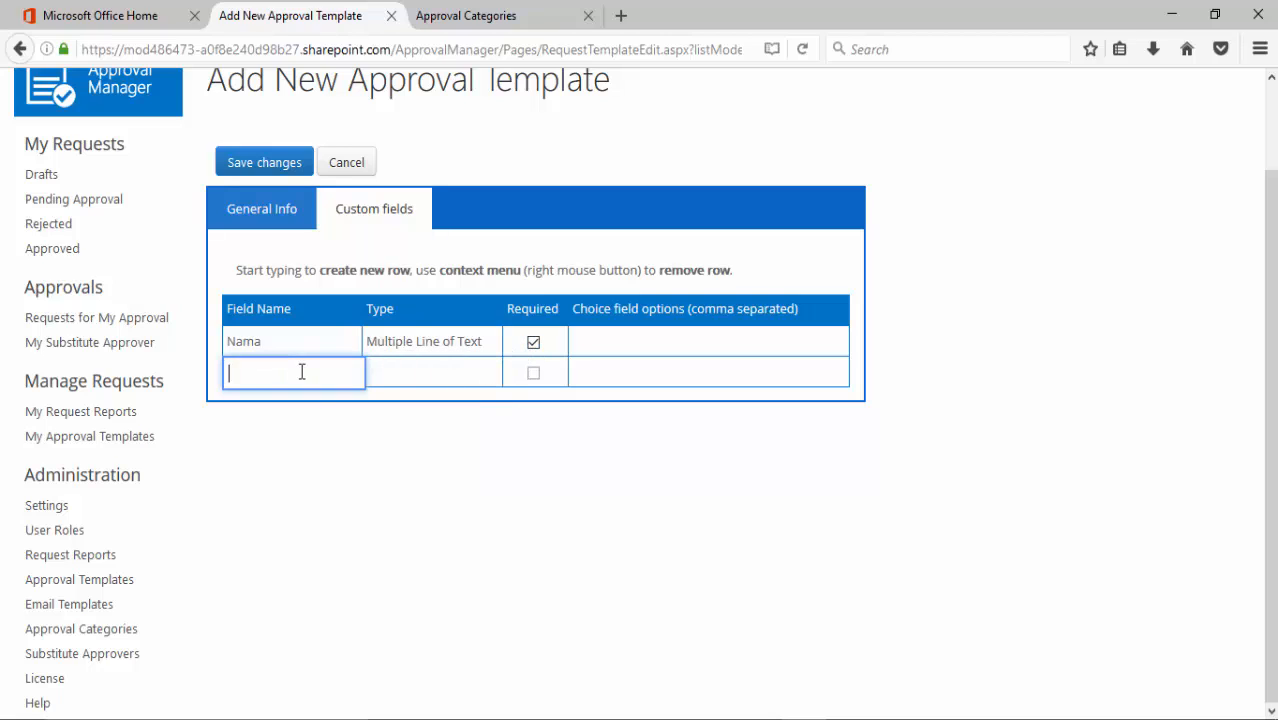
type("Jenis Cuti")
key("Tab")
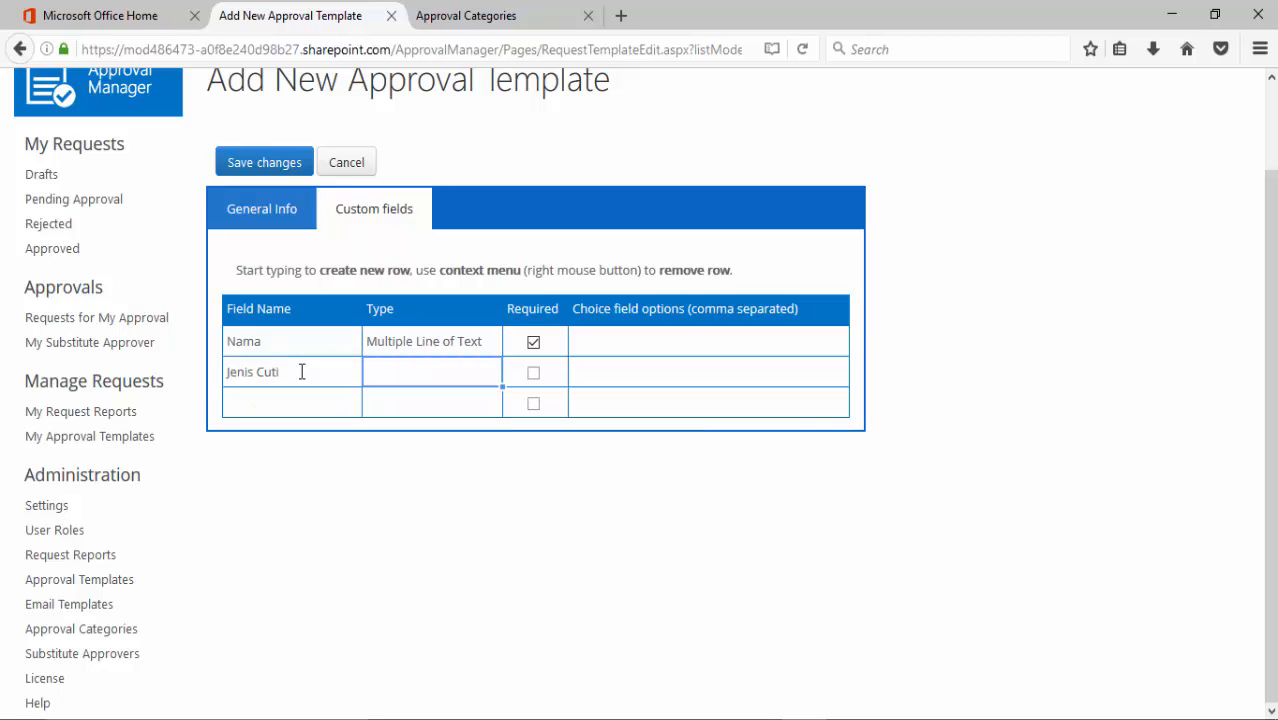
left_click(473, 384)
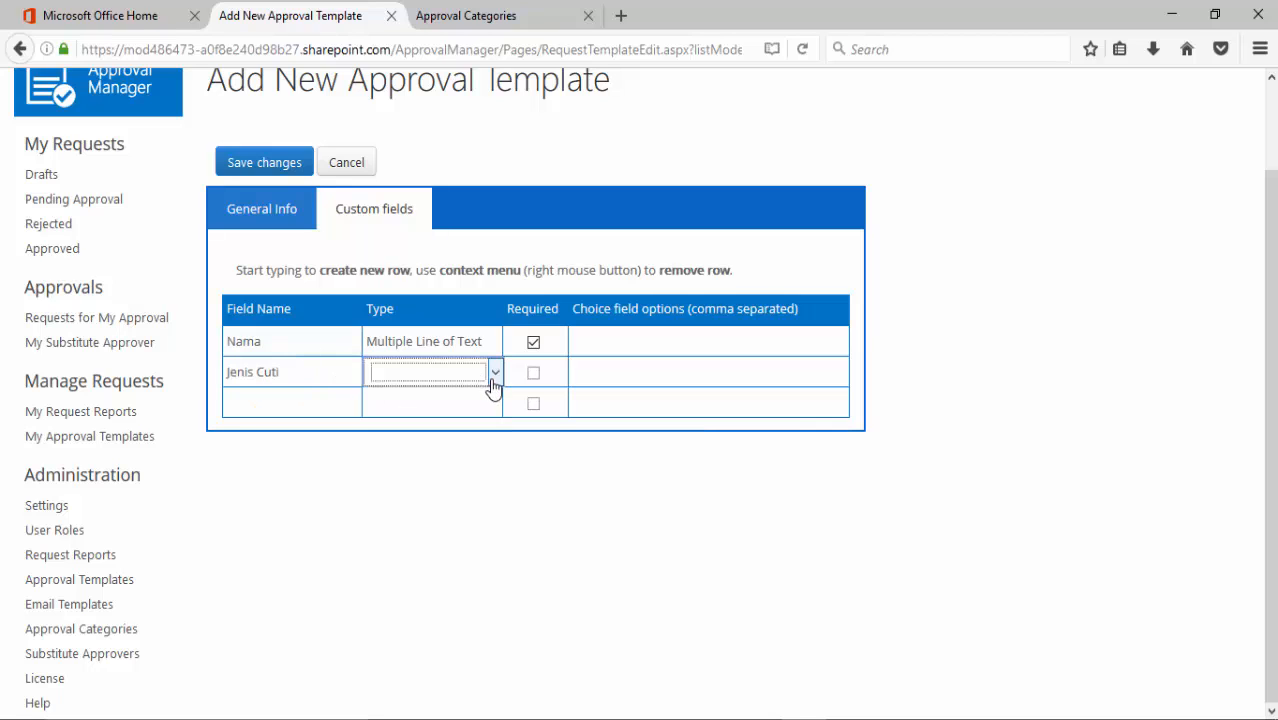
left_click(492, 378)
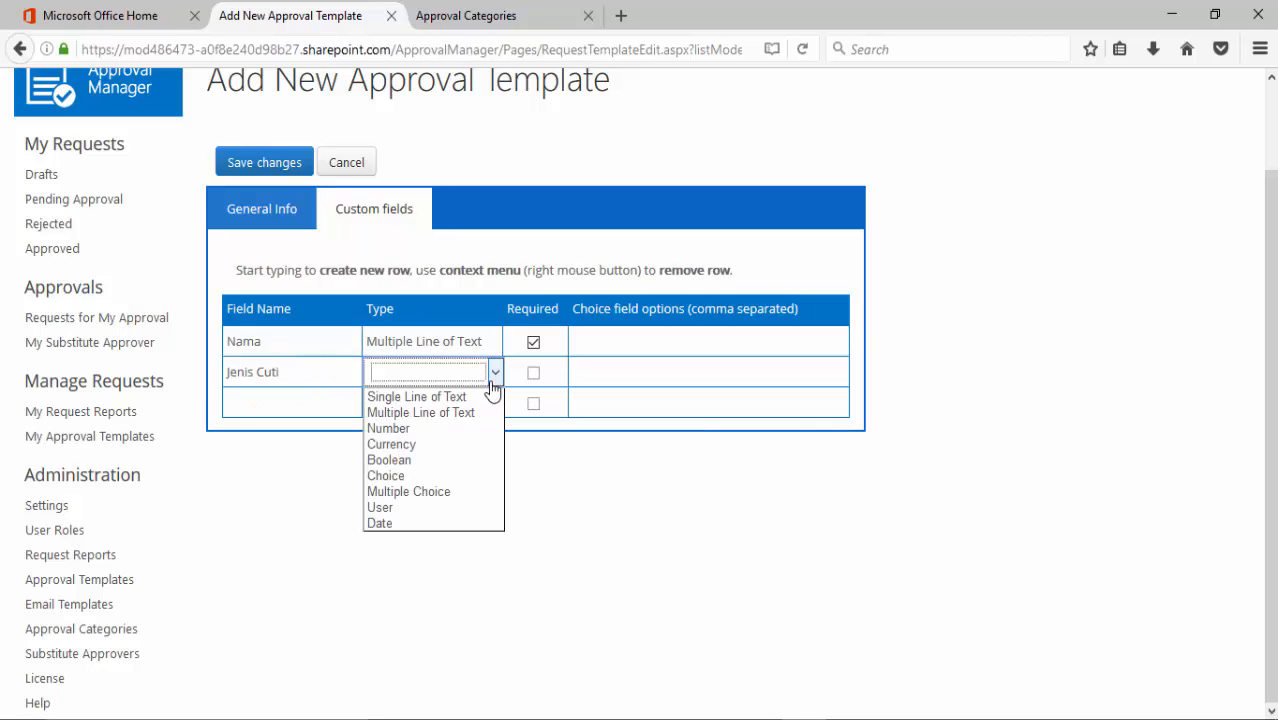
left_click(450, 476)
left_click(533, 373)
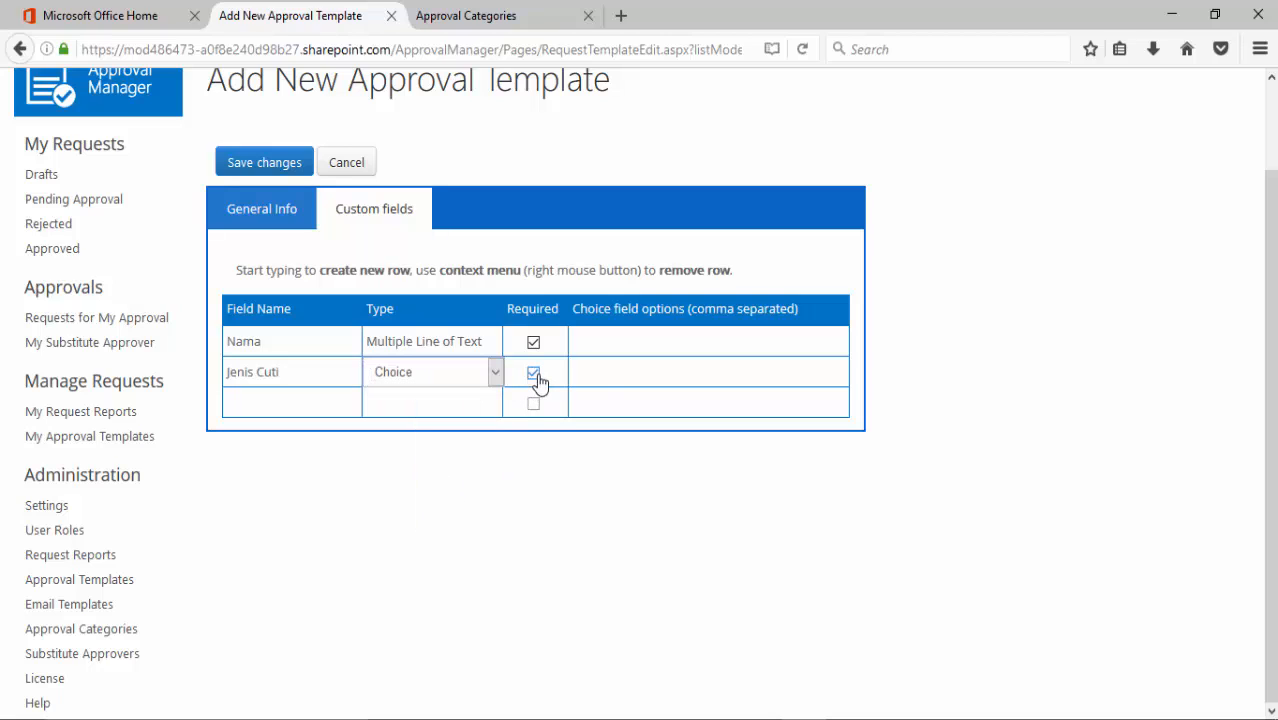
Step: Enter "Cuti Normal, Cuti Hamil, Izin Sakit, Izin Melayat" as the choice options of the Jenis Cuti field
left_click(610, 373)
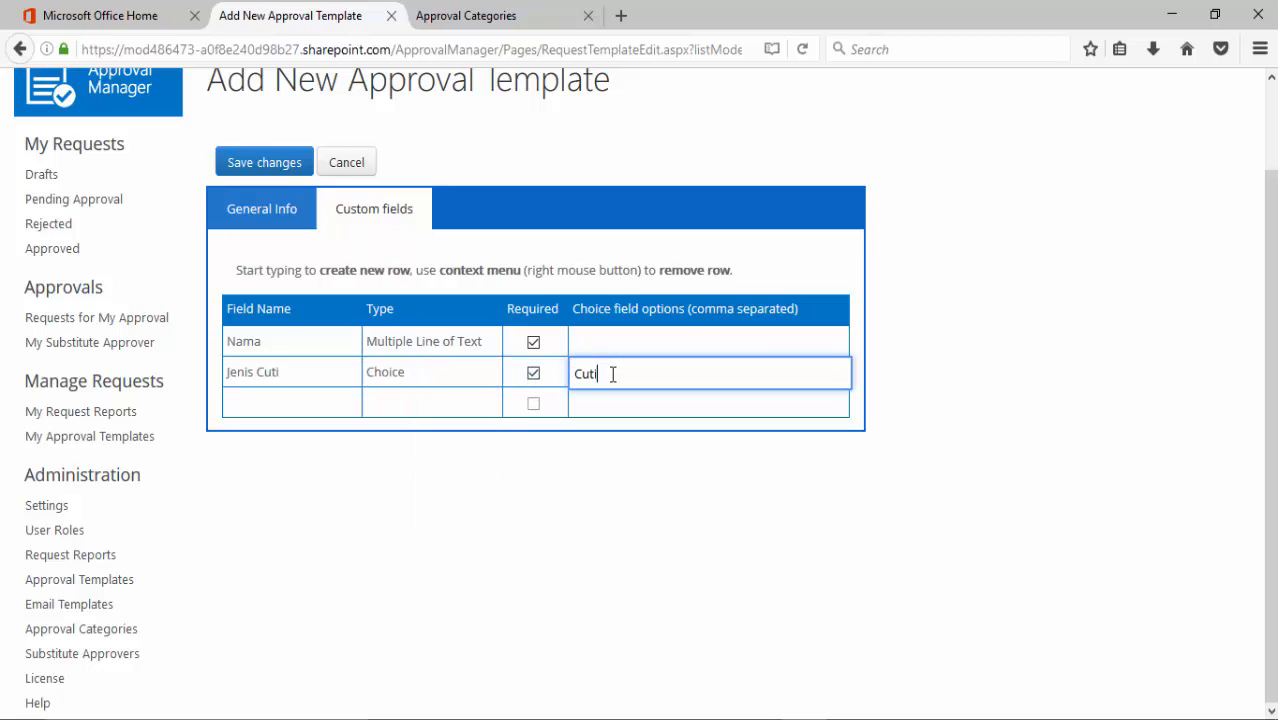
type("Cuti Normal, Cur")
type("i Hamil,")
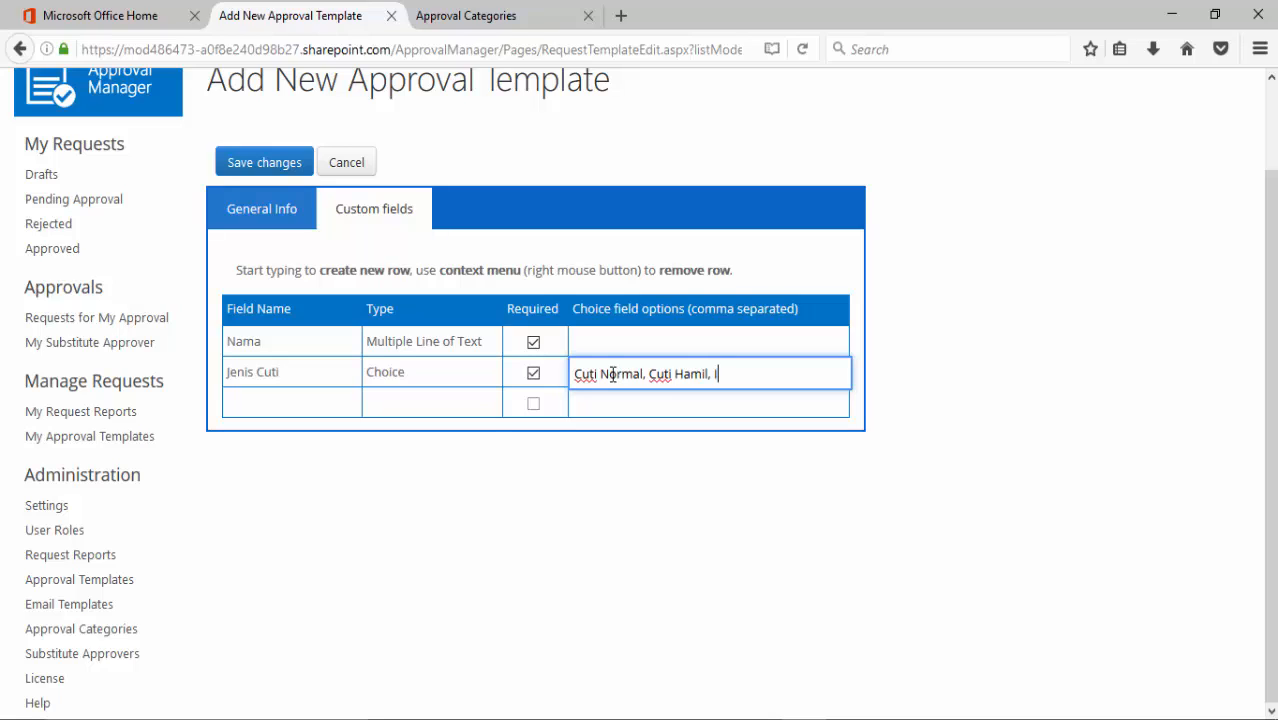
type(" Izin SAKI")
key("BackSpace")
key("BackSpace")
type("kit, Izin Melayat")
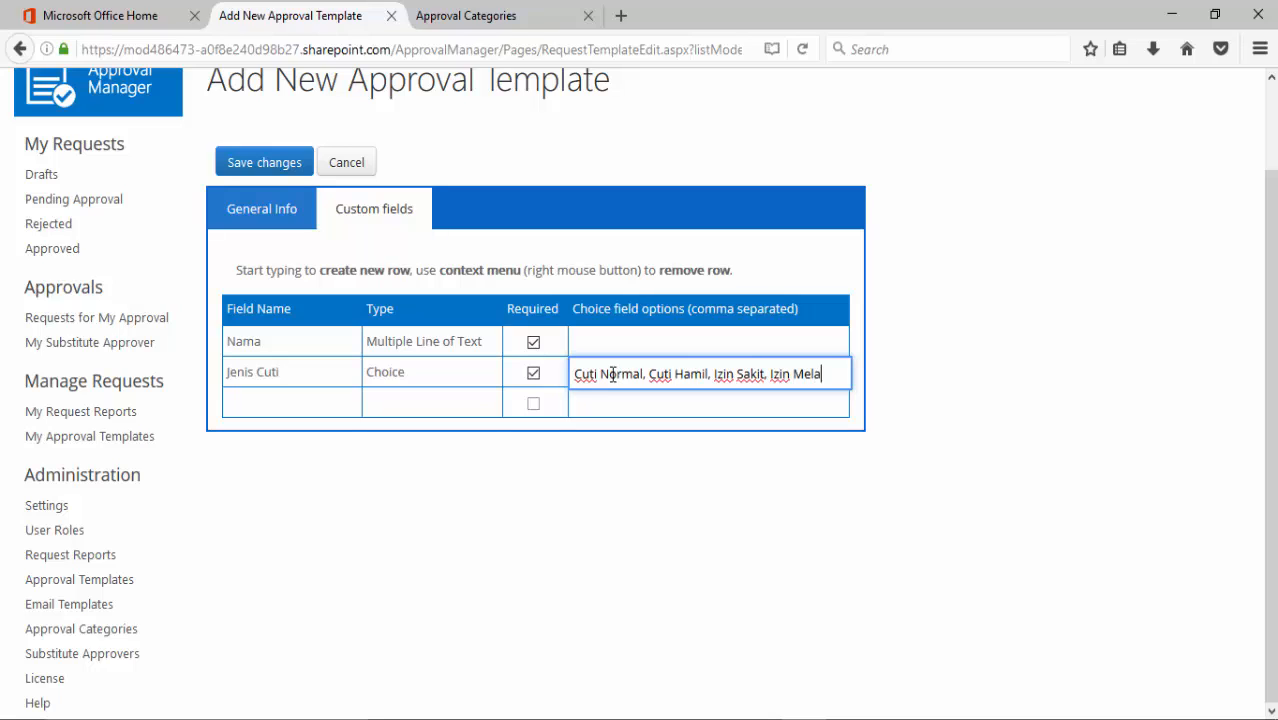
Step: Add a required custom field named "Mulai dari" of type Date below Jenis Cuti
left_click(338, 404)
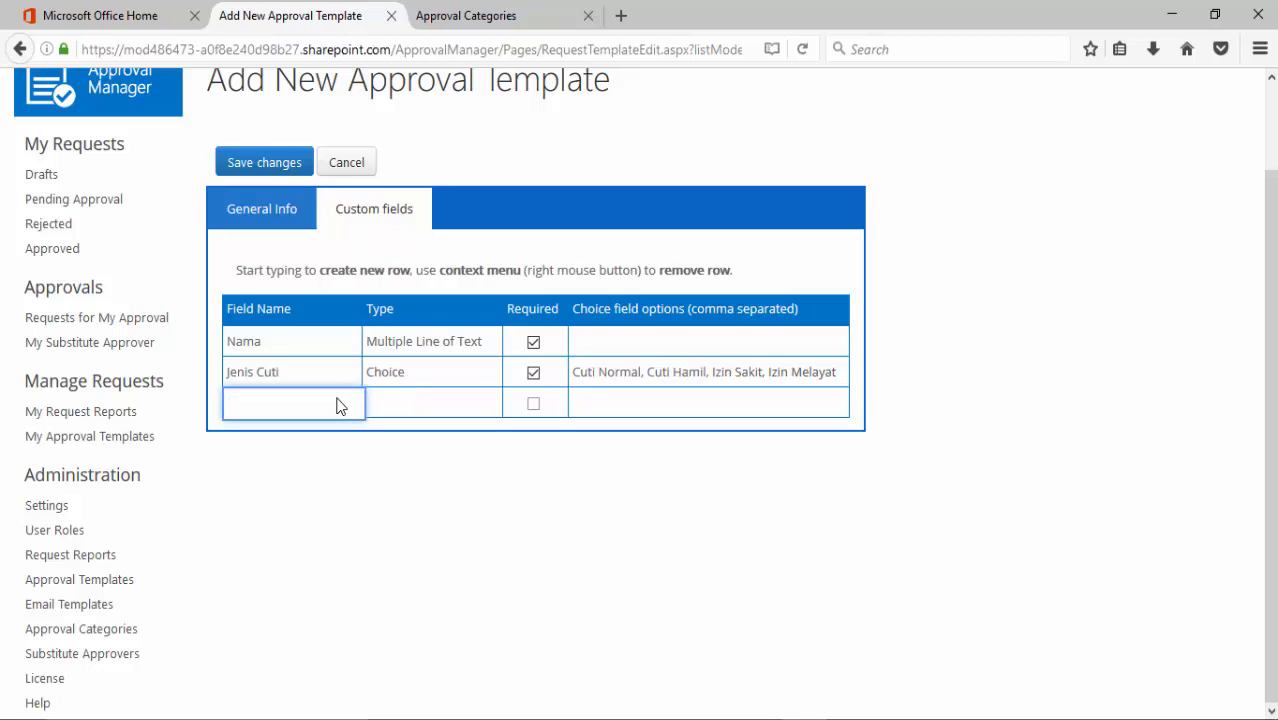
type("Mulai dari")
key("Tab")
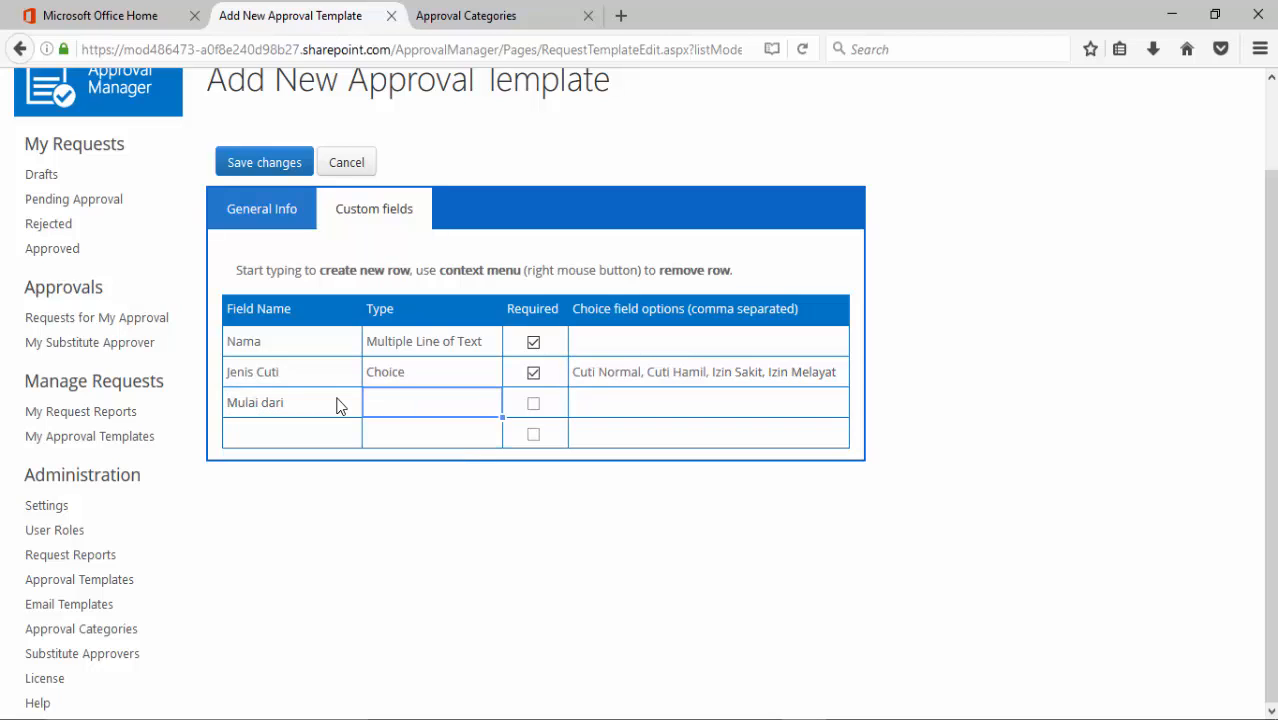
left_click(483, 408)
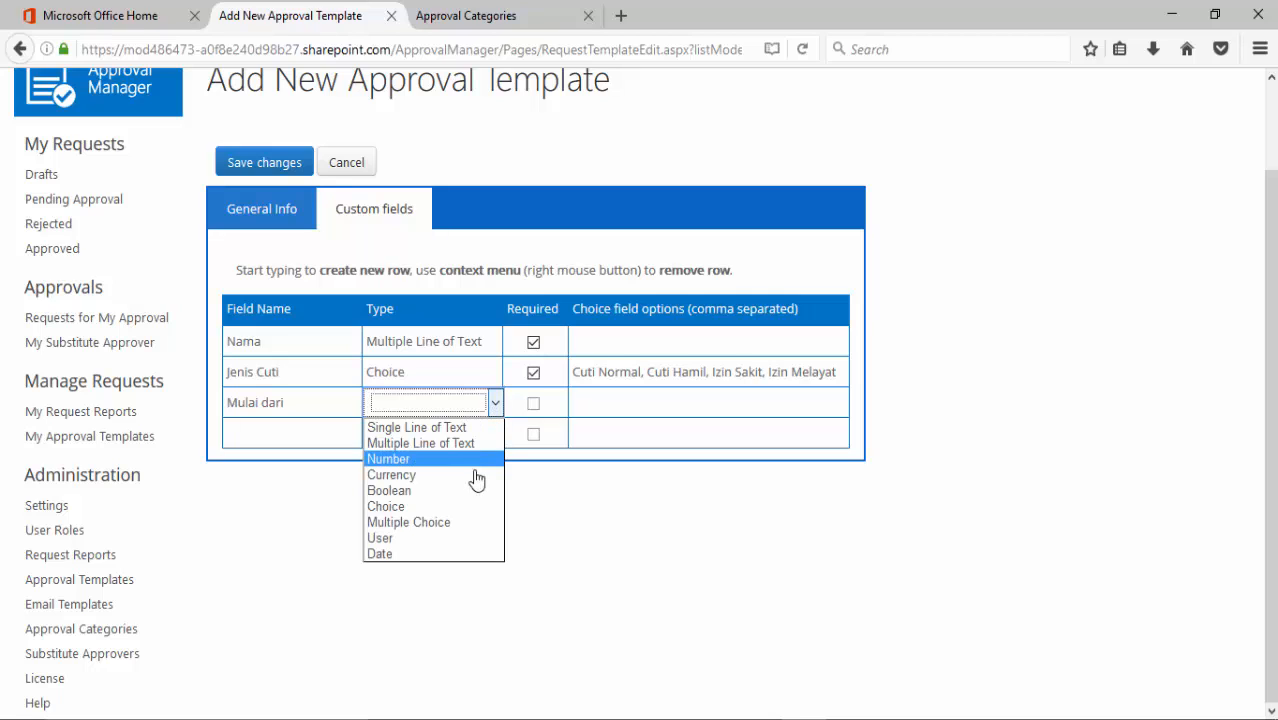
left_click(468, 556)
left_click(533, 403)
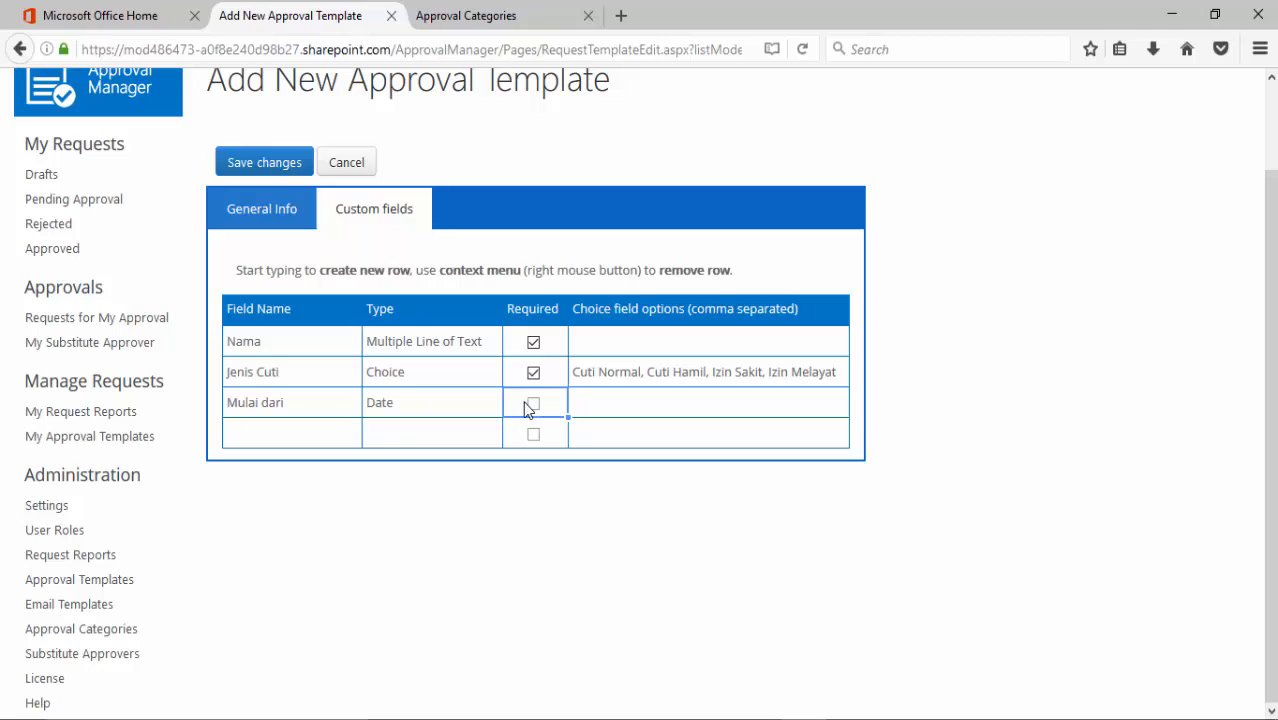
Step: Add a required custom field named "Sampai dengan" of type Date below Mulai dari
left_click(315, 433)
type("Sm")
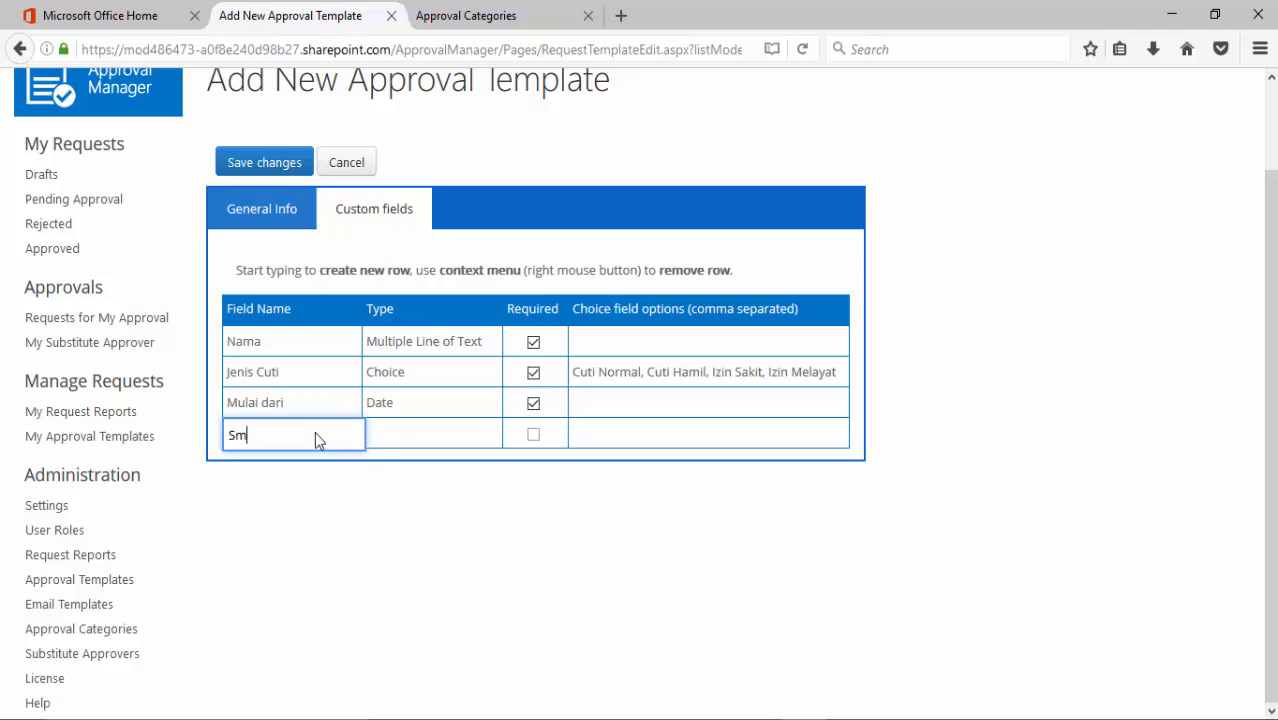
key("BackSpace")
type("ampai dengan")
left_click(408, 440)
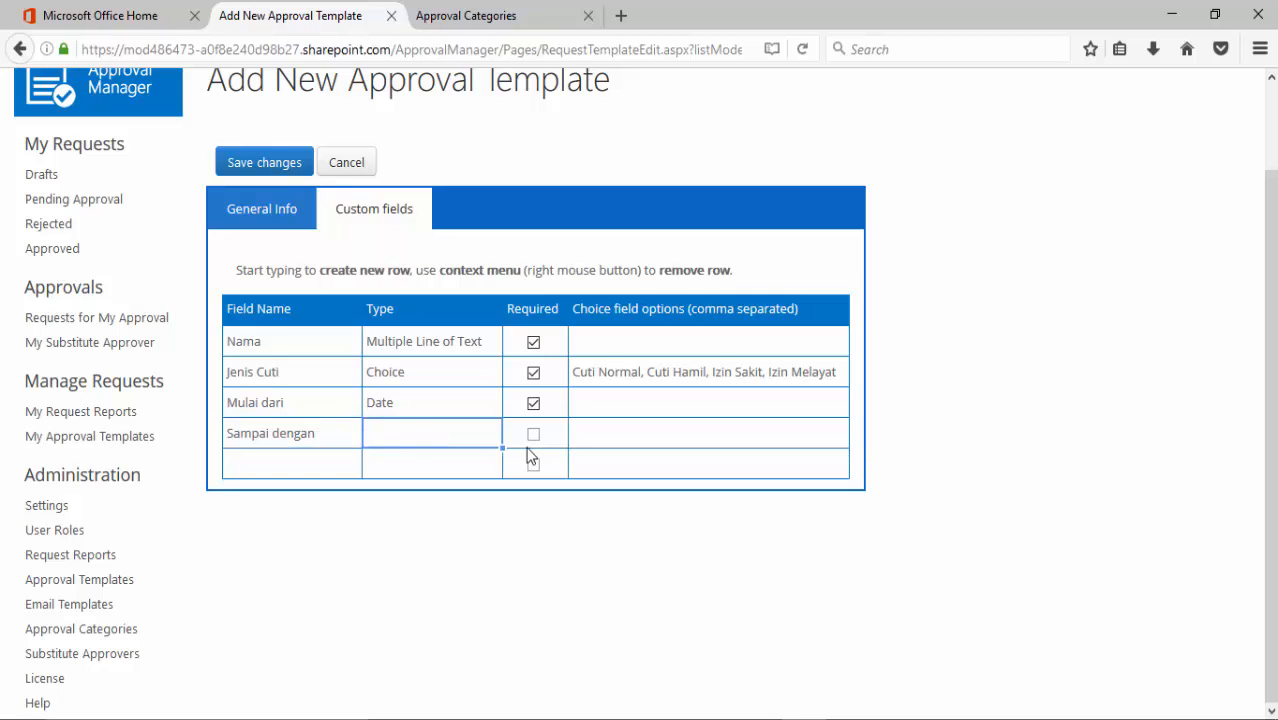
left_click(493, 433)
left_click(493, 438)
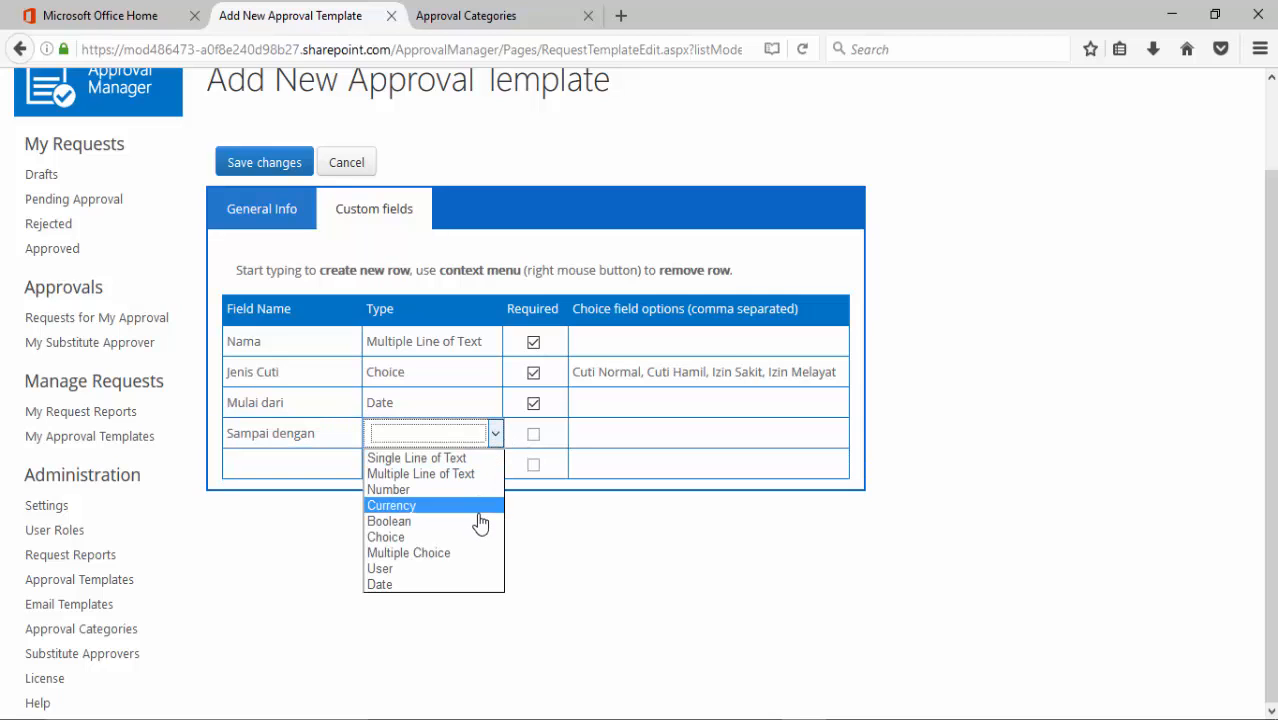
left_click(472, 586)
left_click(533, 434)
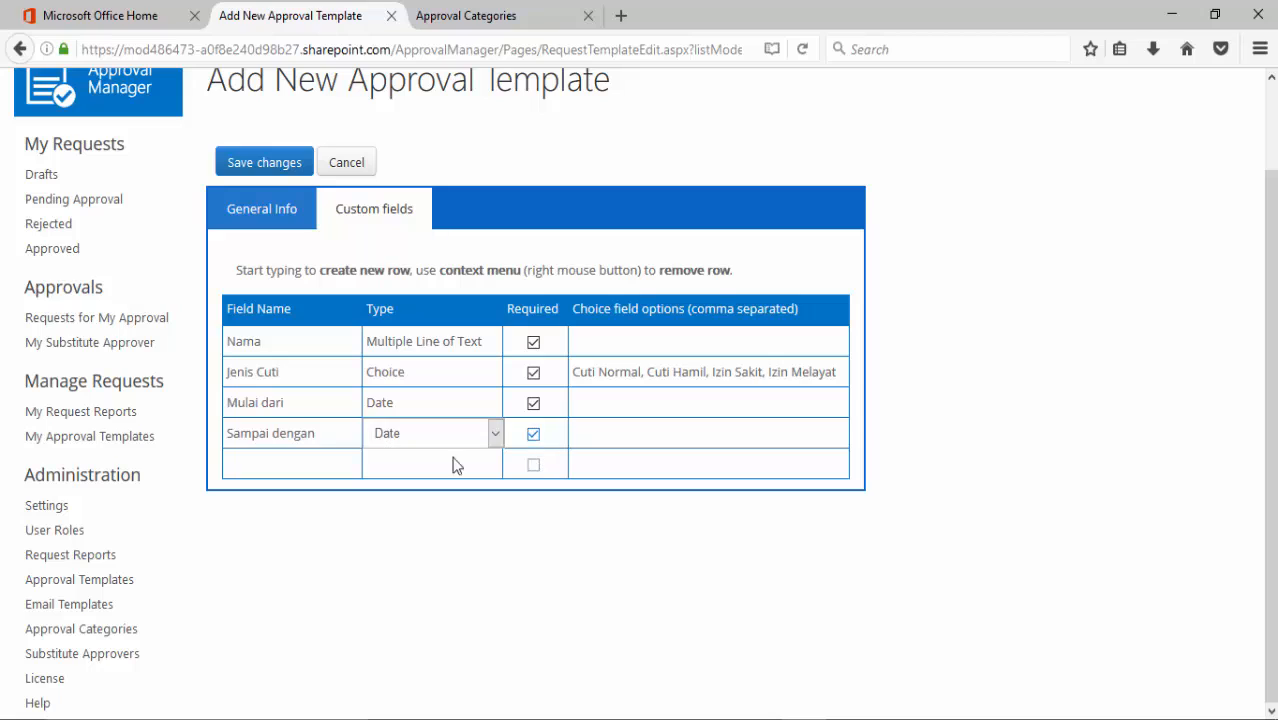
Step: Add a custom field row named "No Telp Aktif Selama Cuti" below Sampai dengan
left_click(327, 465)
type("Alasa")
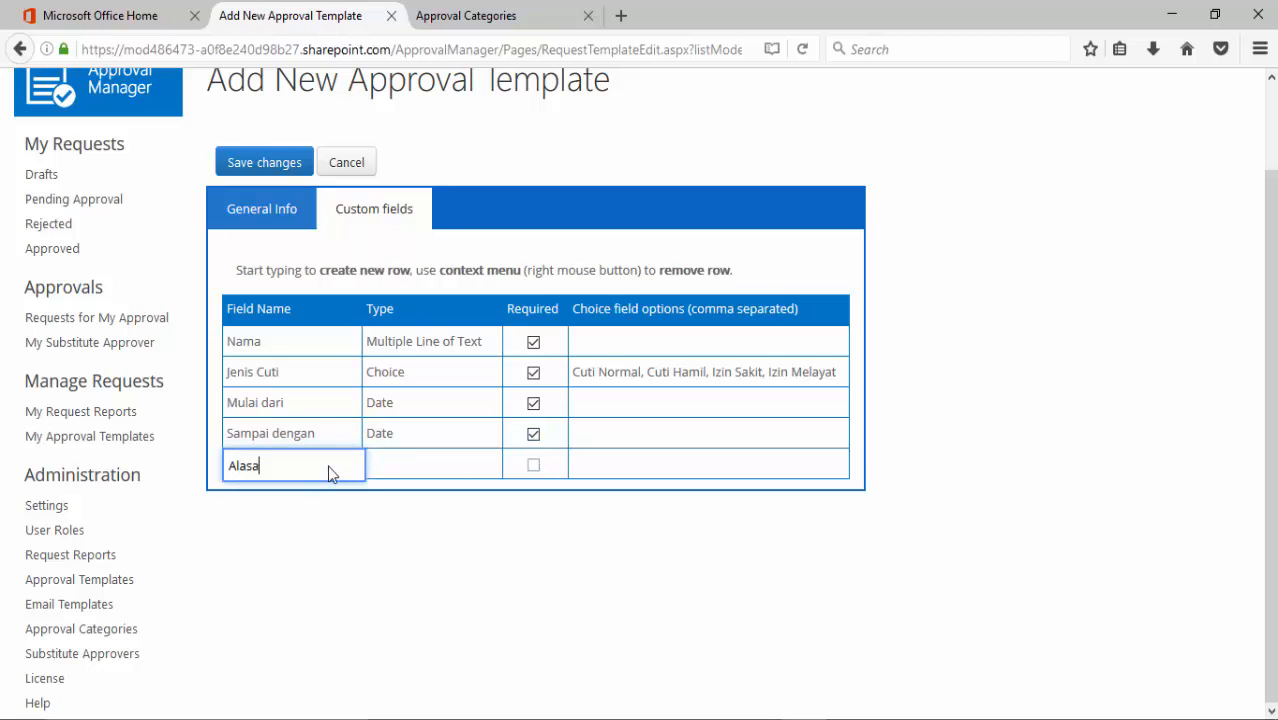
key("BackSpace")
key("BackSpace")
key("BackSpace")
key("BackSpace")
key("BackSpace")
type("No Telp Se")
key("BackSpace")
key("BackSpace")
type("Aktif Selama Cuti")
key("Tab")
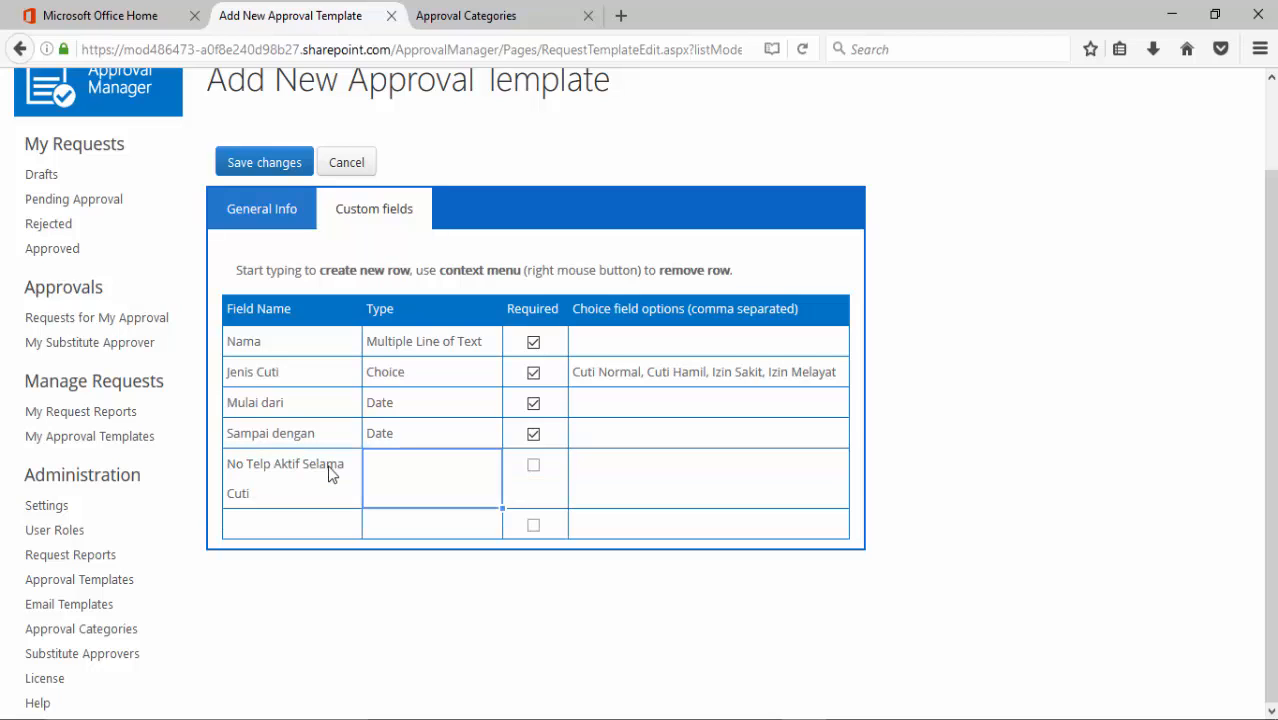
Step: Set the No Telp Aktif Selama Cuti field's type to Number and make it required
double_click(435, 490)
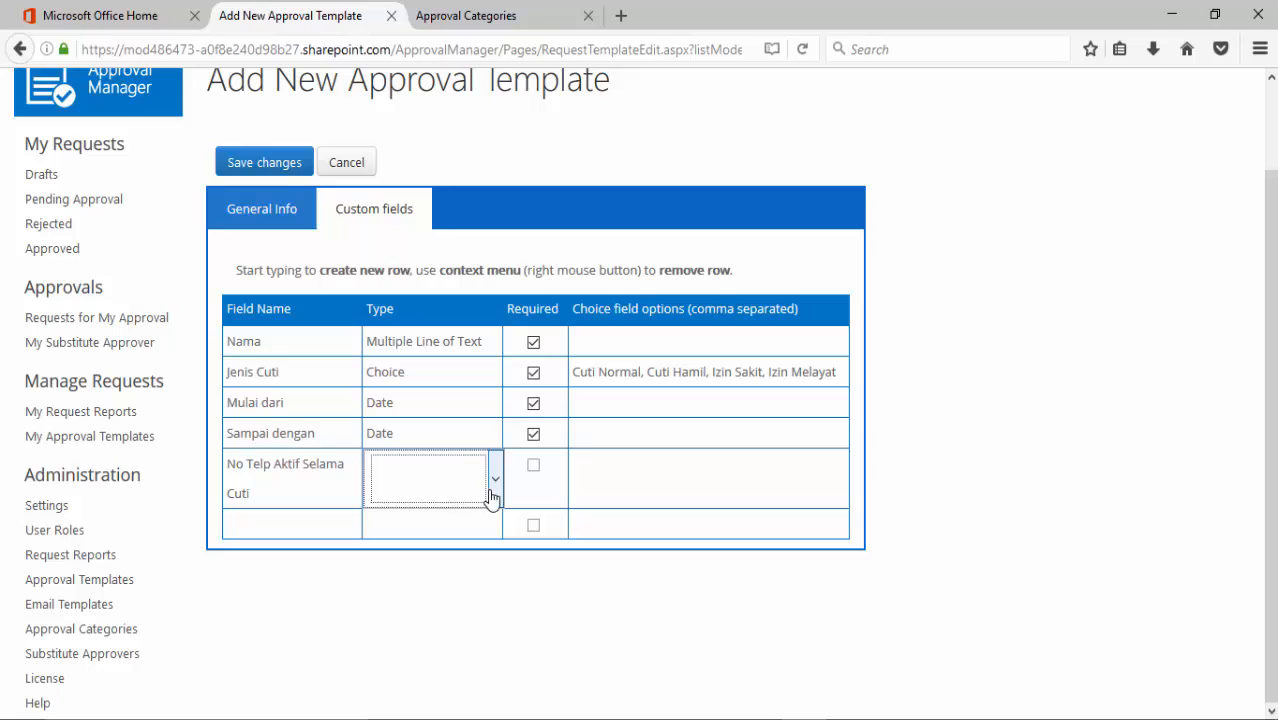
left_click(491, 482)
left_click(475, 551)
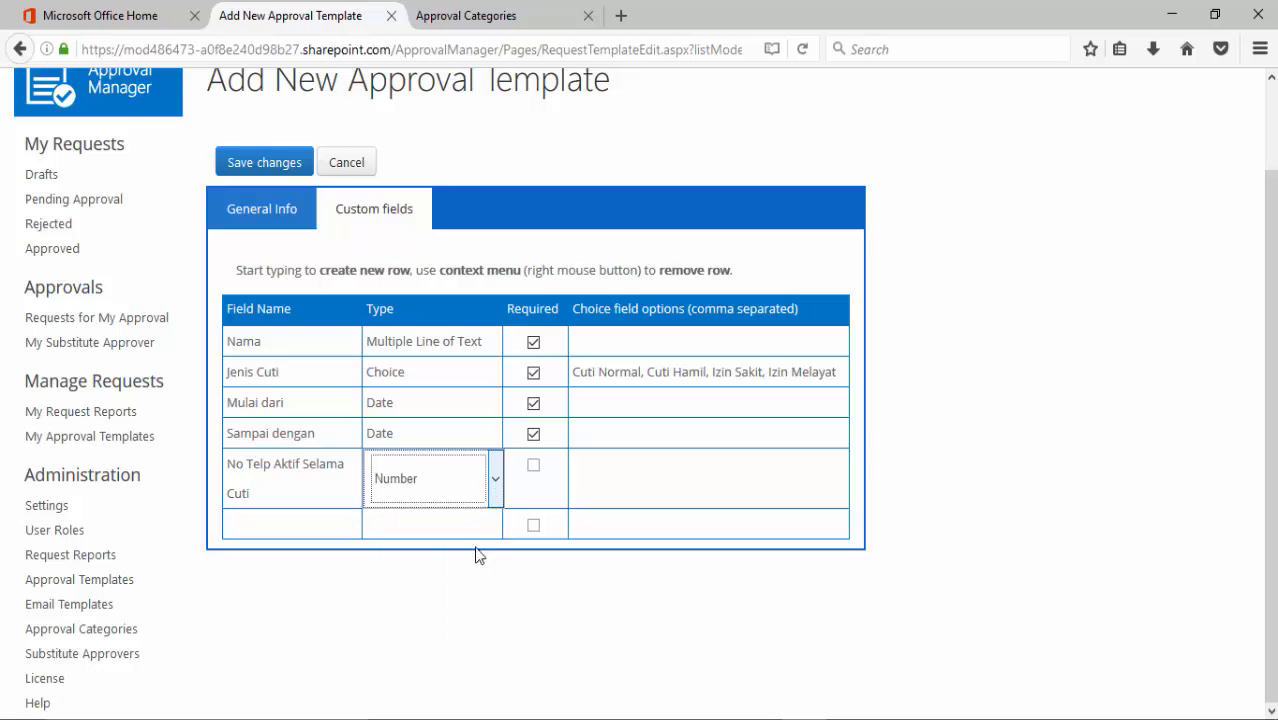
left_click(533, 468)
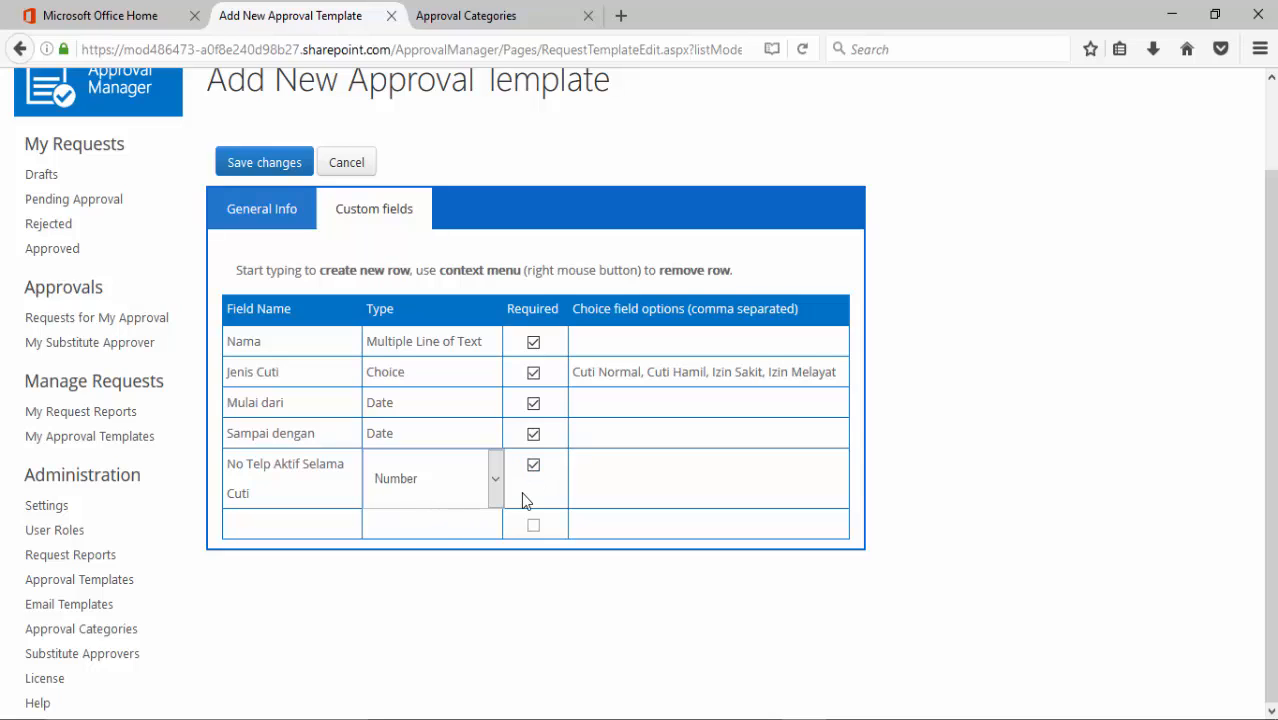
Step: Add a required custom field named "Alasan Cuti" of type Multiple Line of Text below No Telp Aktif Selama Cuti, and save the template
left_click(333, 525)
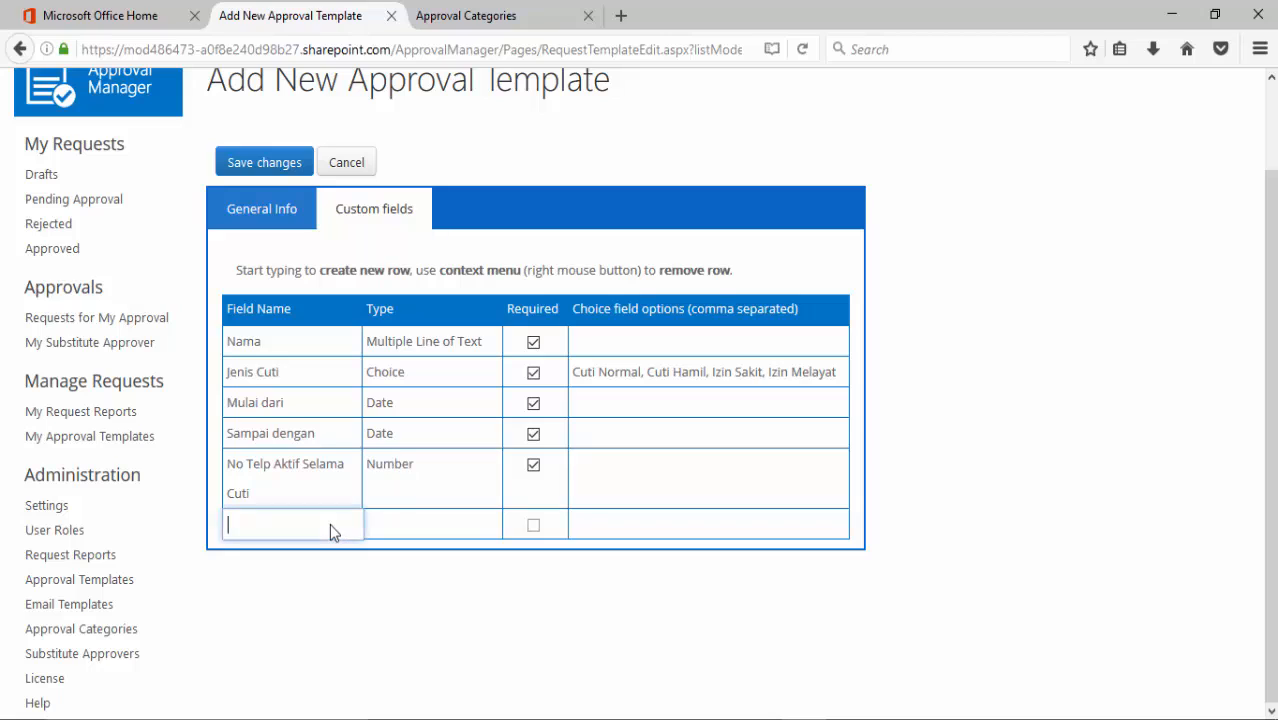
type("Alasan Cuti")
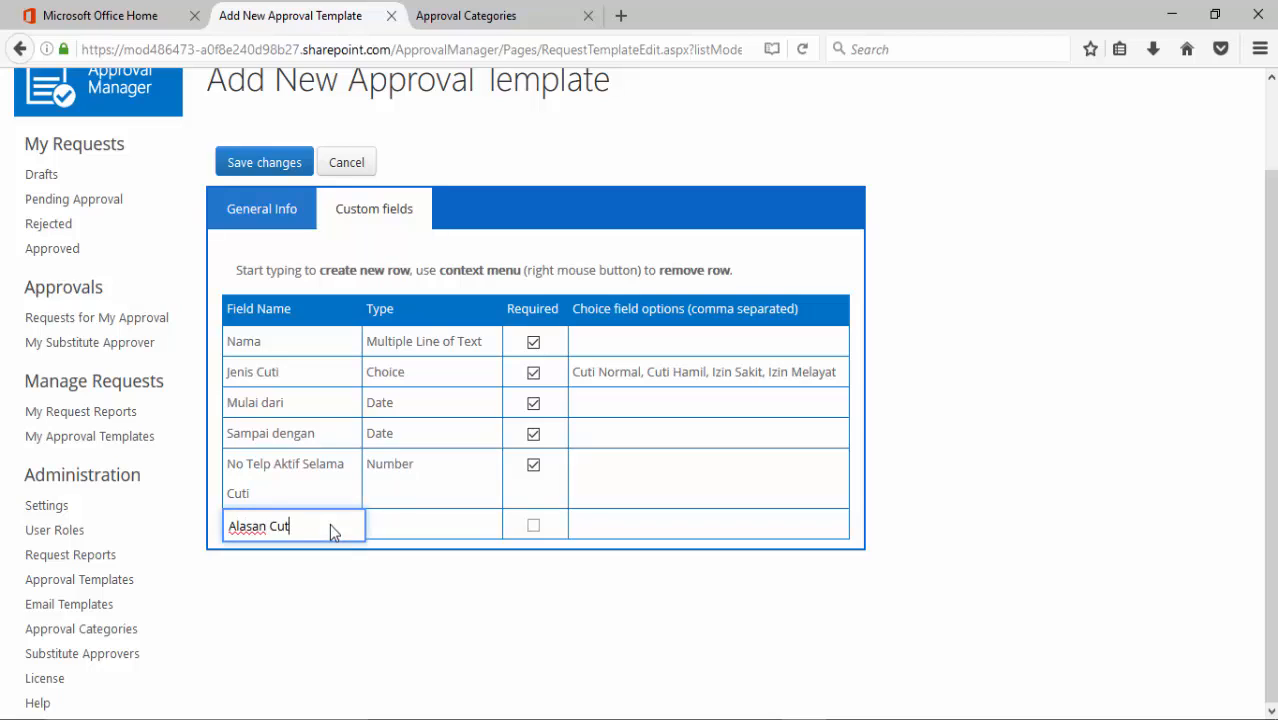
left_click(437, 522)
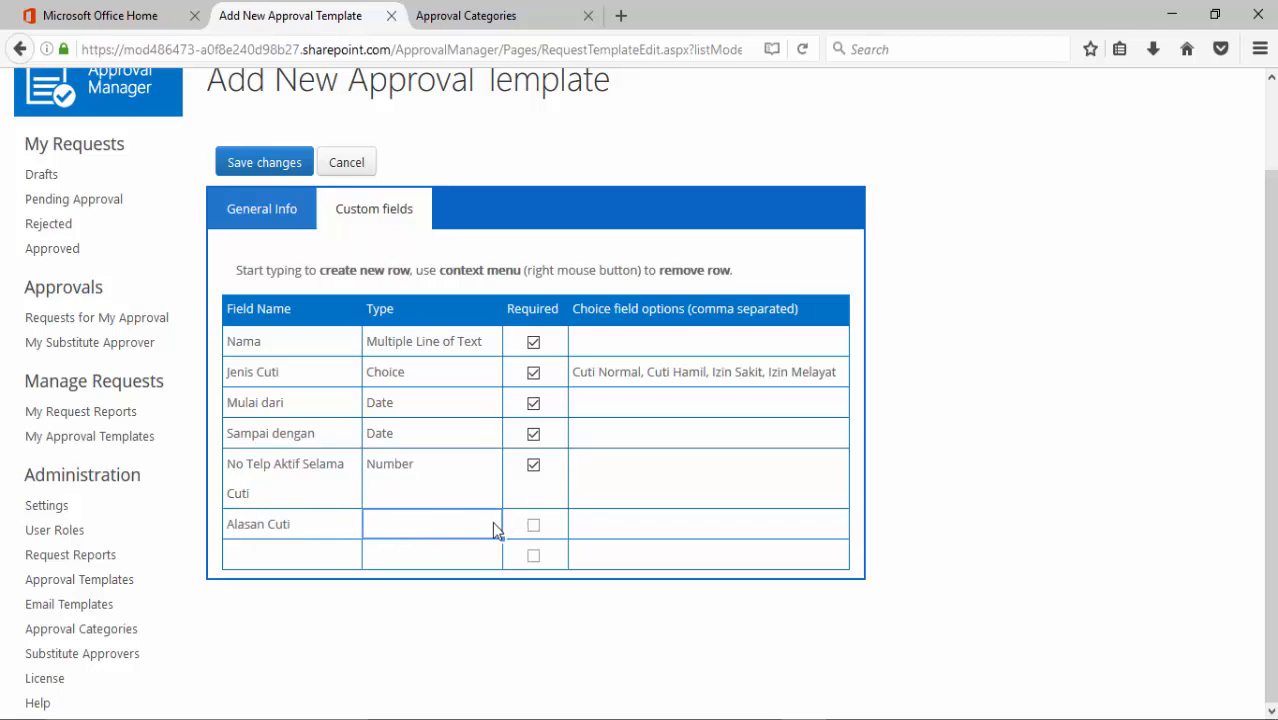
left_click(494, 528)
left_click(494, 525)
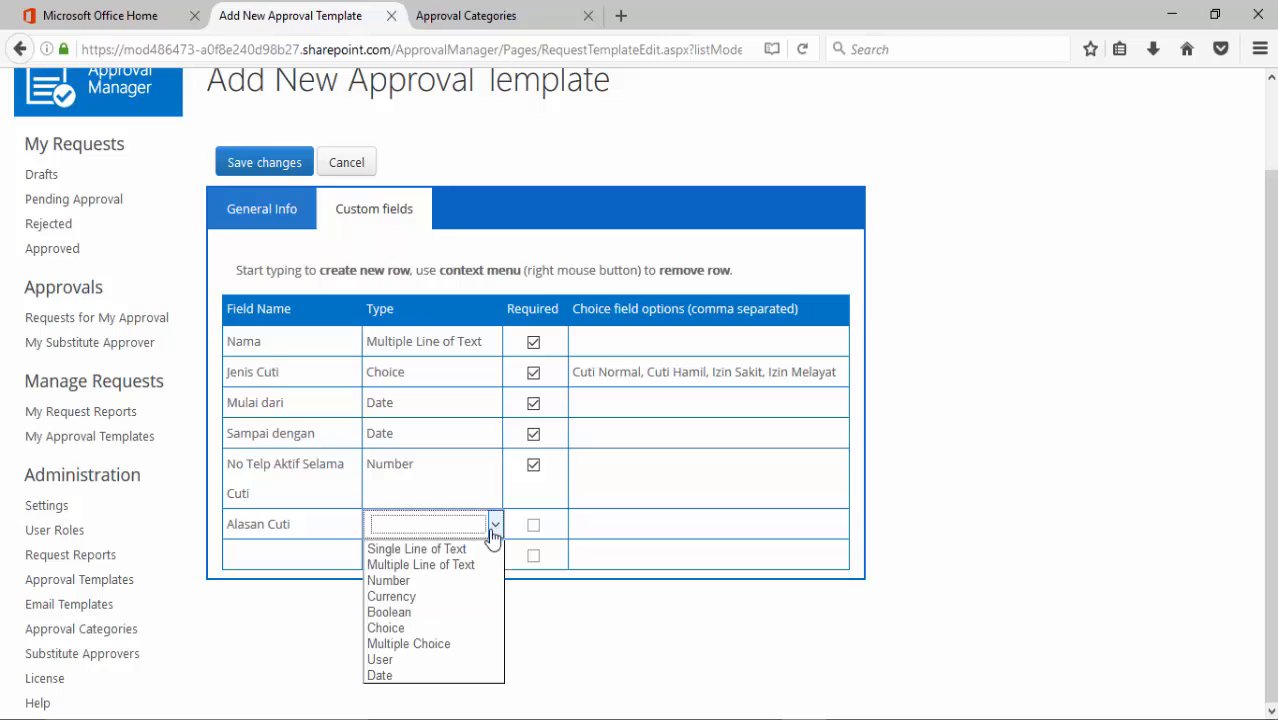
left_click(485, 566)
left_click(533, 525)
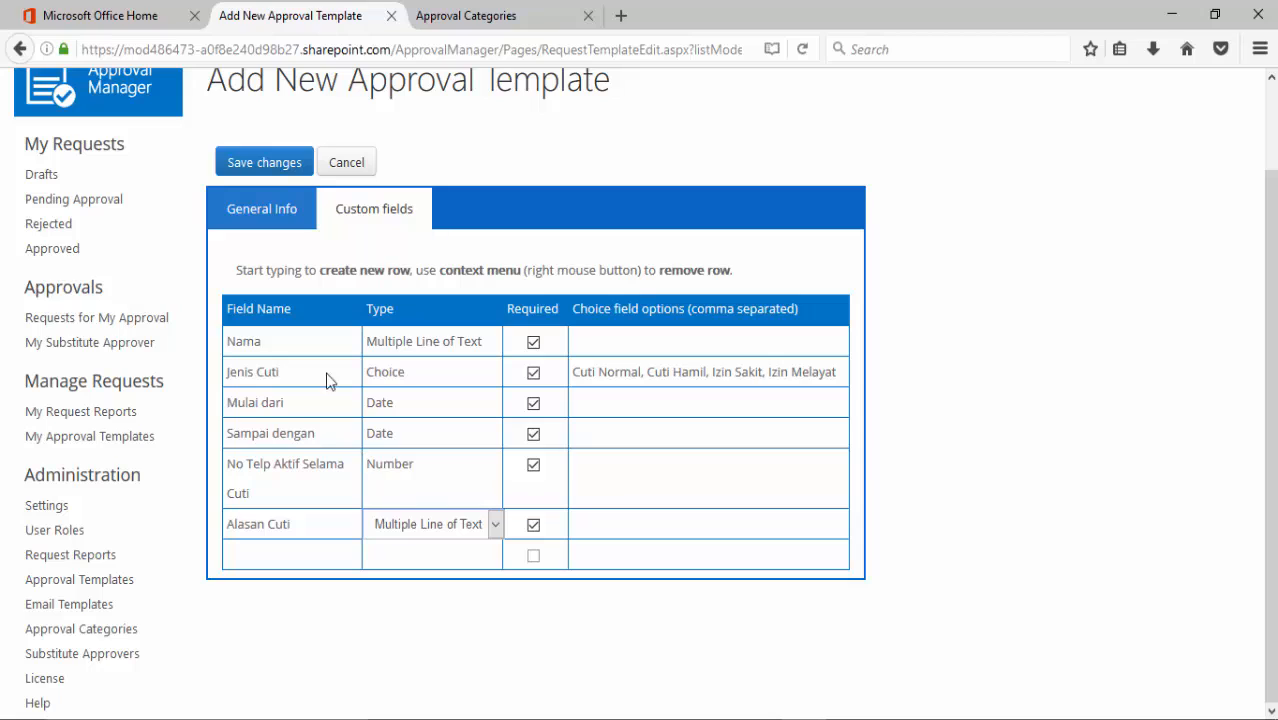
left_click(280, 177)
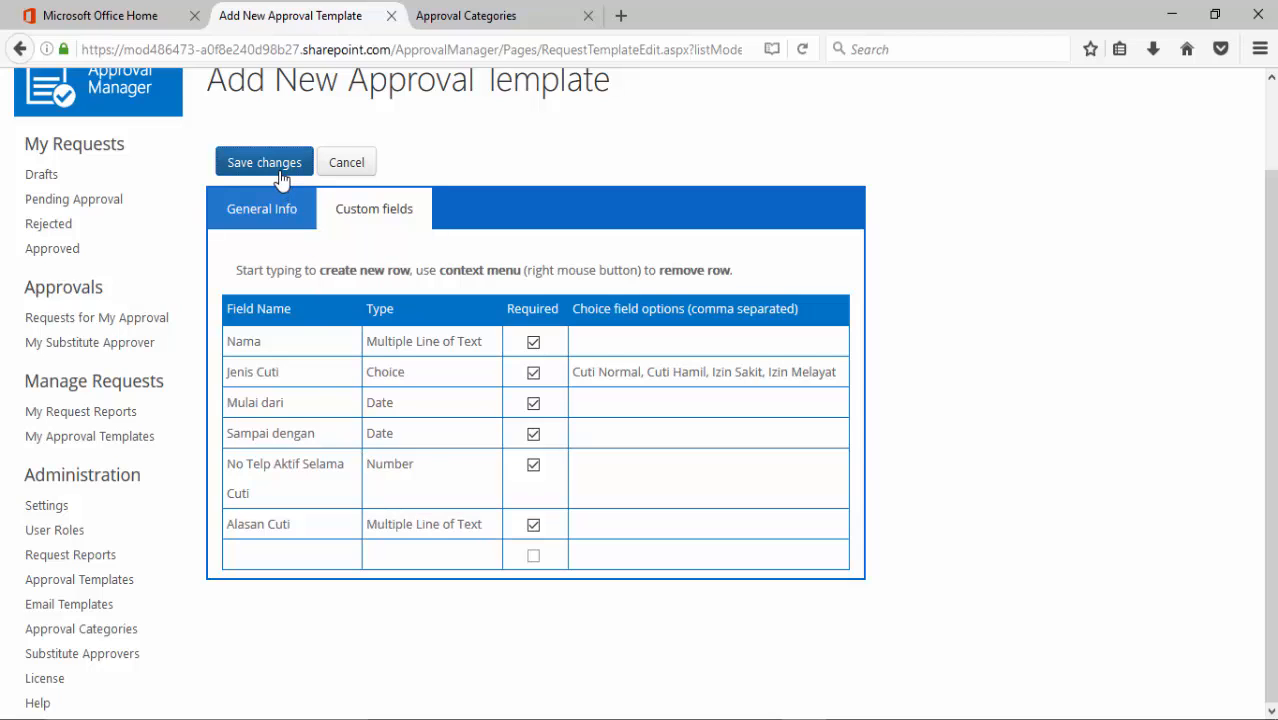
left_click(281, 177)
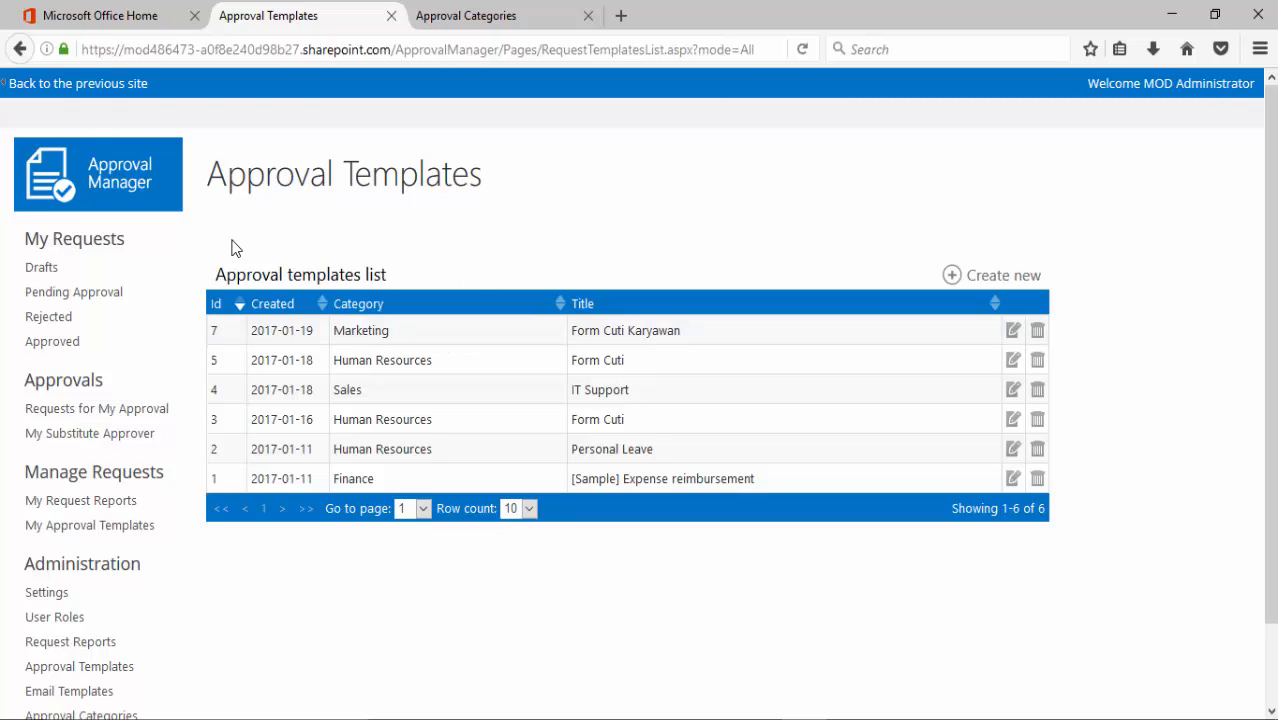
Step: Start a new request from the Approval Manager home page using the [Marketing] Form Cuti Karyawan template
scroll(410, 440, "down", 2)
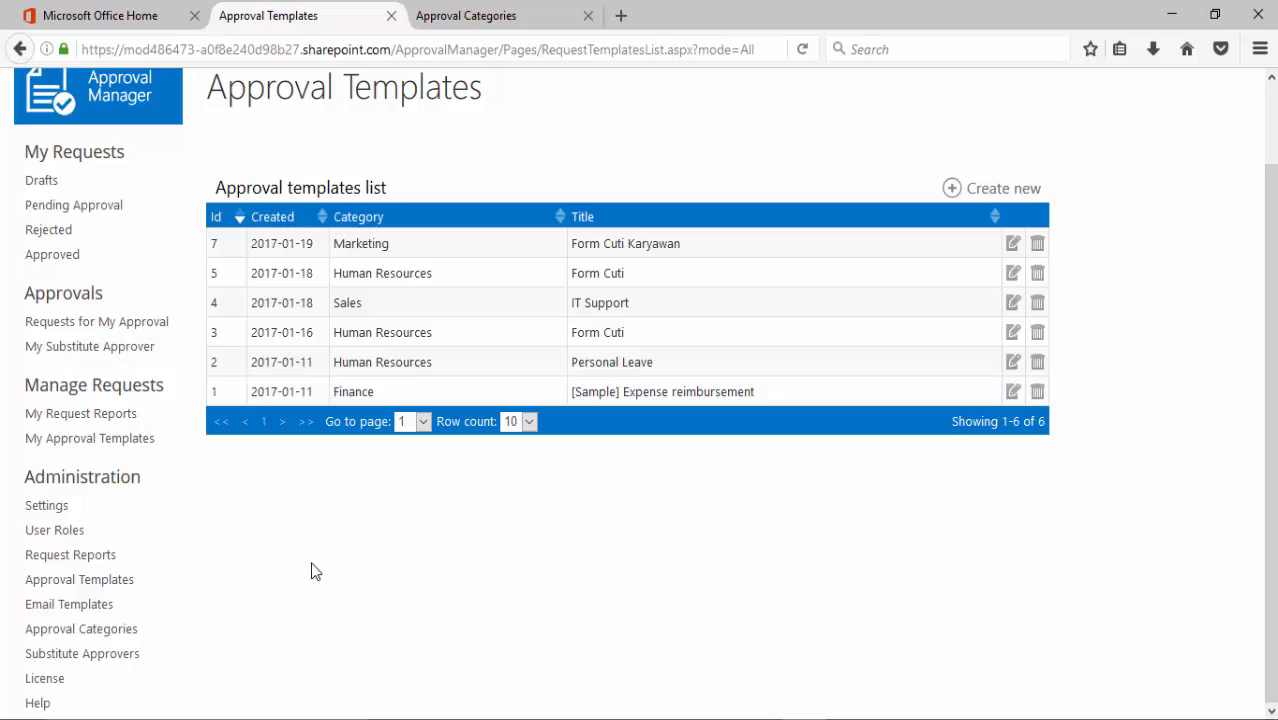
left_click(156, 119)
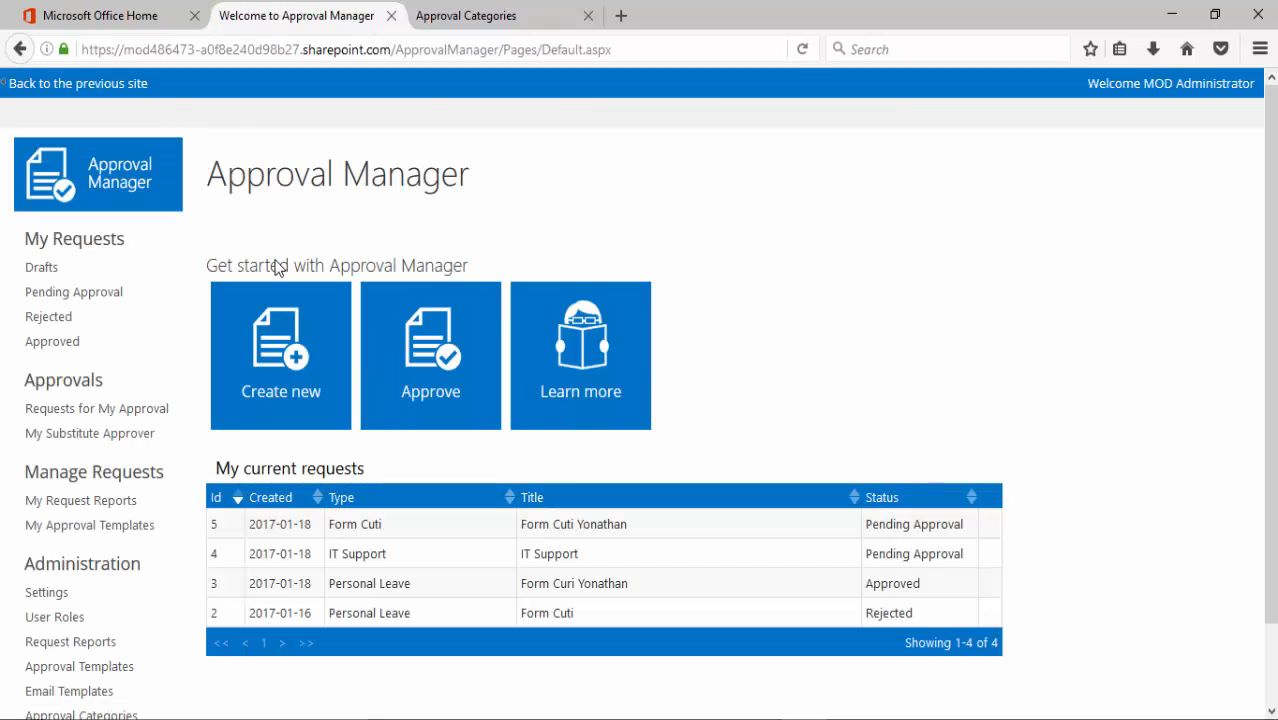
left_click(287, 362)
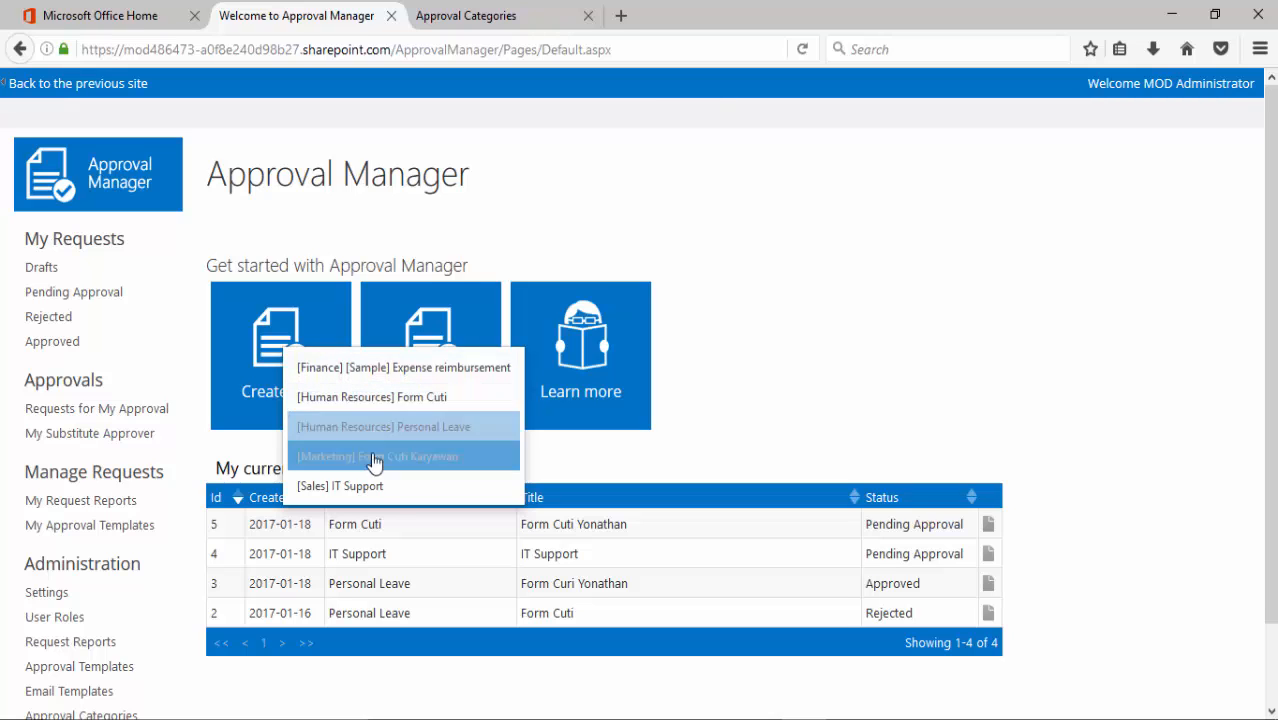
left_click(416, 457)
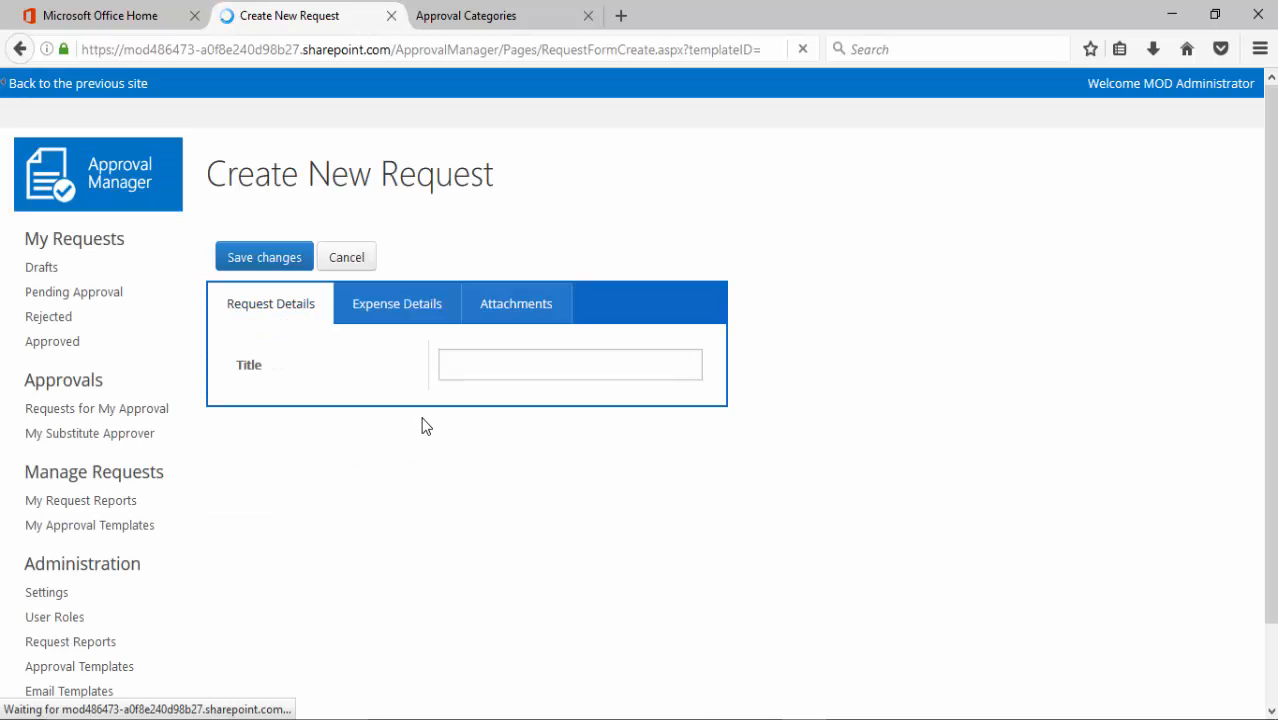
Step: Title the request "Cuti Karyawan" and enter the employee's name in the Nama field
left_click(501, 364)
type("Cu")
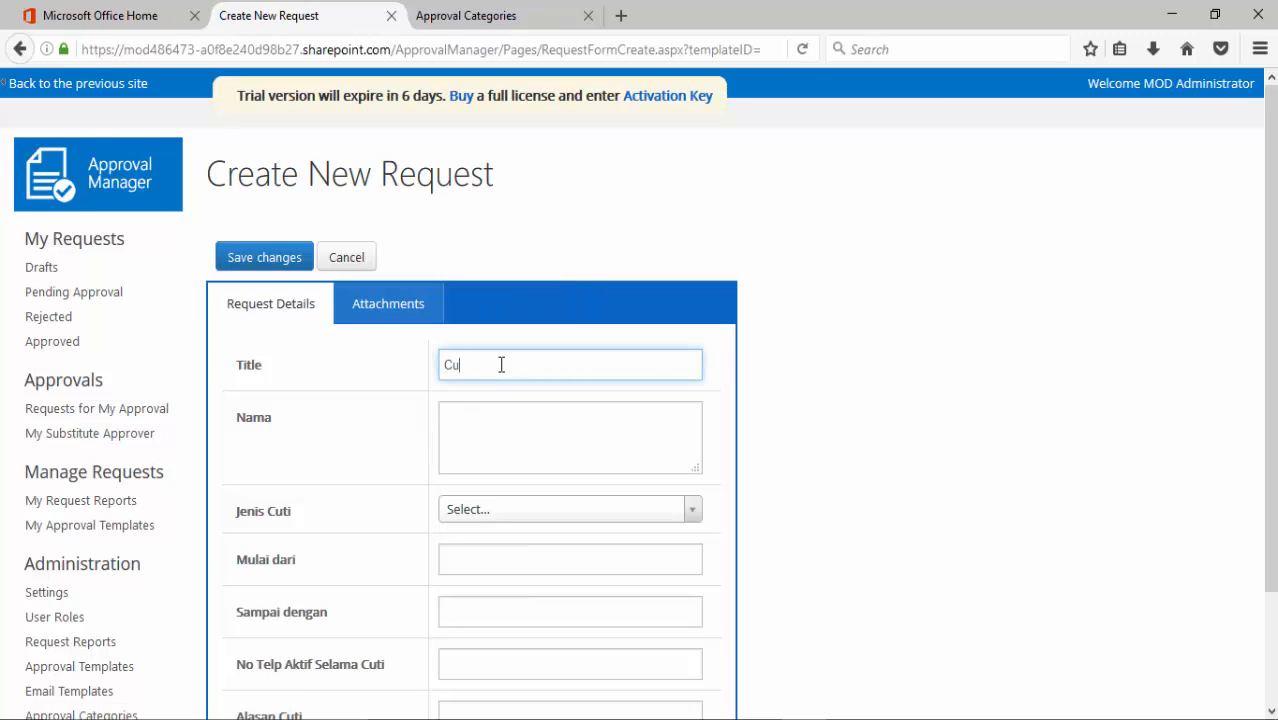
type("ti Karyawan")
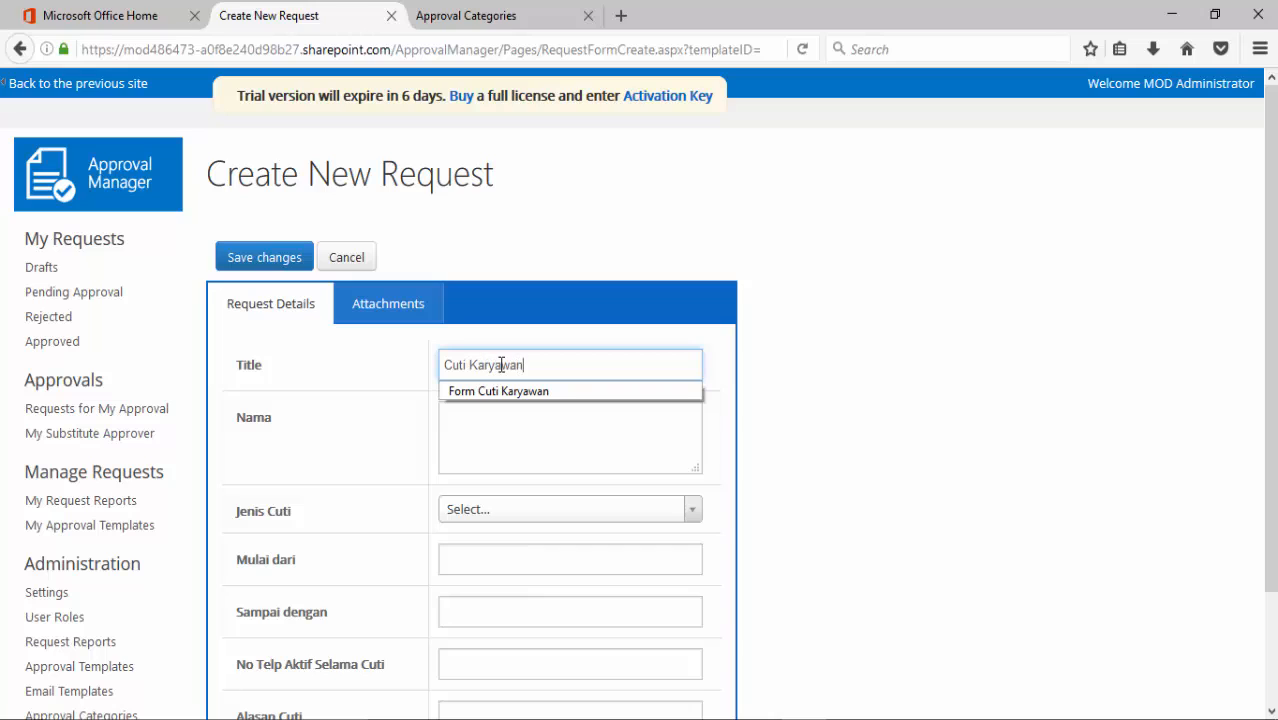
key("Tab")
type("Yon")
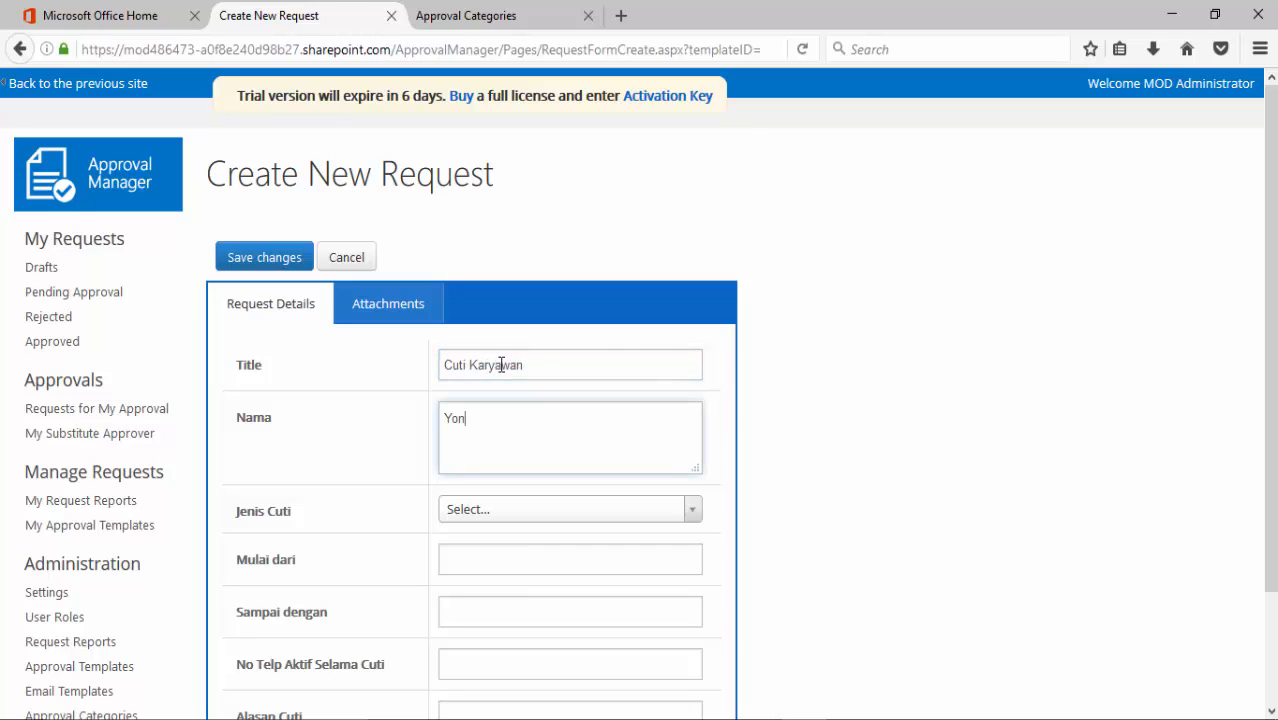
type("athan")
key("Tab")
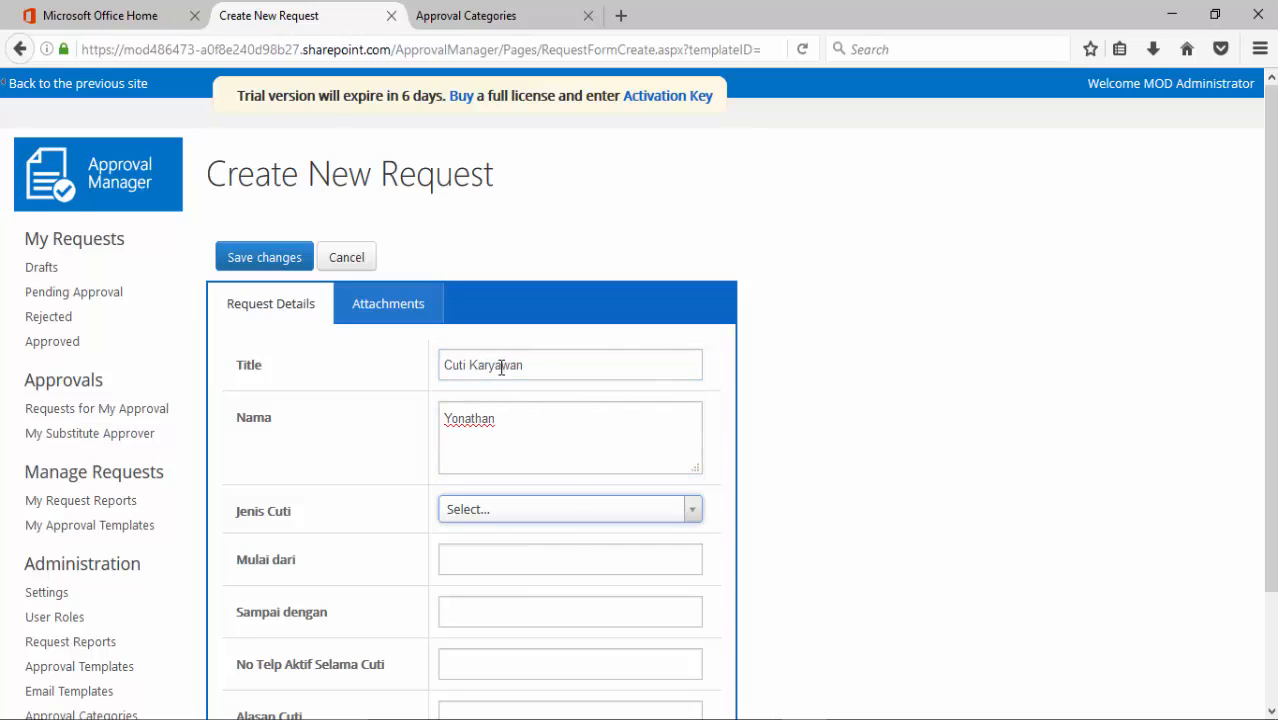
Step: Set Jenis Cuti to Cuti Normal, with the leave running from 2017-01-23 to 2017-01-25
left_click(569, 505)
left_click(578, 594)
left_click(576, 563)
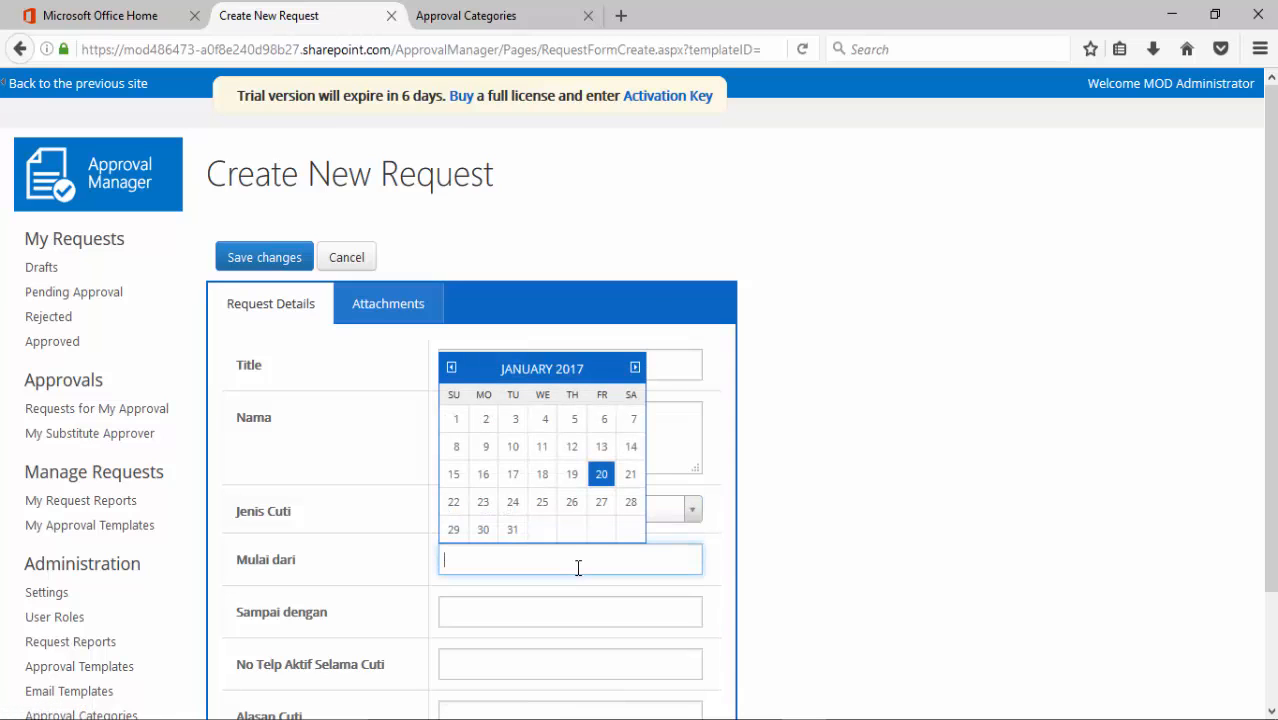
left_click(483, 501)
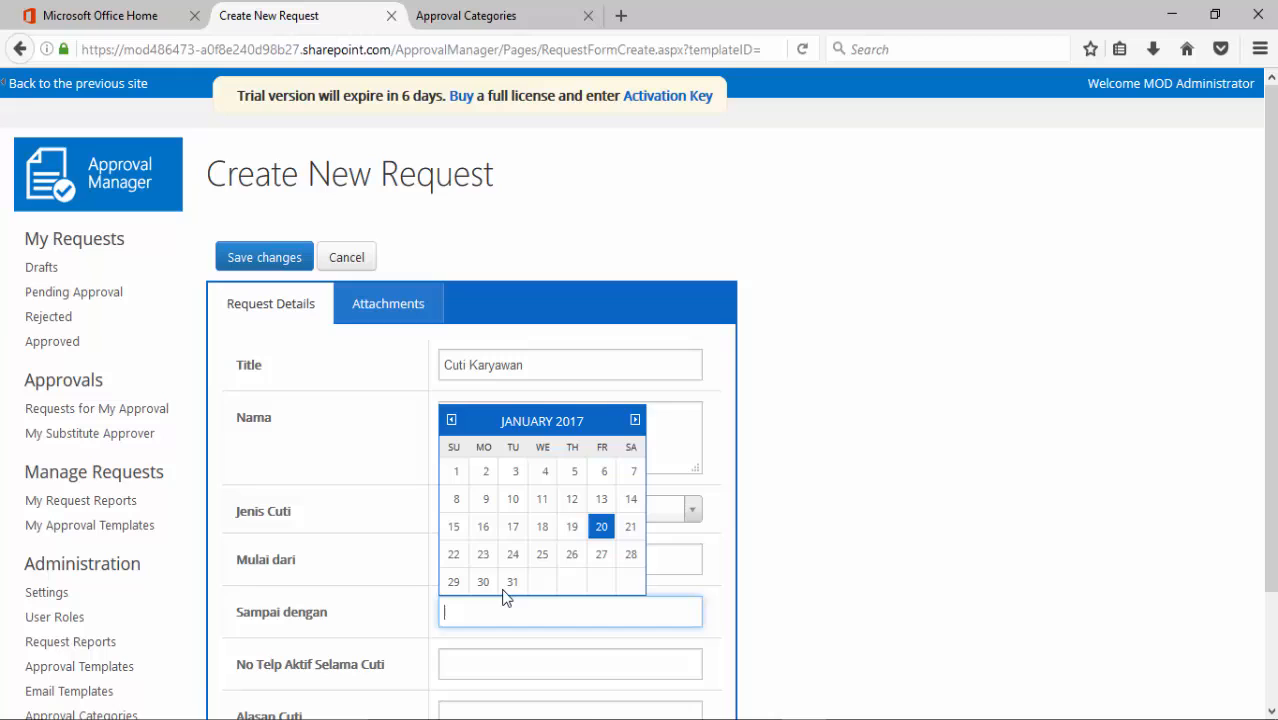
left_click(542, 555)
Step: Enter the employee's active phone number for the leave period and give "HOLIDAY" as the Alasan Cuti
scroll(533, 588, "down", 2)
left_click(526, 537)
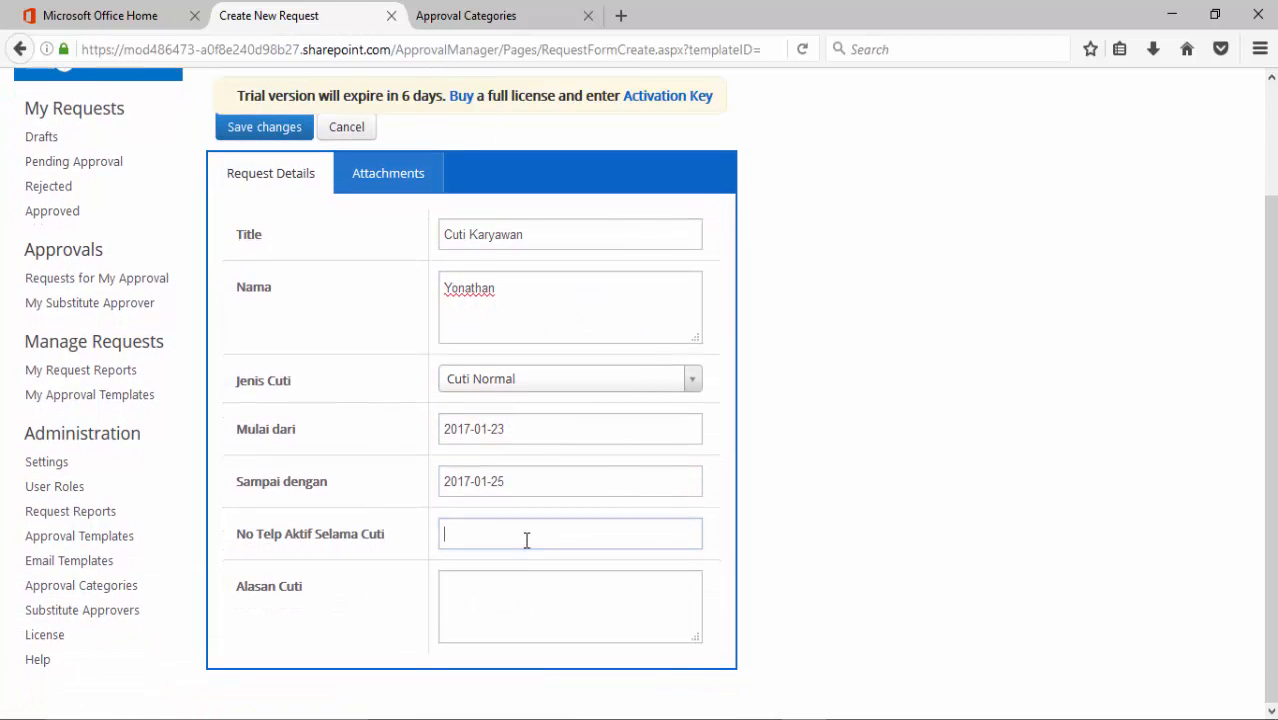
type("0812345")
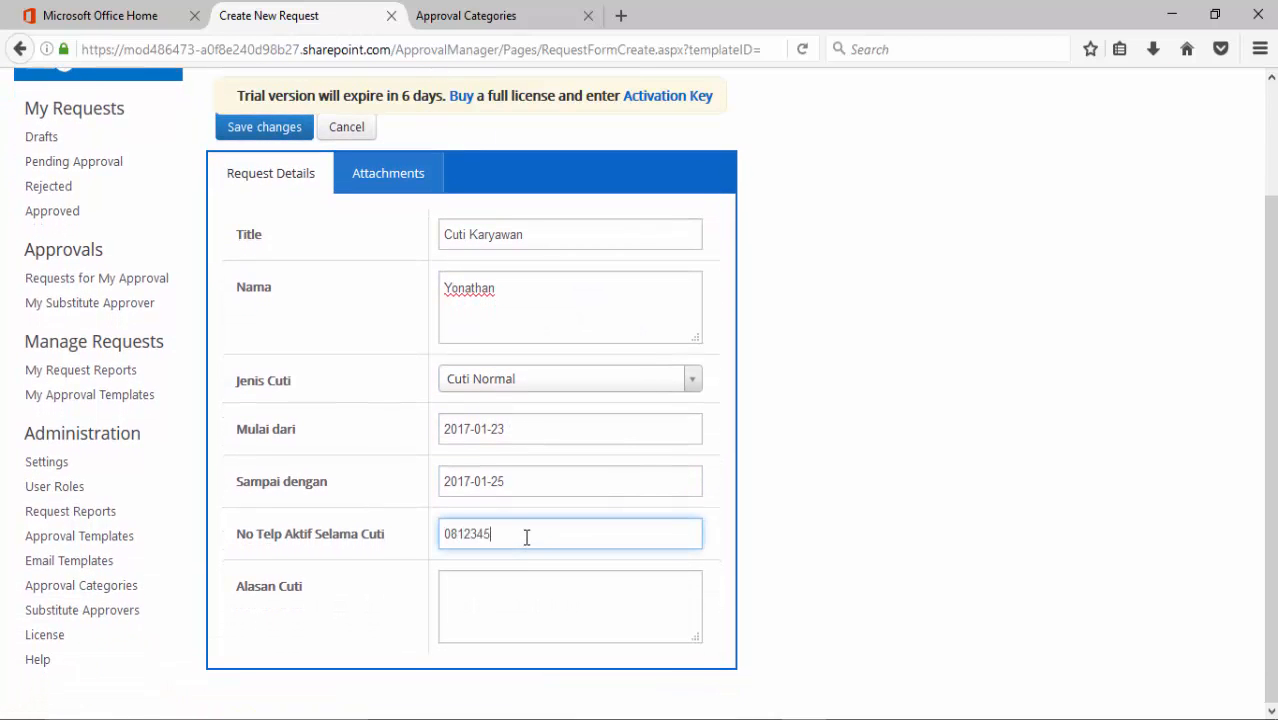
type("678")
key("Tab")
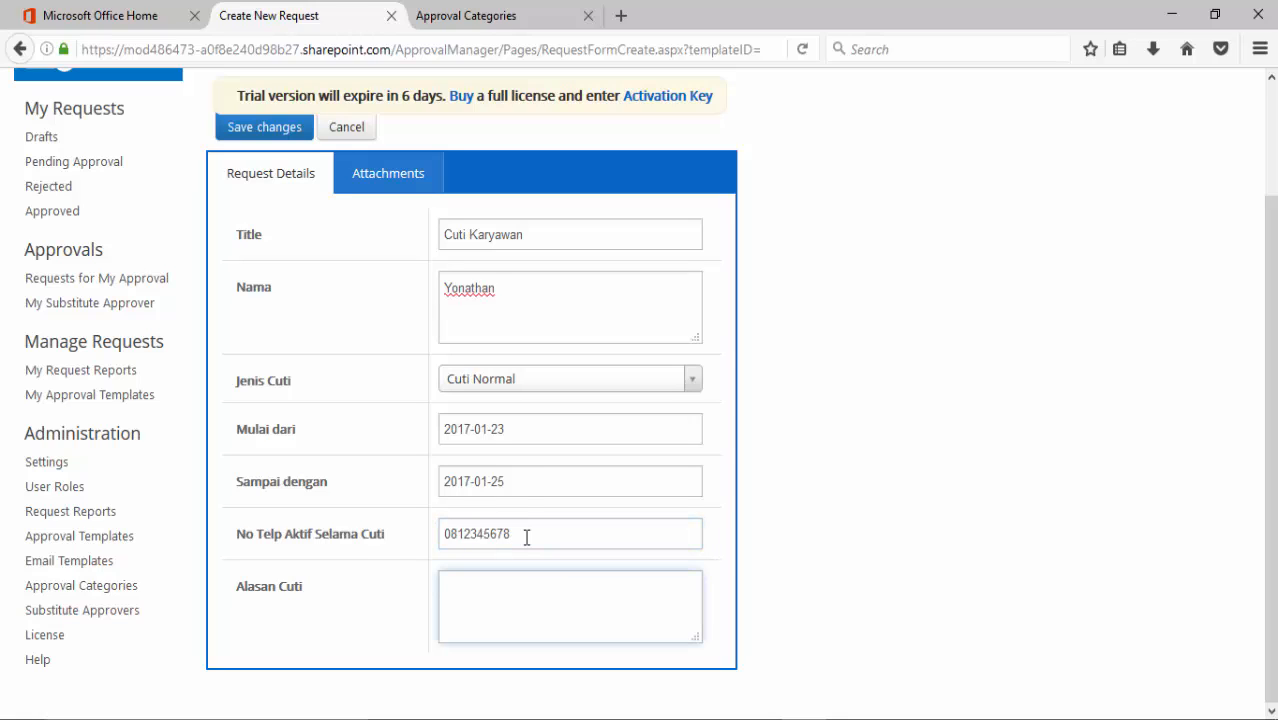
type("Cuti Norm")
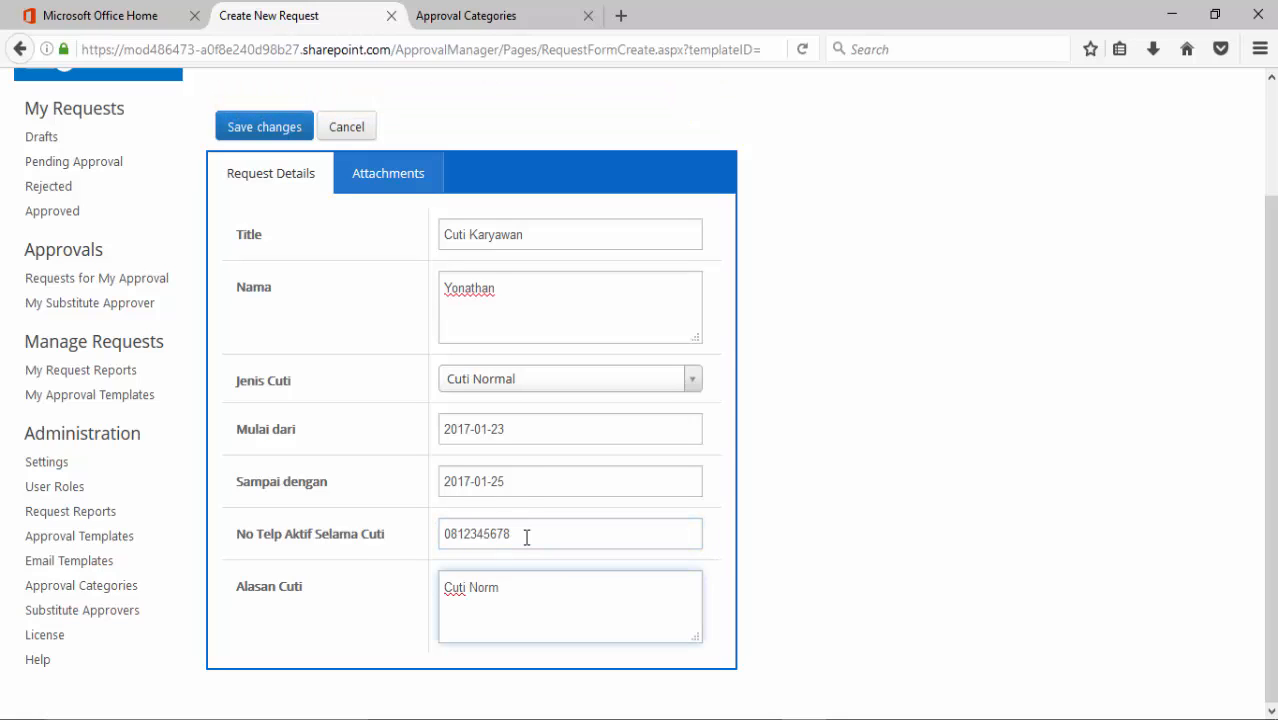
key("BackSpace")
key("BackSpace")
key("BackSpace")
key("BackSpace")
key("BackSpace")
key("BackSpace")
key("BackSpace")
key("BackSpace")
type("HOLIDAY")
Step: Check the attachments section without adding a file and save the new leave request
left_click(380, 190)
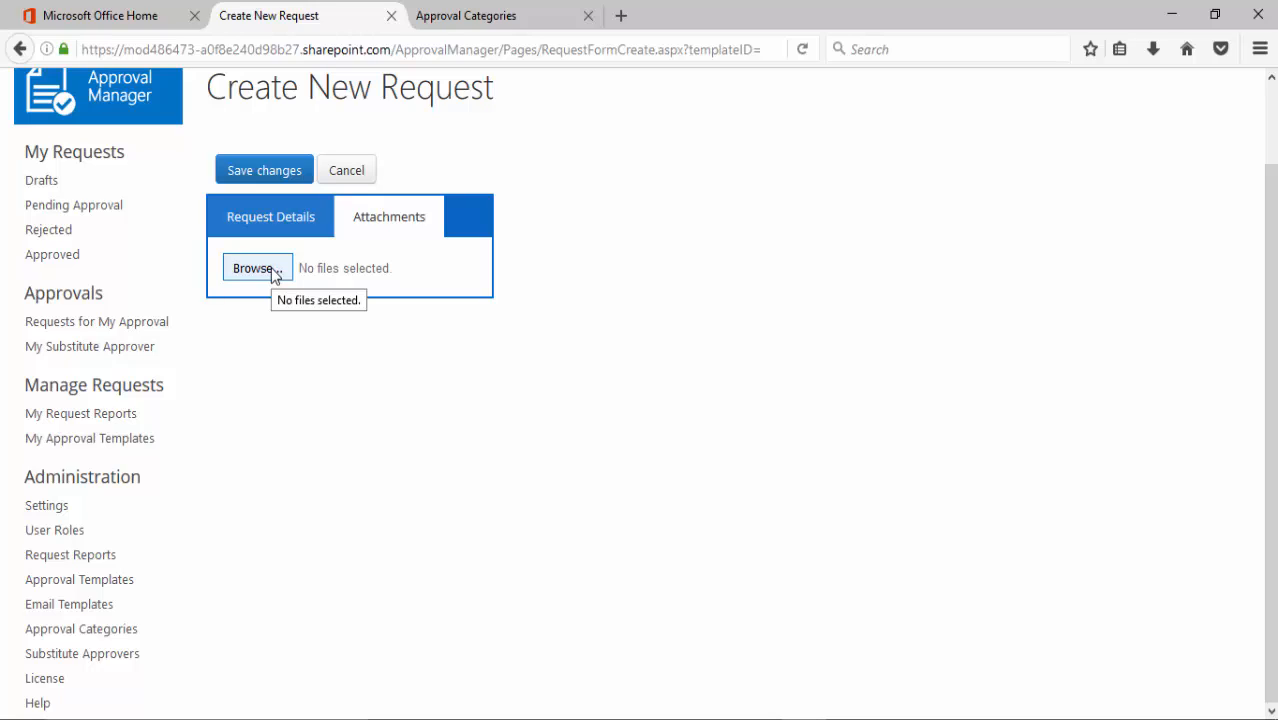
left_click(295, 220)
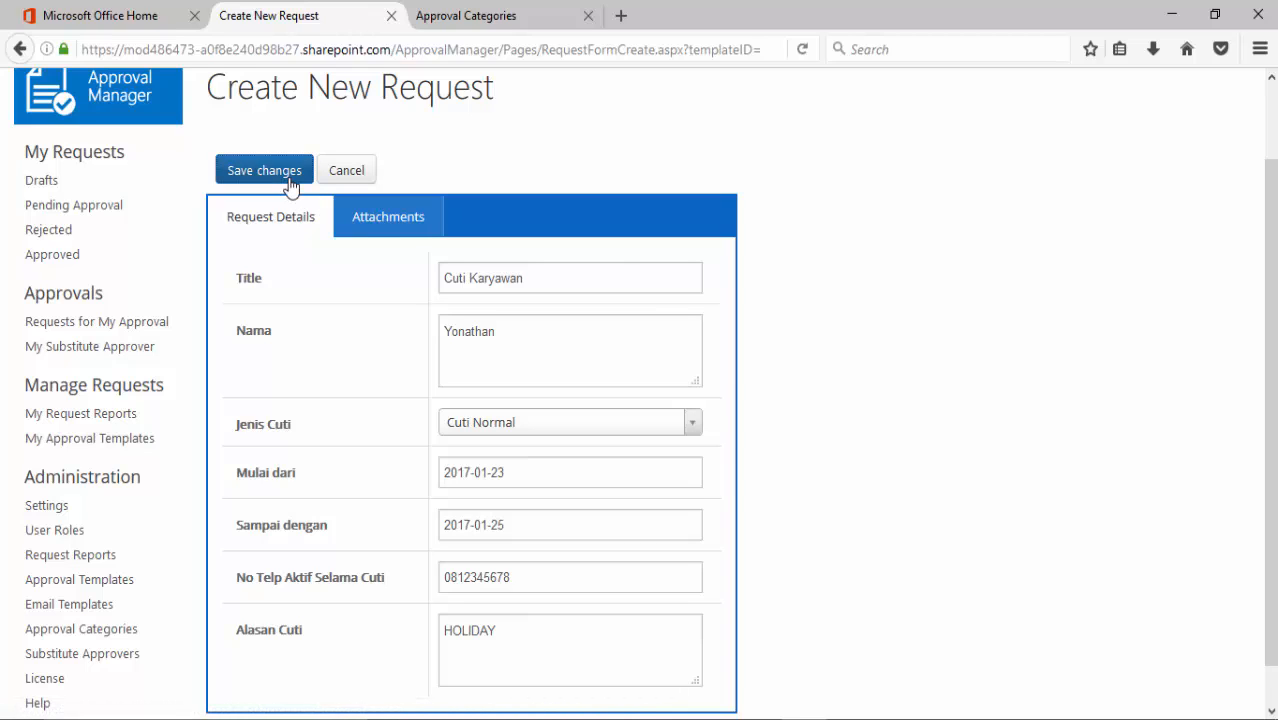
left_click(289, 179)
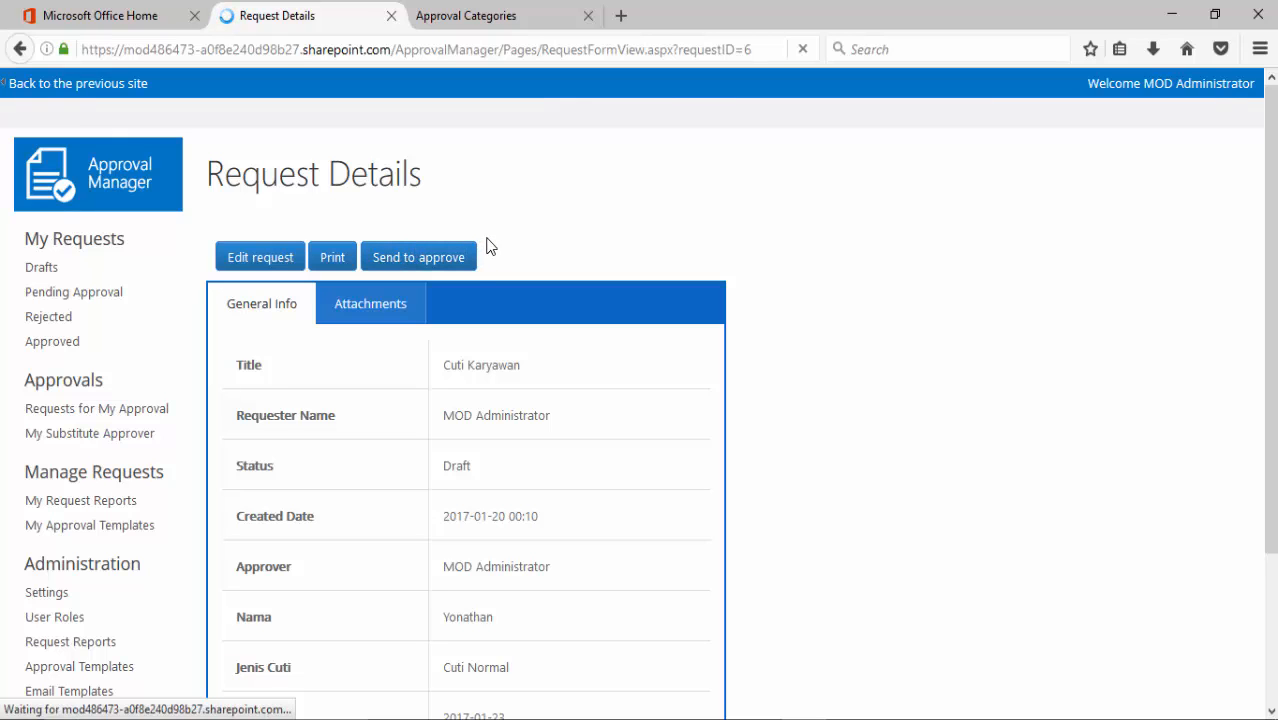
Step: Review the saved request and its printable form, including the company name heading, without printing it, and close the print view
scroll(494, 277, "down", 4)
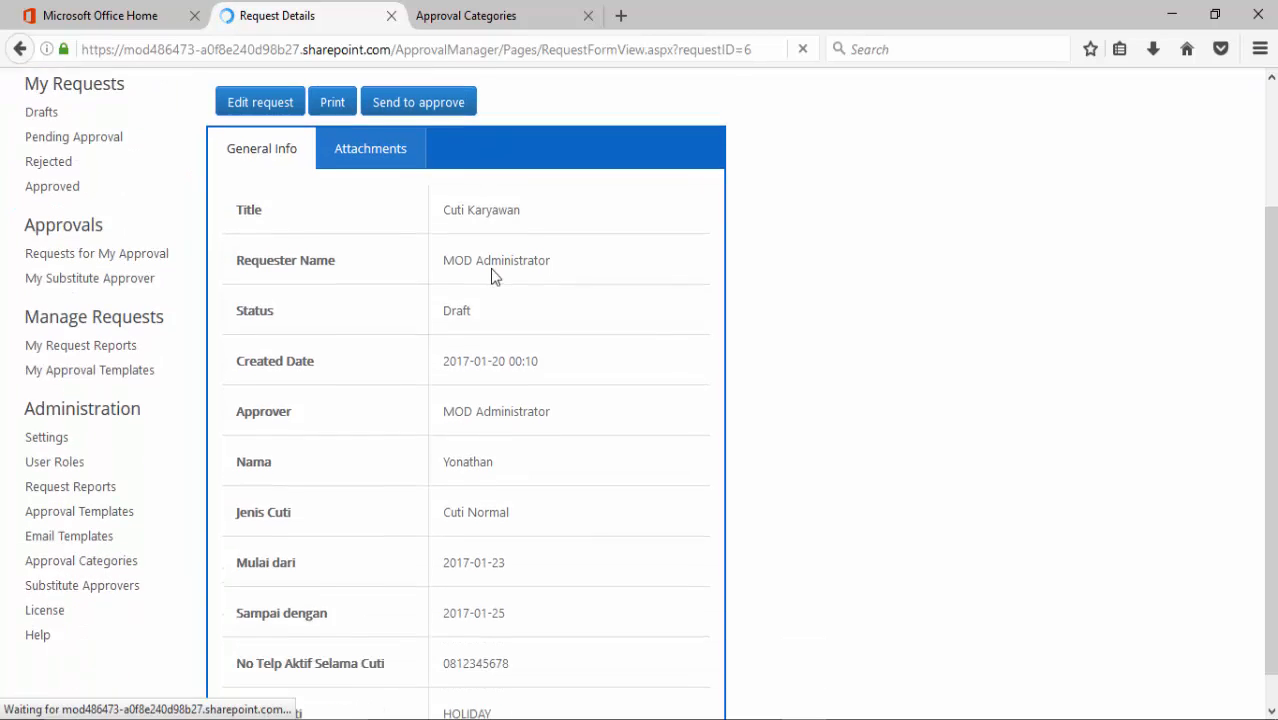
scroll(495, 333, "up", 2)
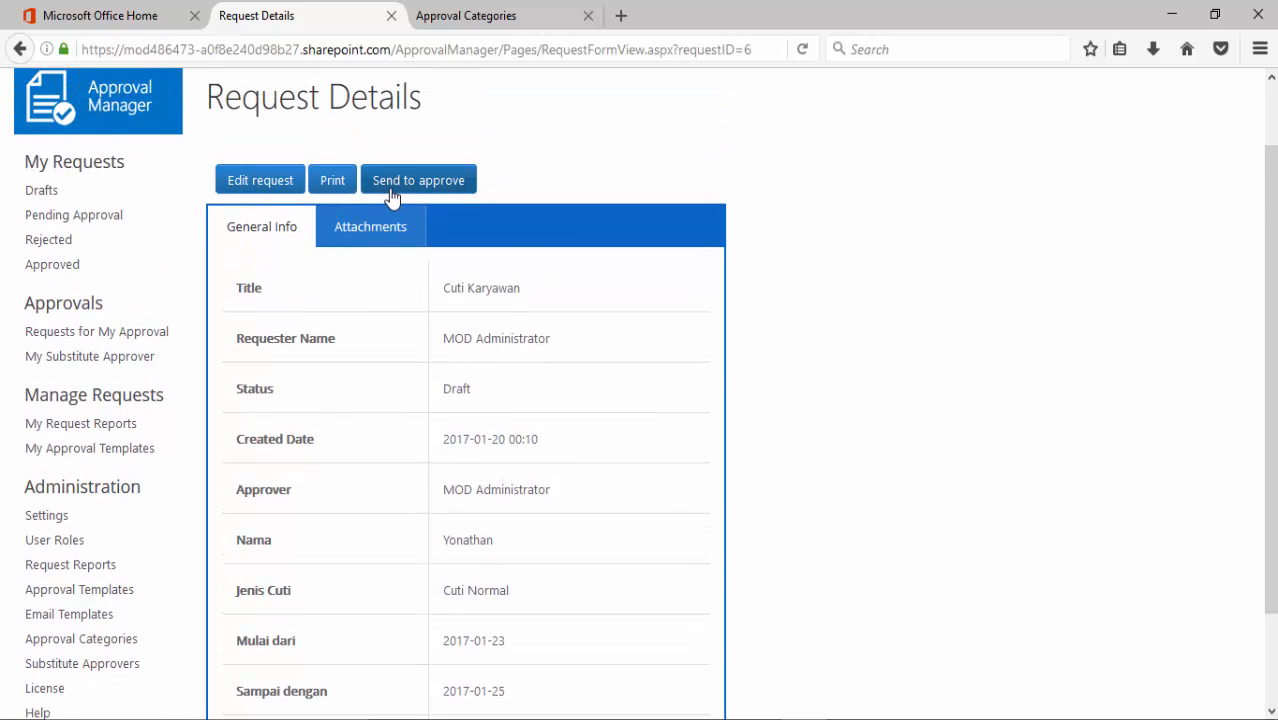
left_click(331, 190)
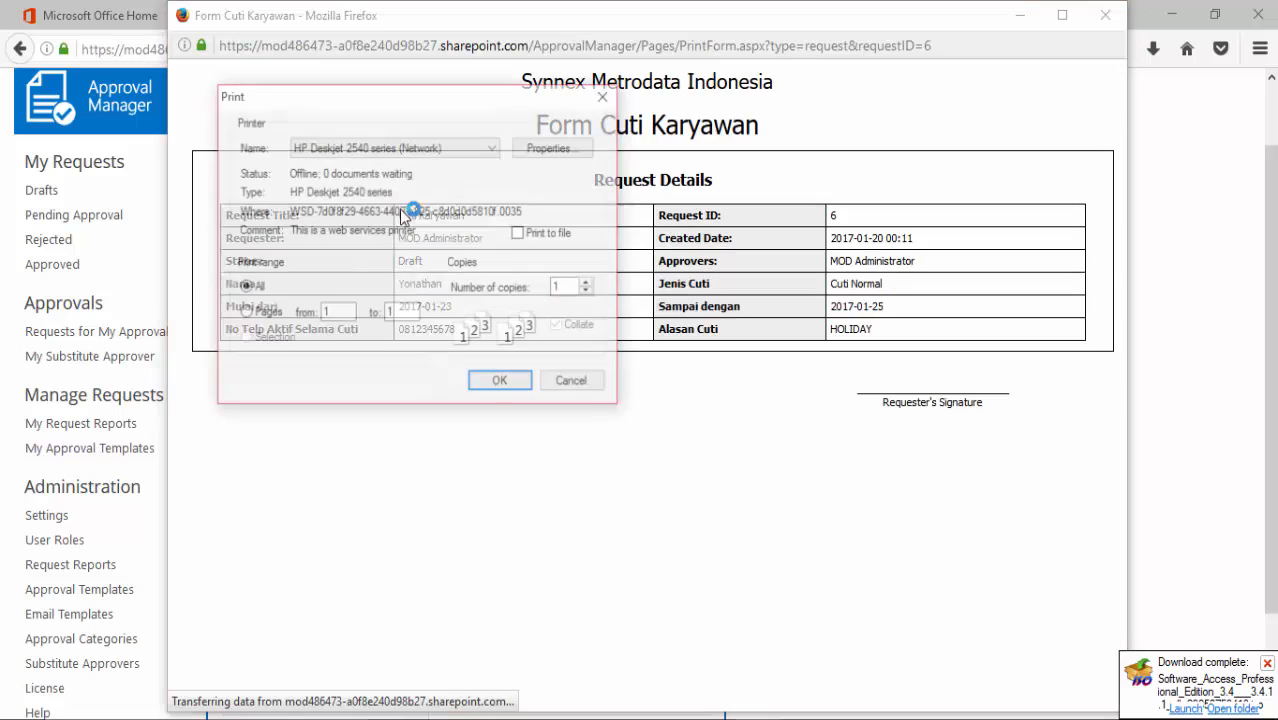
left_click(573, 383)
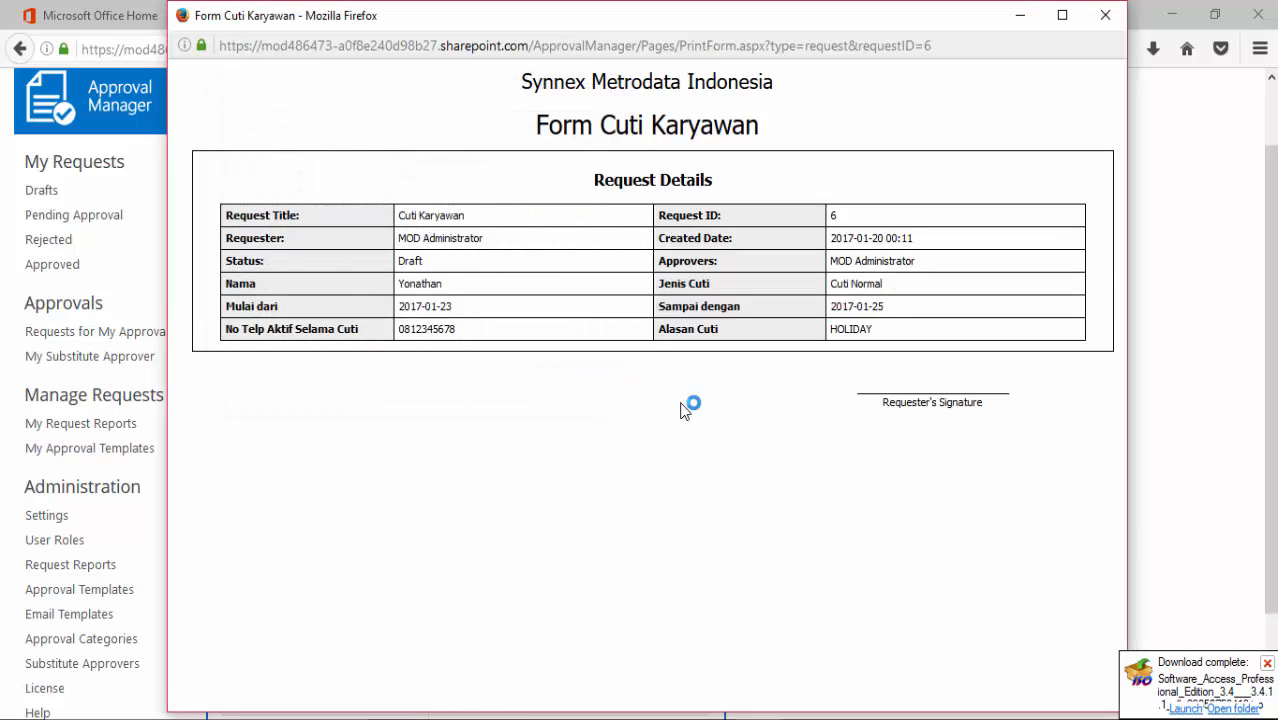
left_click(1267, 664)
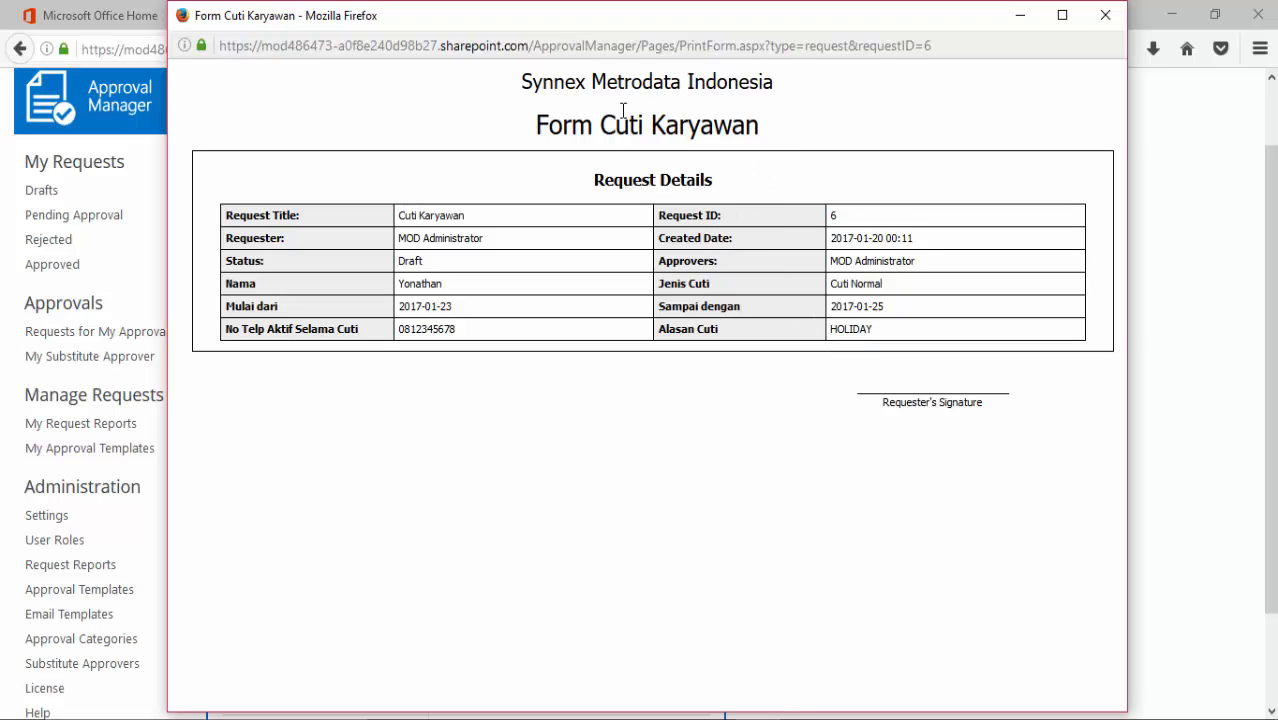
left_click_drag(521, 84, 707, 100)
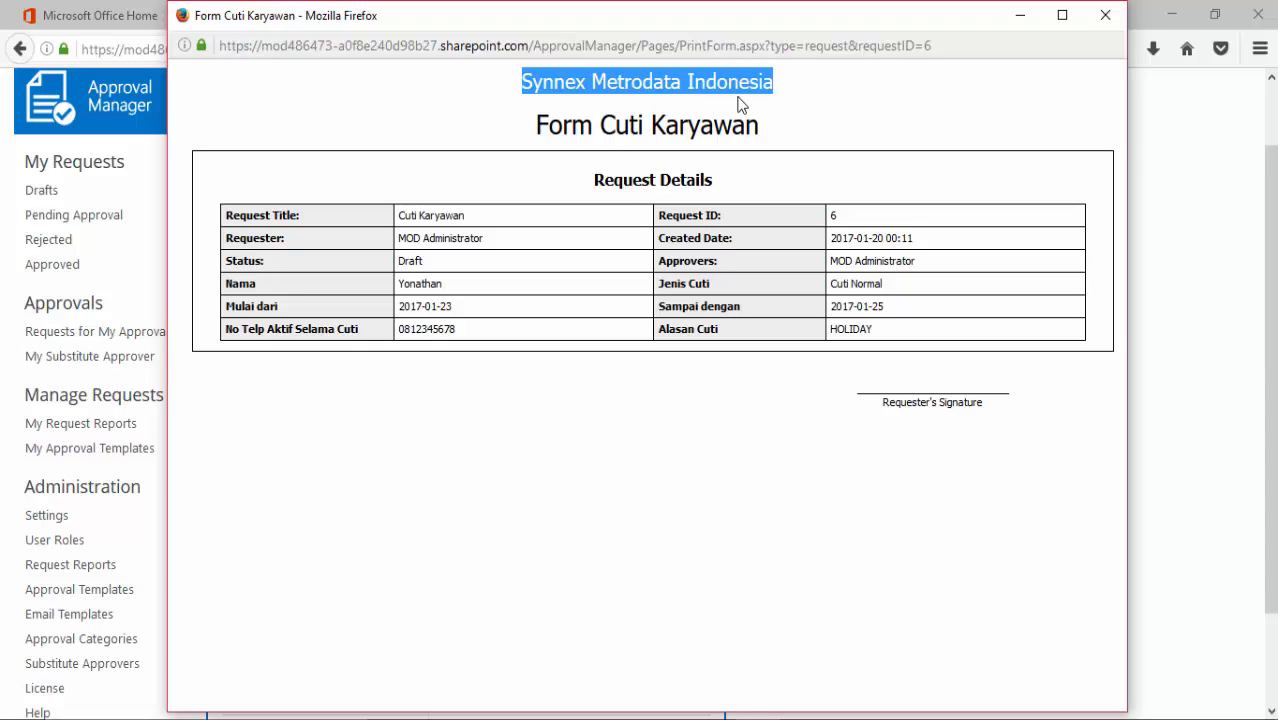
left_click(1105, 15)
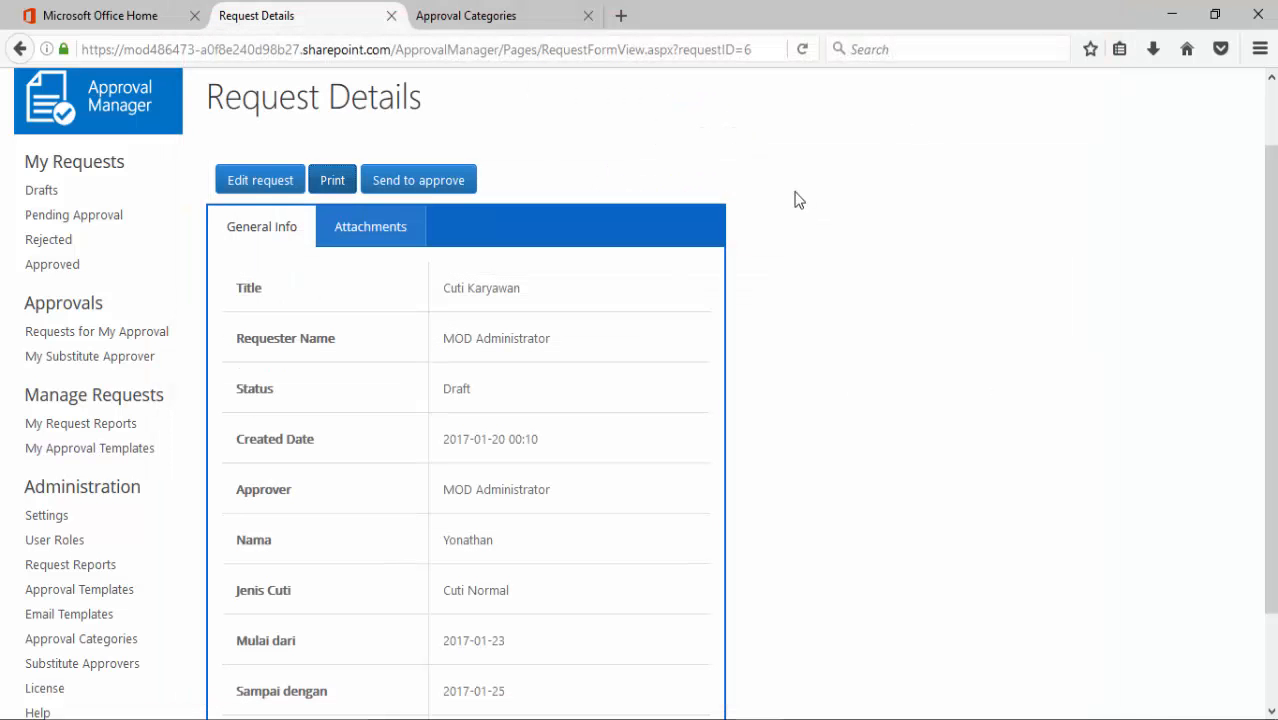
Step: Send the leave request for approval and open the resulting "Request for approval" email notification from the Office 365 home page
left_click(433, 186)
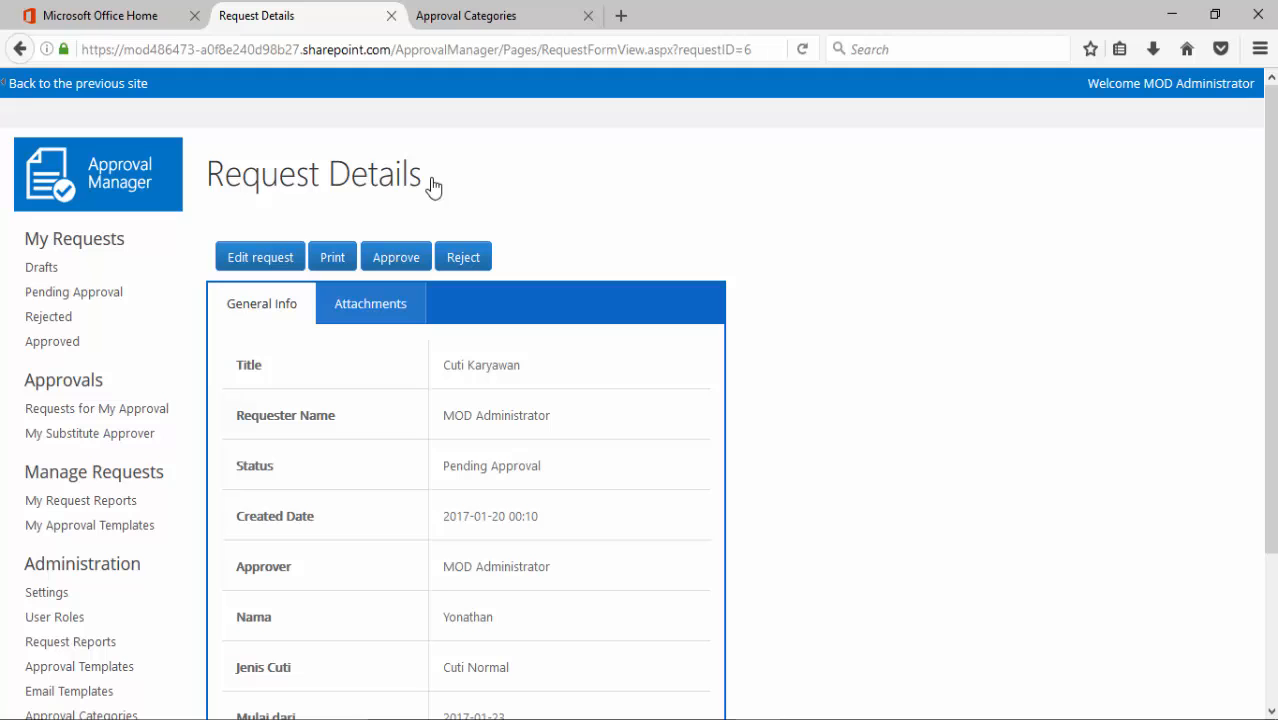
left_click(147, 18)
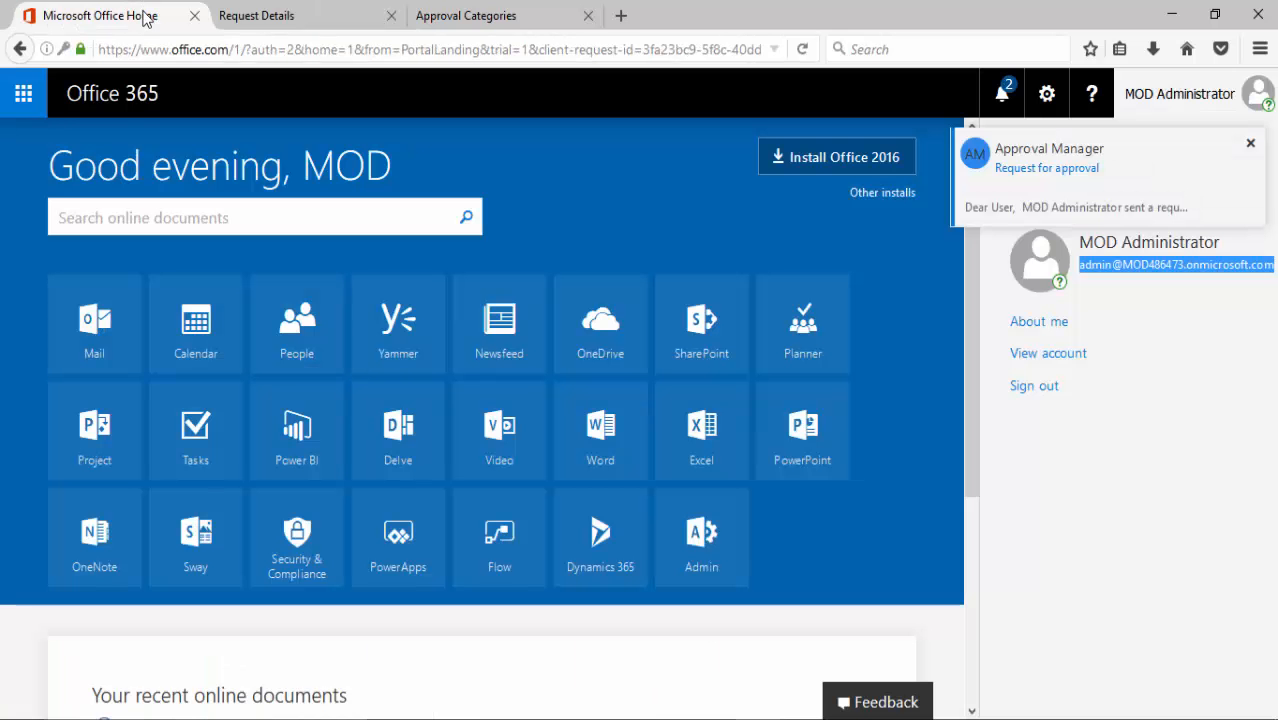
left_click(1050, 166)
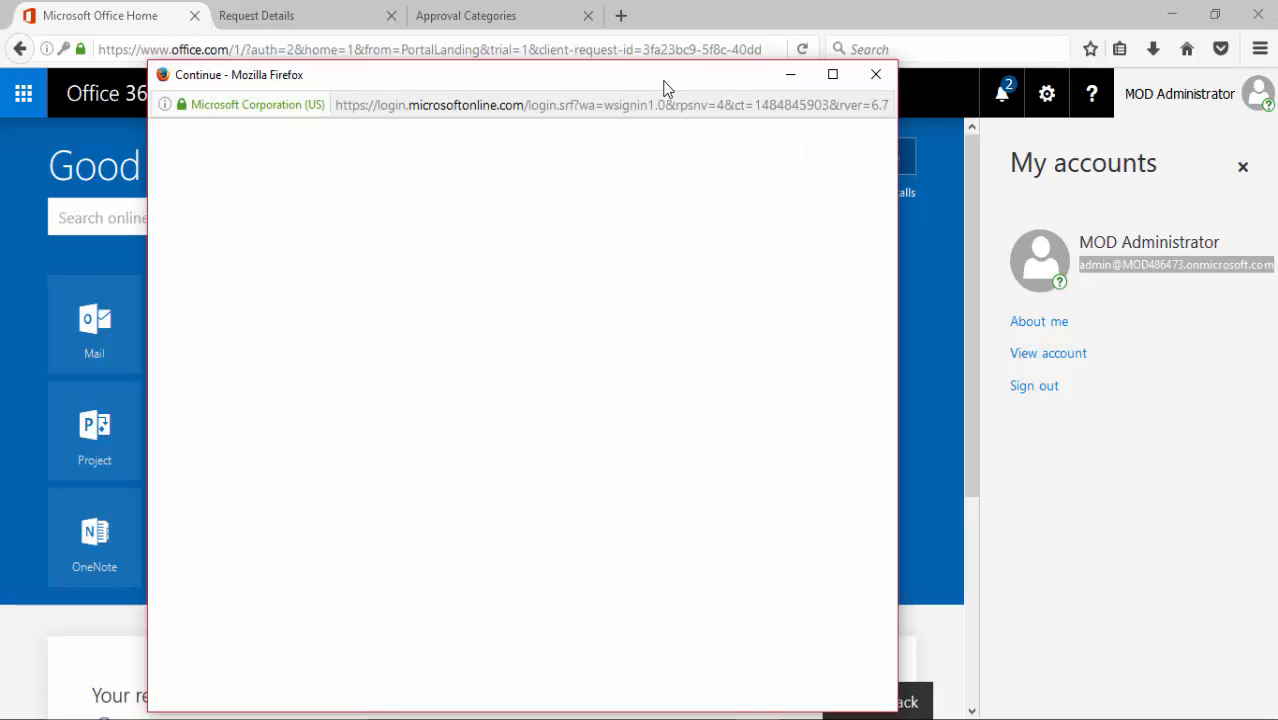
left_click_drag(668, 88, 785, 70)
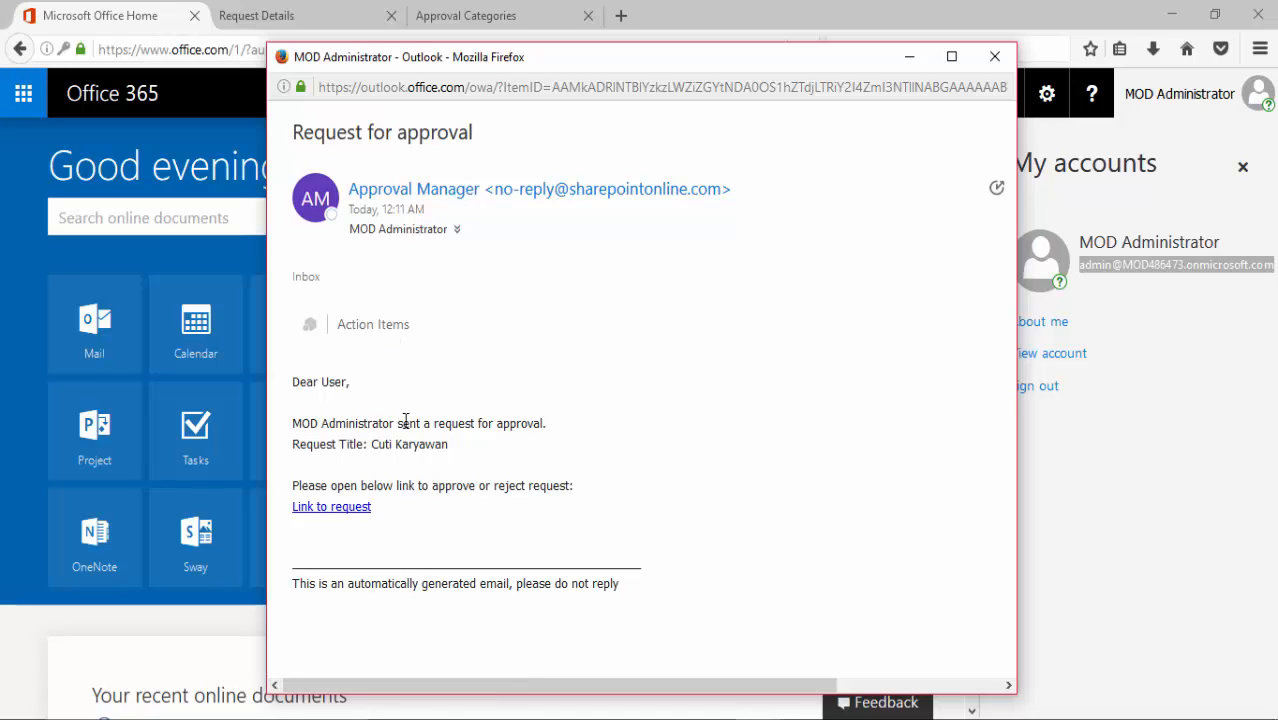
Step: Open the Cuti Karyawan request from the email's link, review its details, approve it with confirmation, and close the duplicate request page
left_click(355, 512)
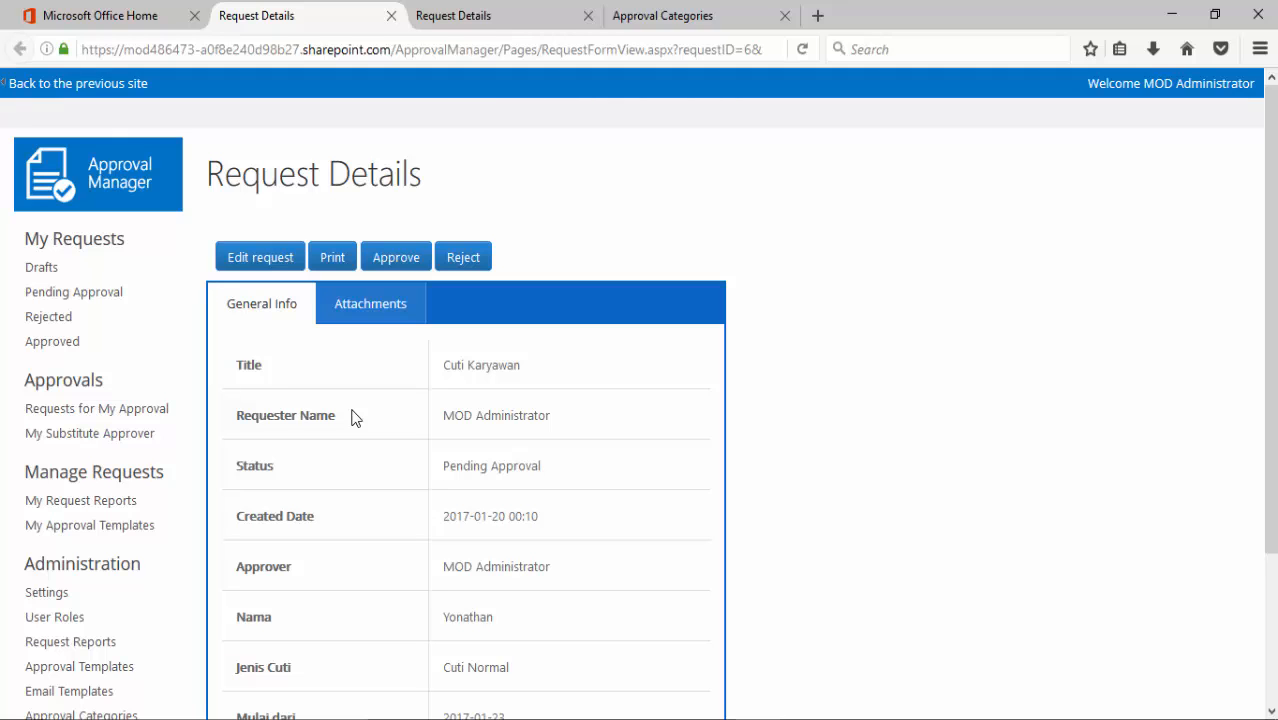
scroll(397, 400, "down", 3)
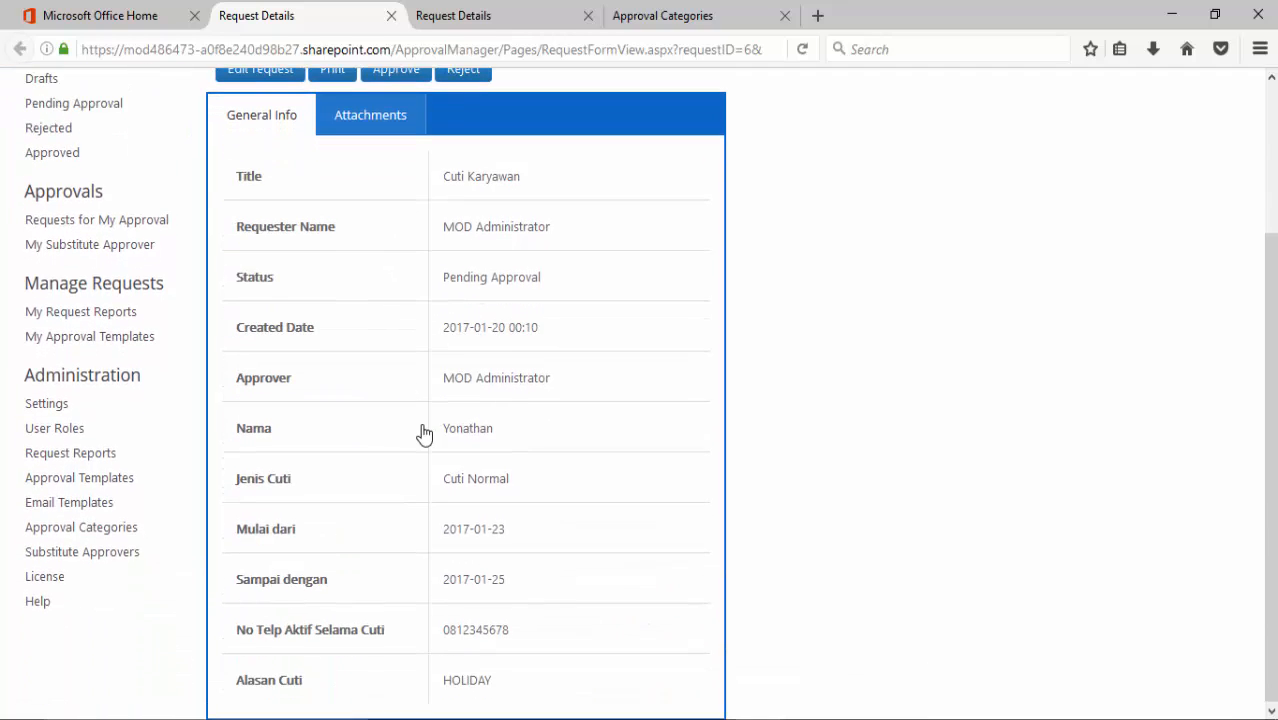
left_click(455, 15)
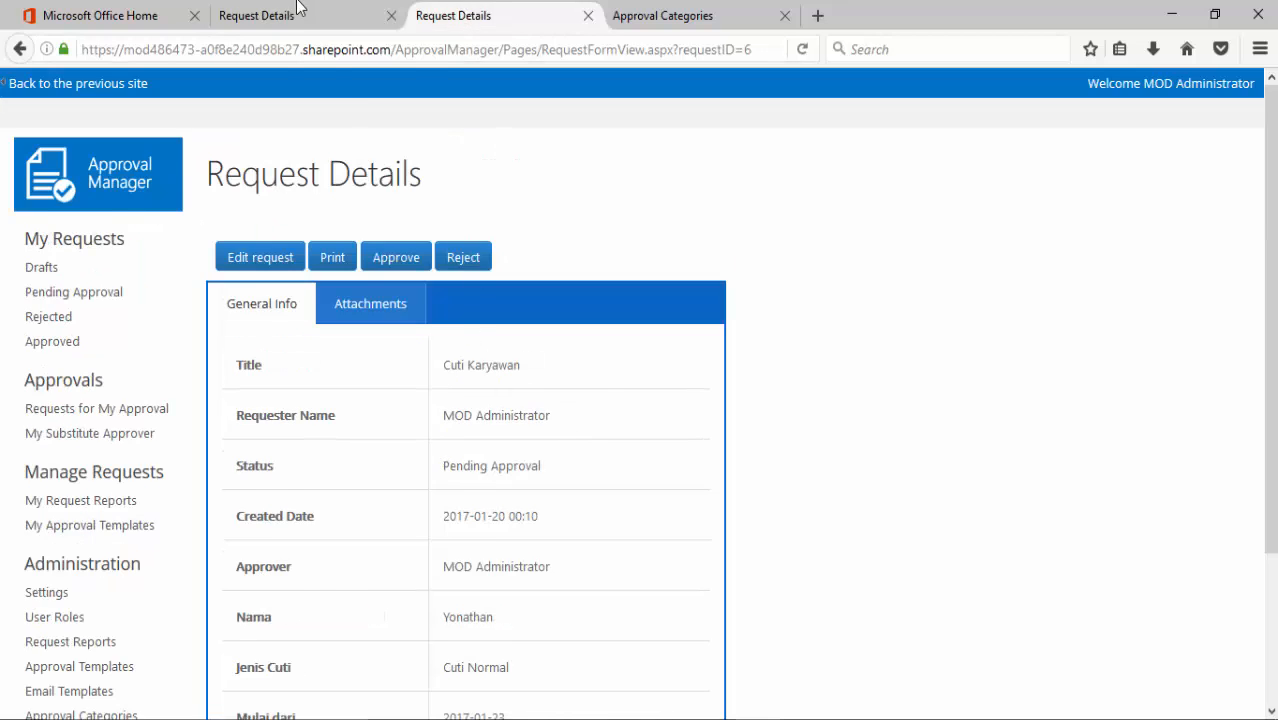
left_click(297, 12)
scroll(371, 123, "up", 3)
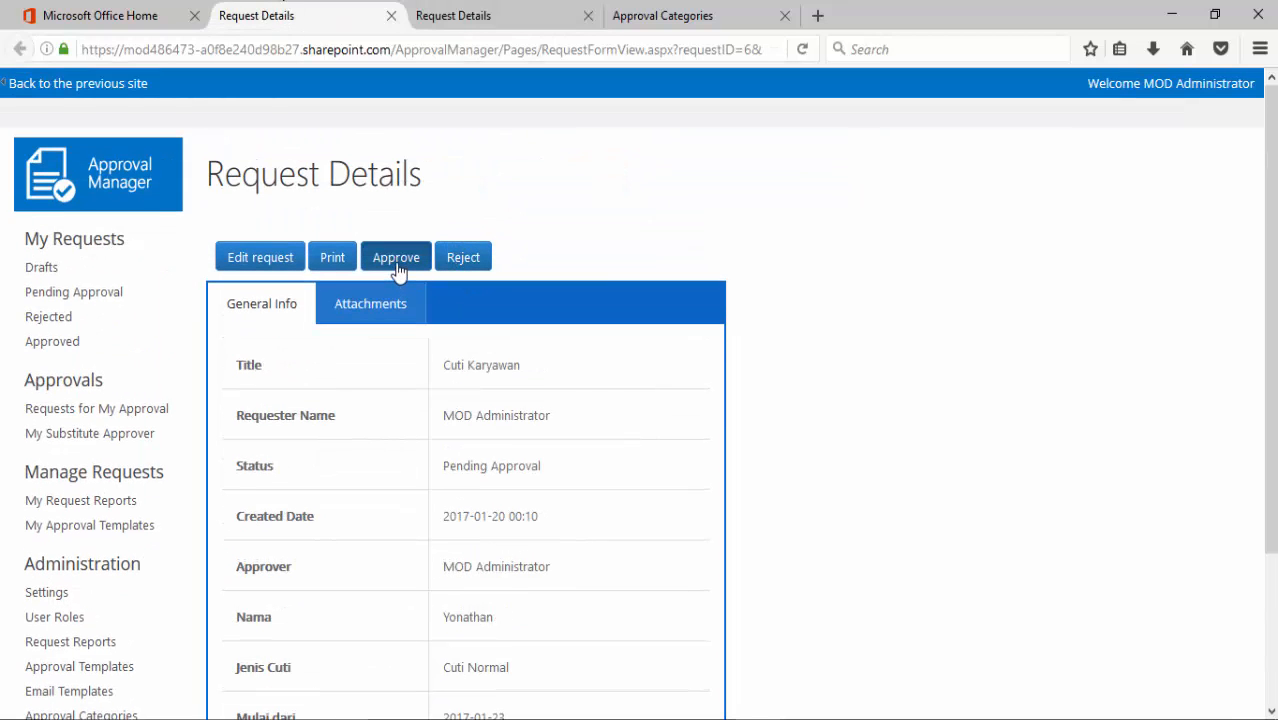
left_click(396, 262)
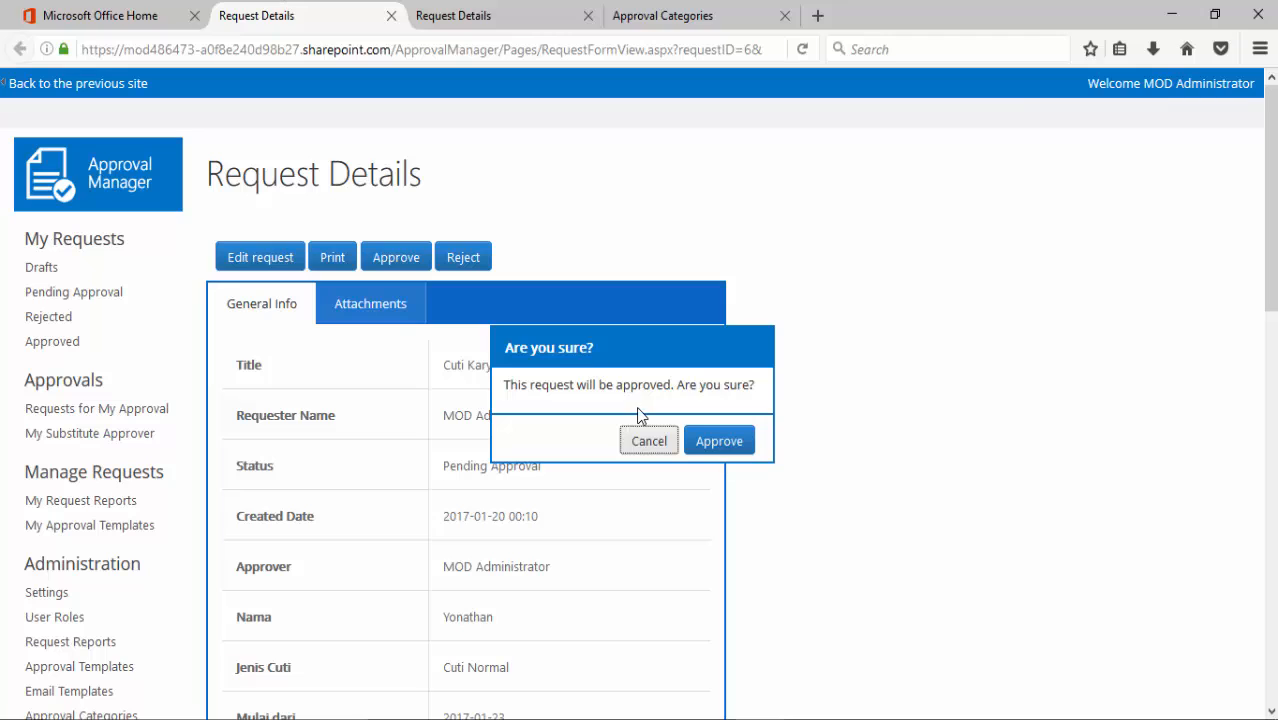
left_click(719, 451)
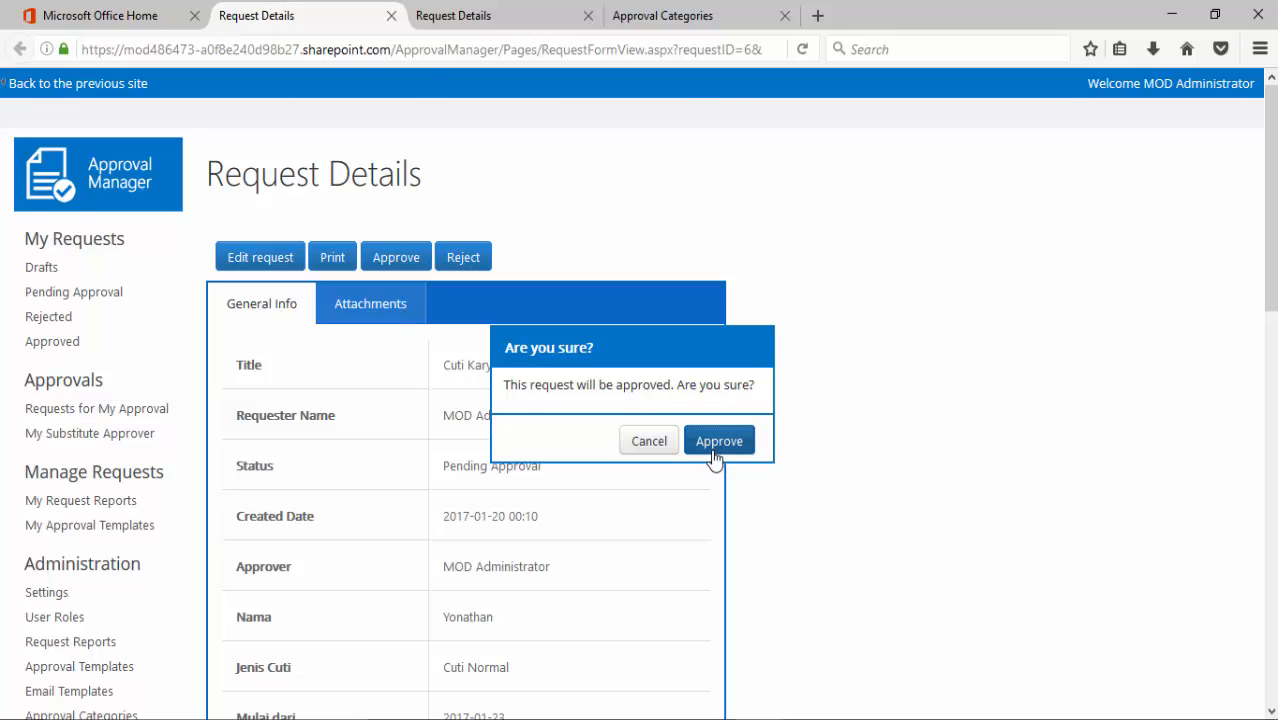
left_click(587, 16)
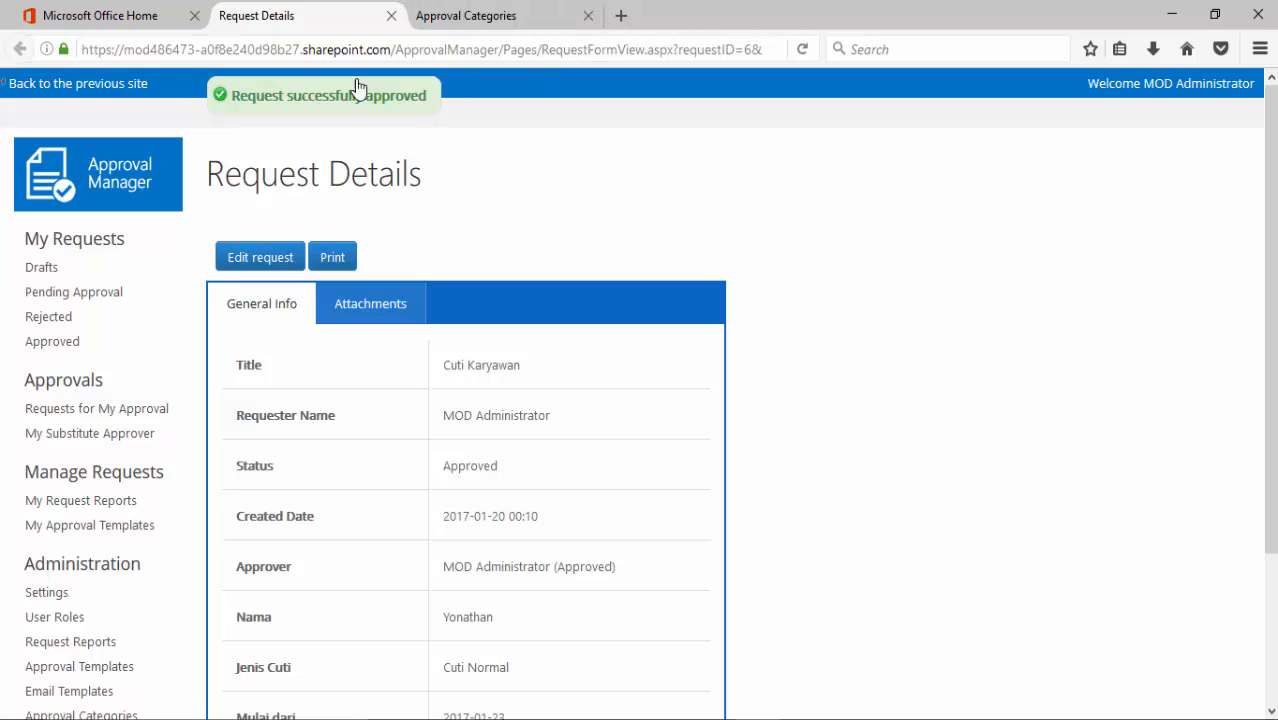
Step: Open the "Your request has been approved" email from the Office 365 home page and check the request's status through its link
left_click(137, 22)
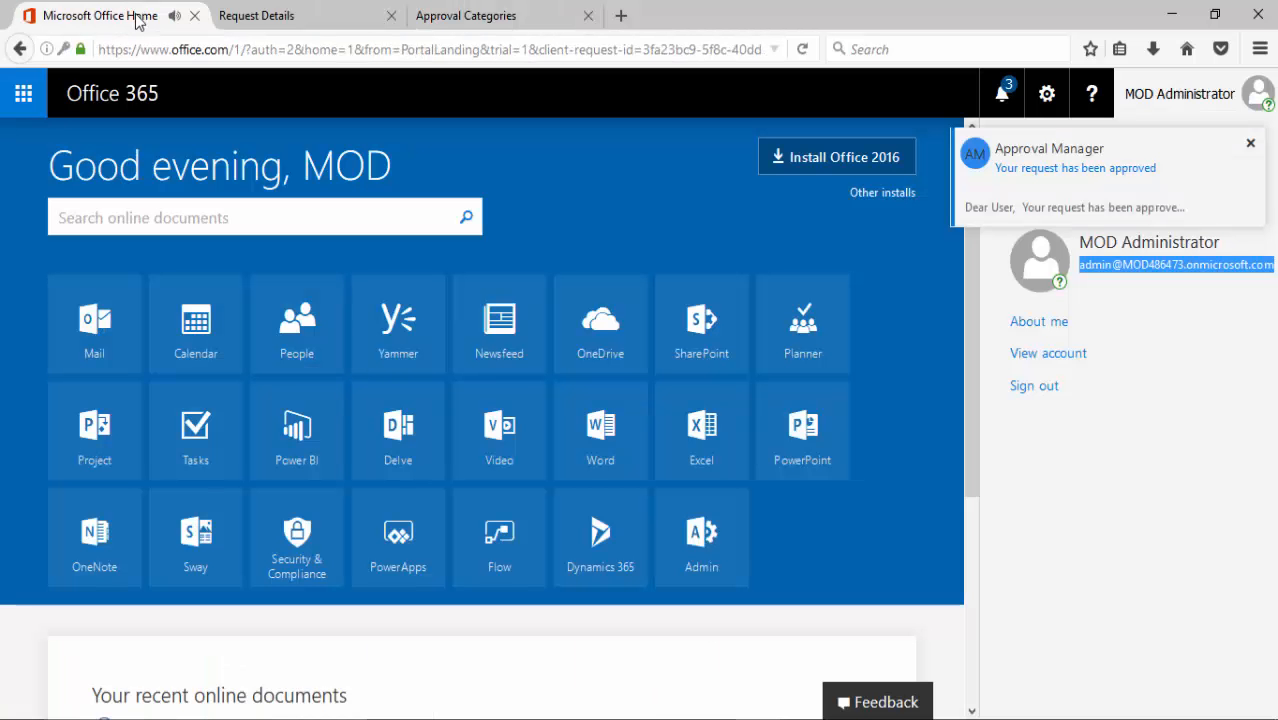
left_click(1064, 167)
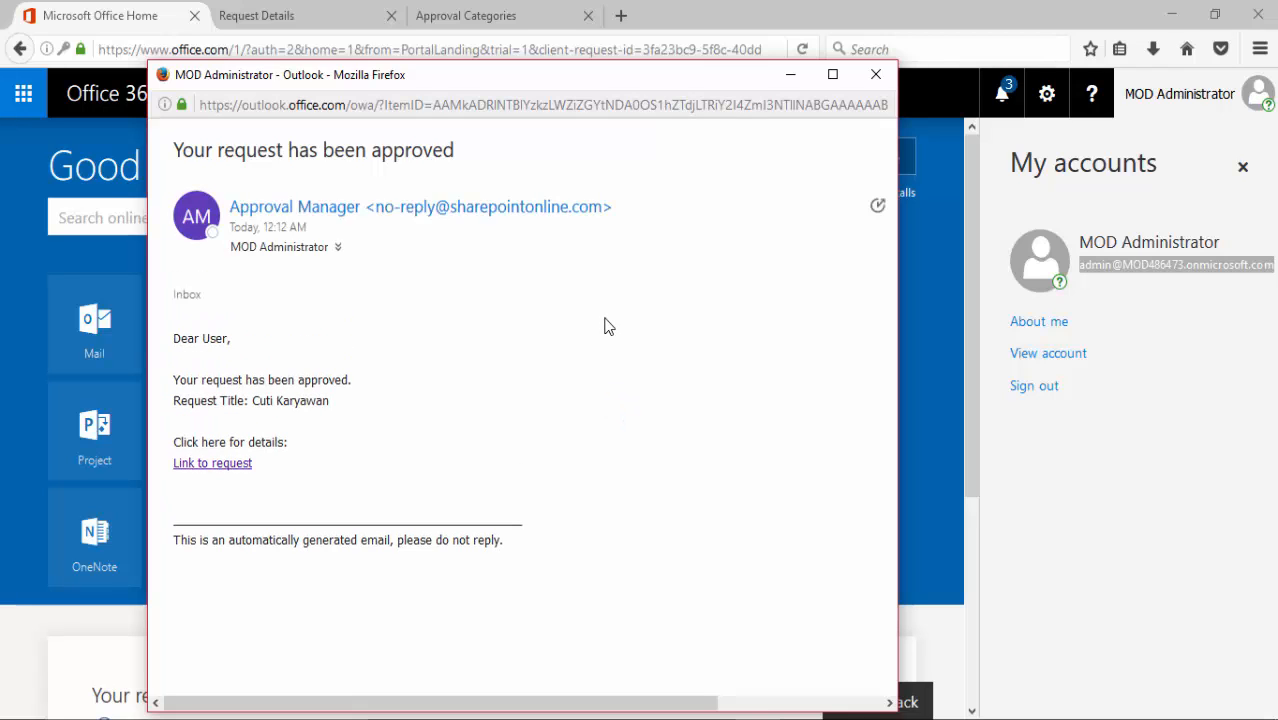
left_click(241, 464)
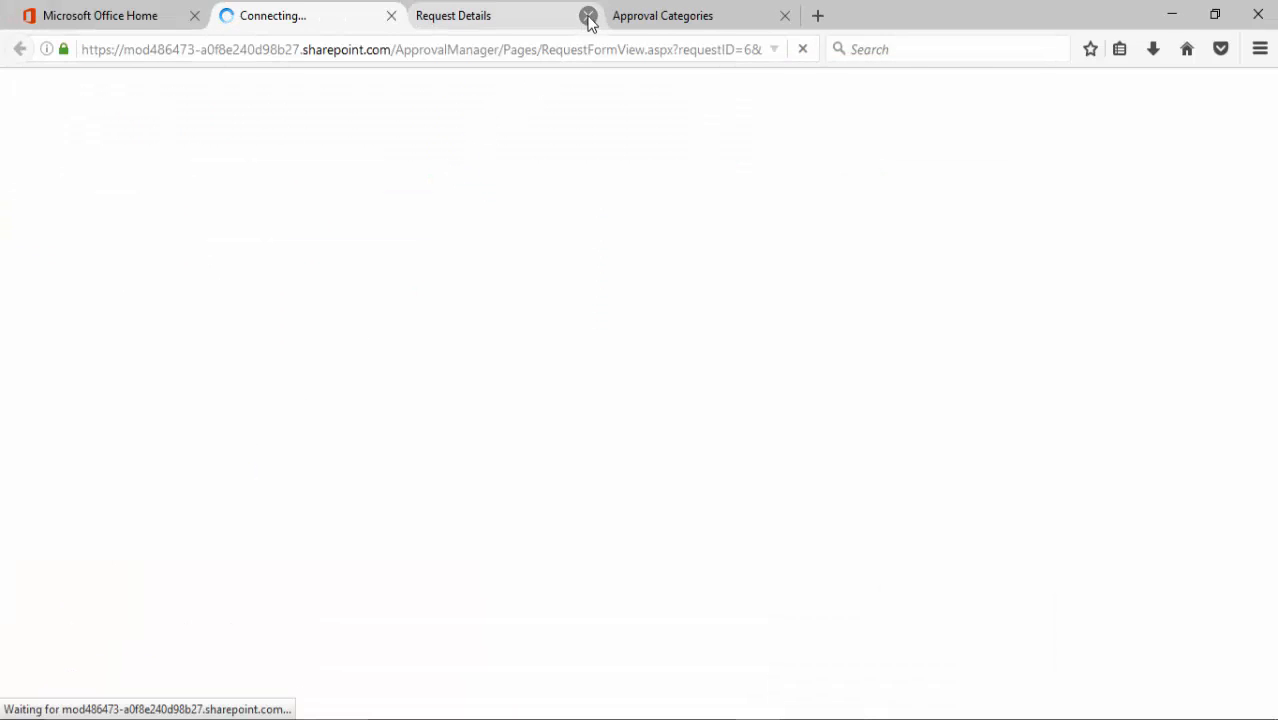
left_click(588, 16)
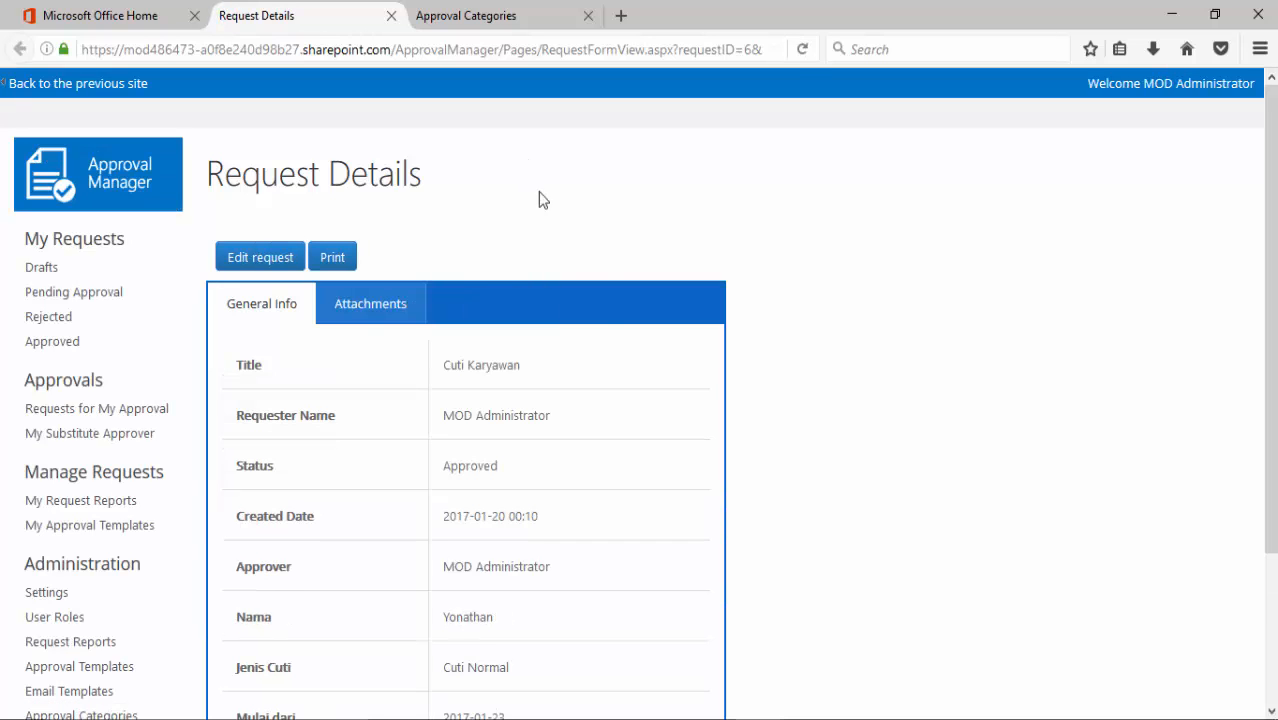
left_click_drag(508, 466, 446, 464)
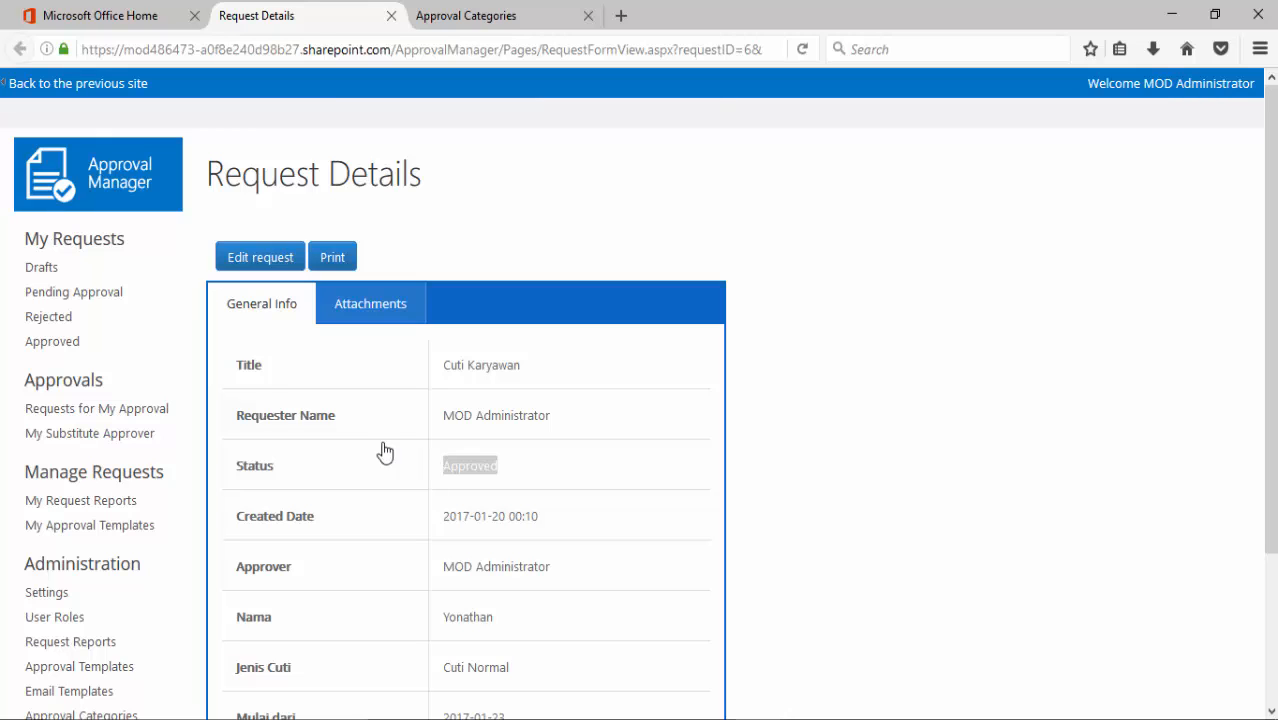
Step: View the [Marketing] Form Cuti Karyawan report among your own request reports, including its filters and requests list
left_click(104, 507)
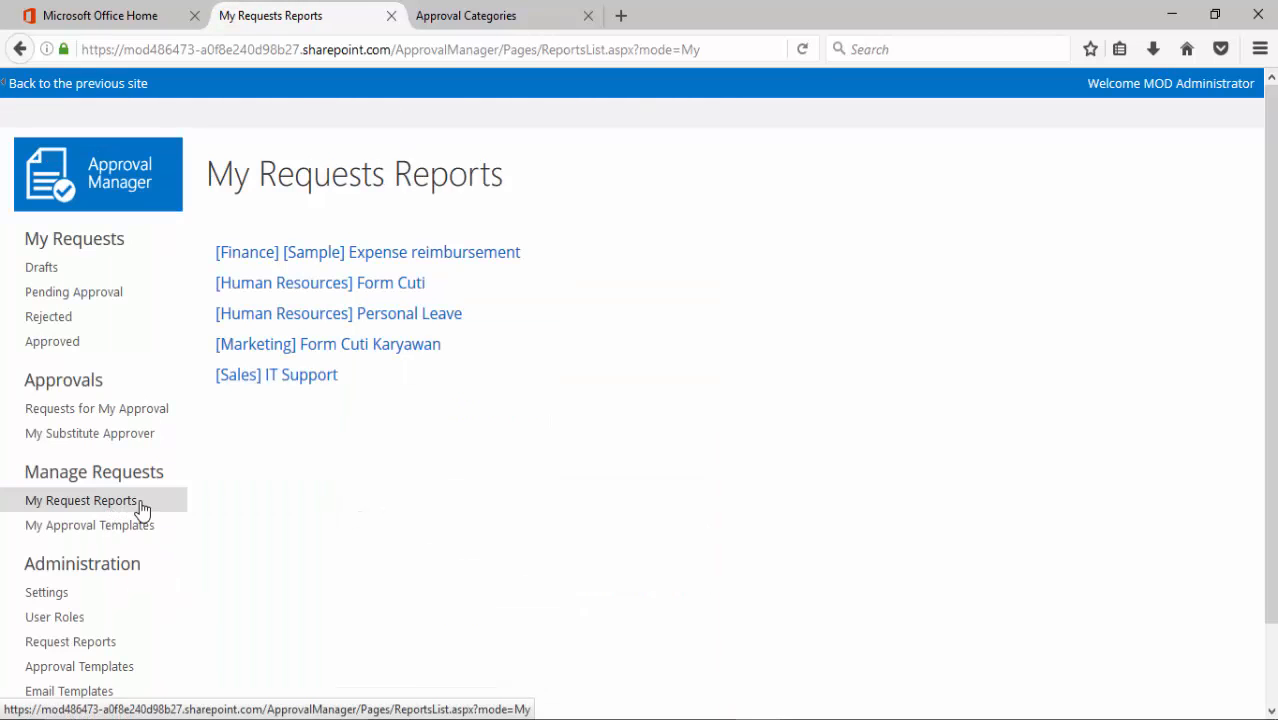
left_click(367, 352)
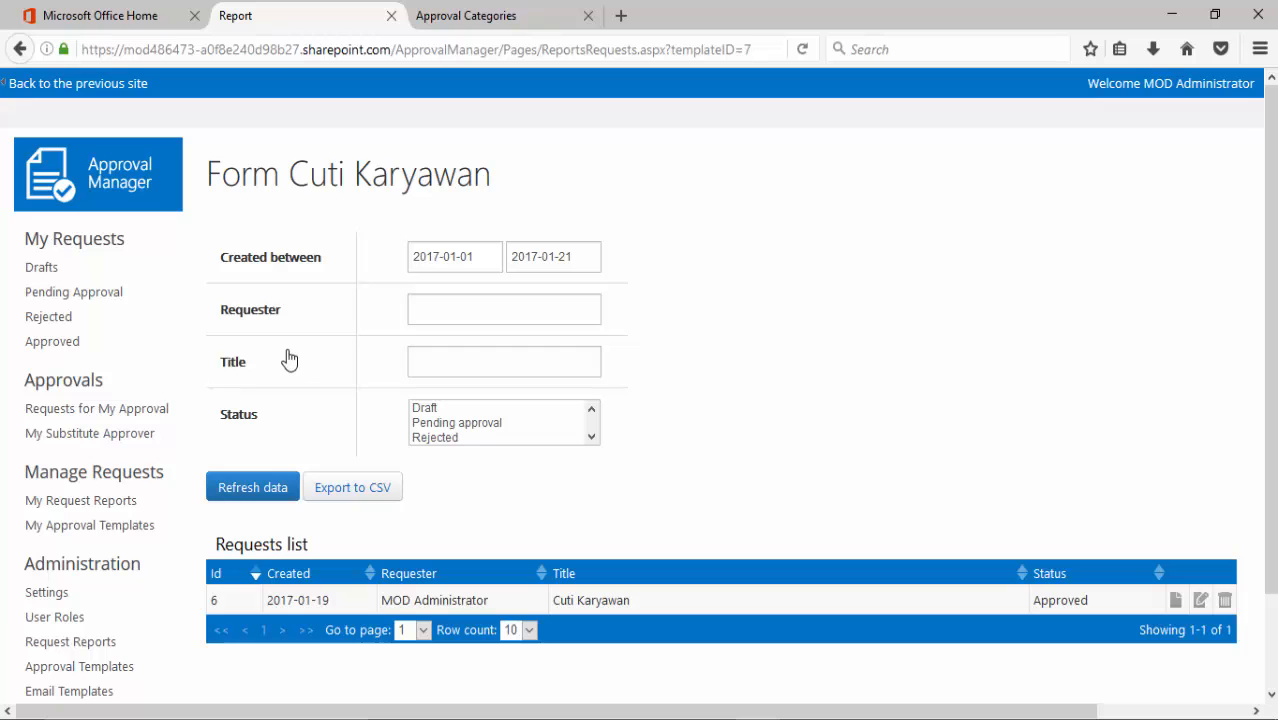
scroll(296, 355, "down", 2)
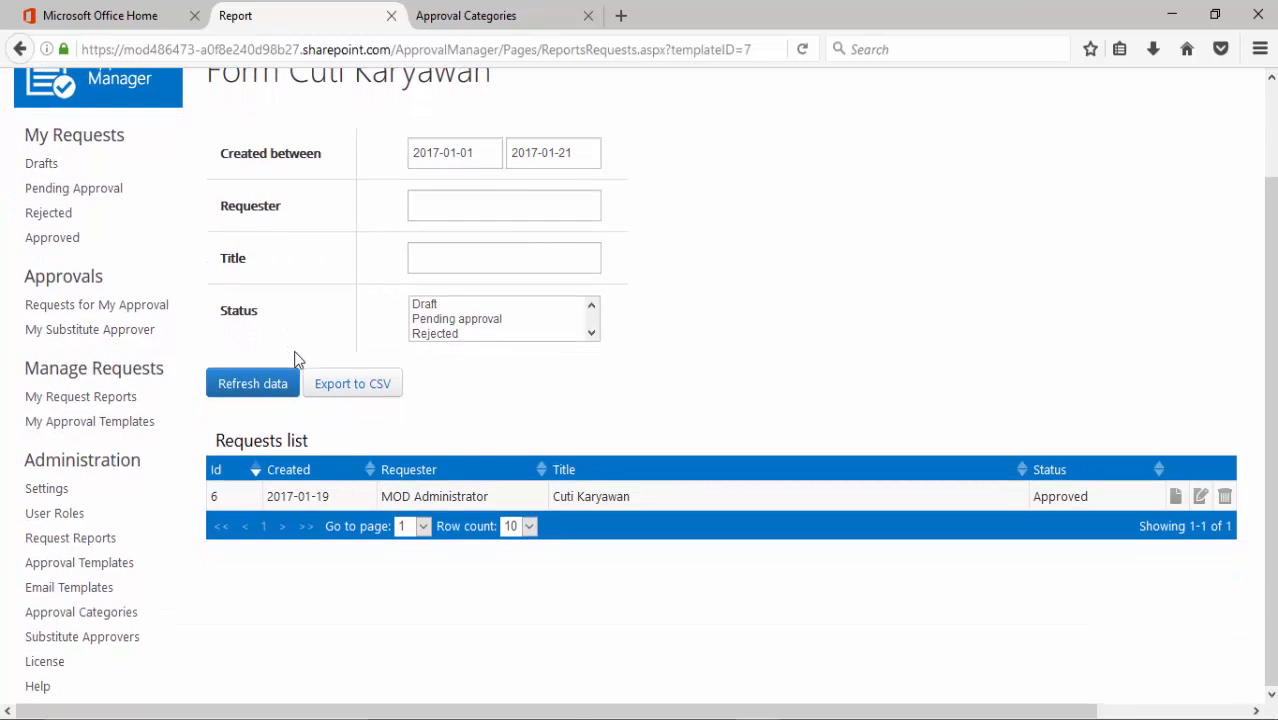
scroll(300, 380, "up", 2)
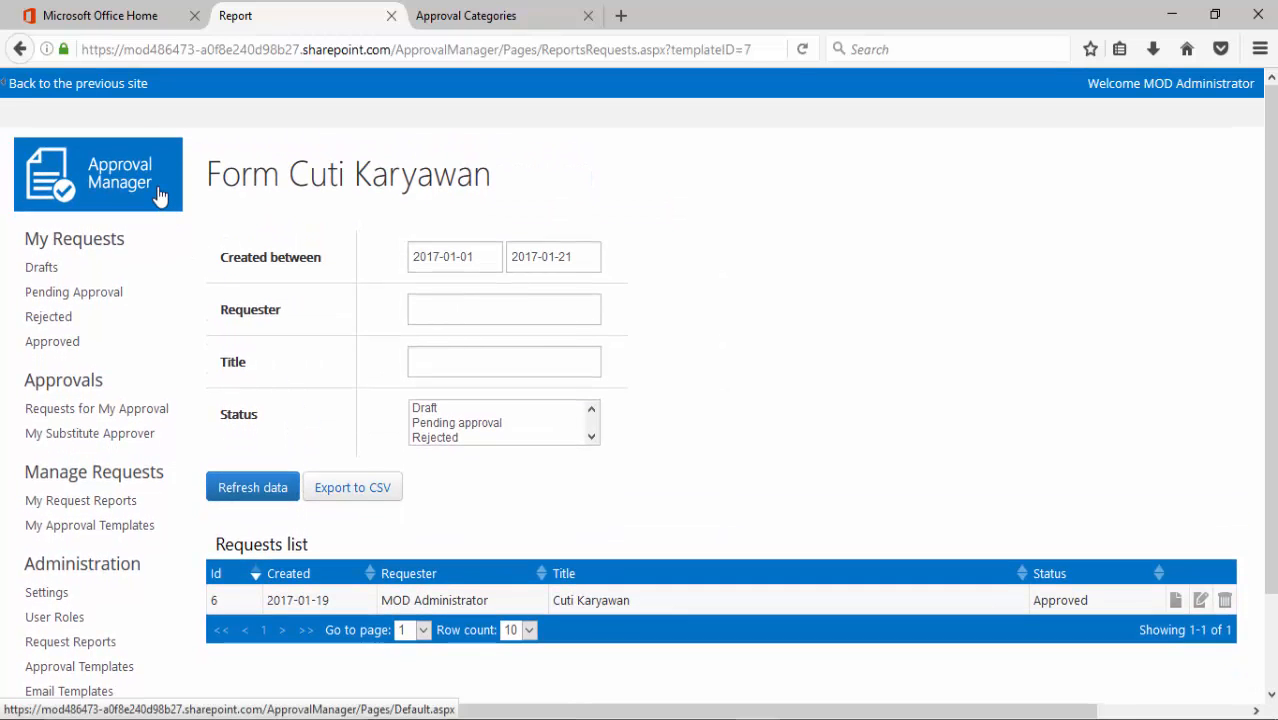
Step: Return to the Approval Manager start page and examine the License page's activation key field without entering a key
left_click(160, 195)
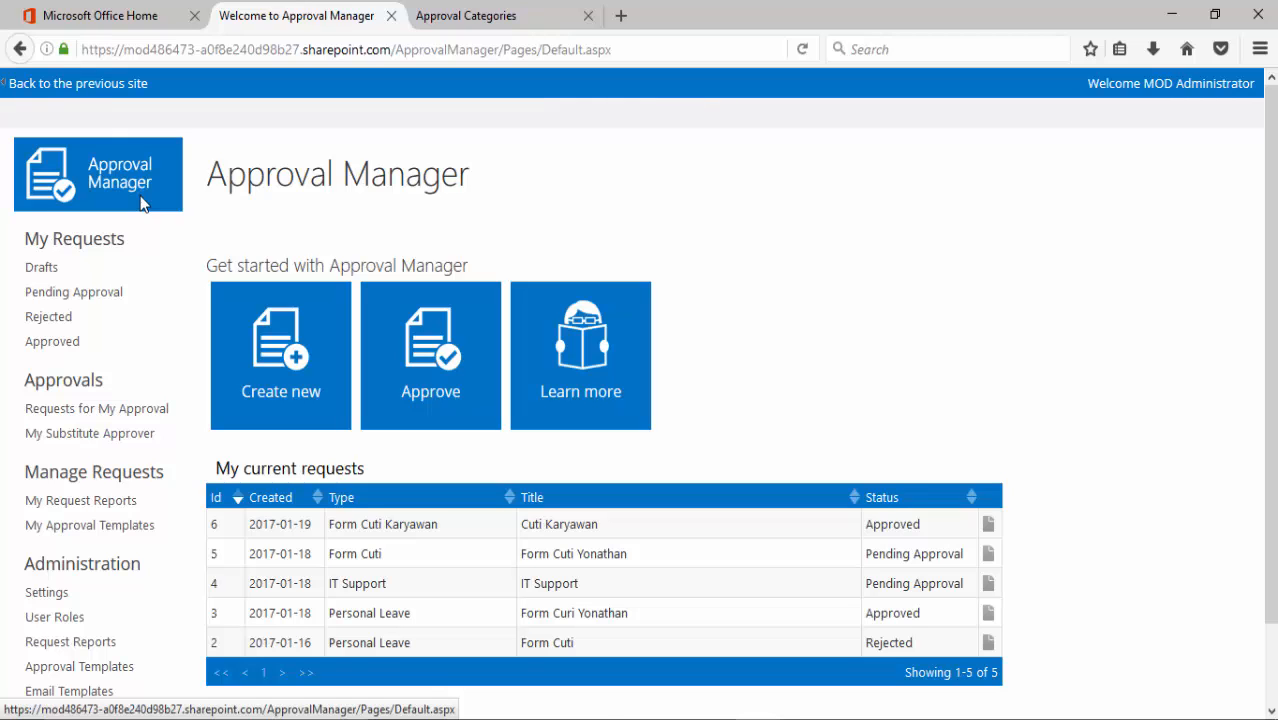
scroll(134, 351, "down", 2)
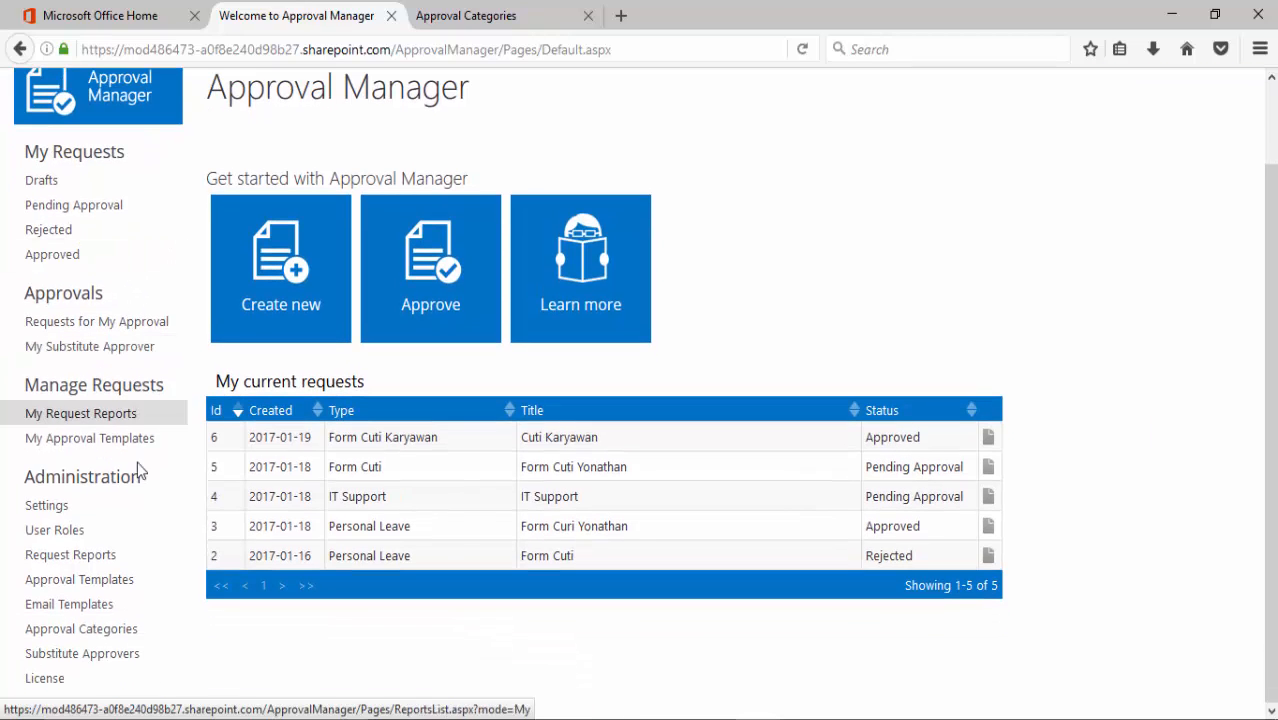
left_click(58, 677)
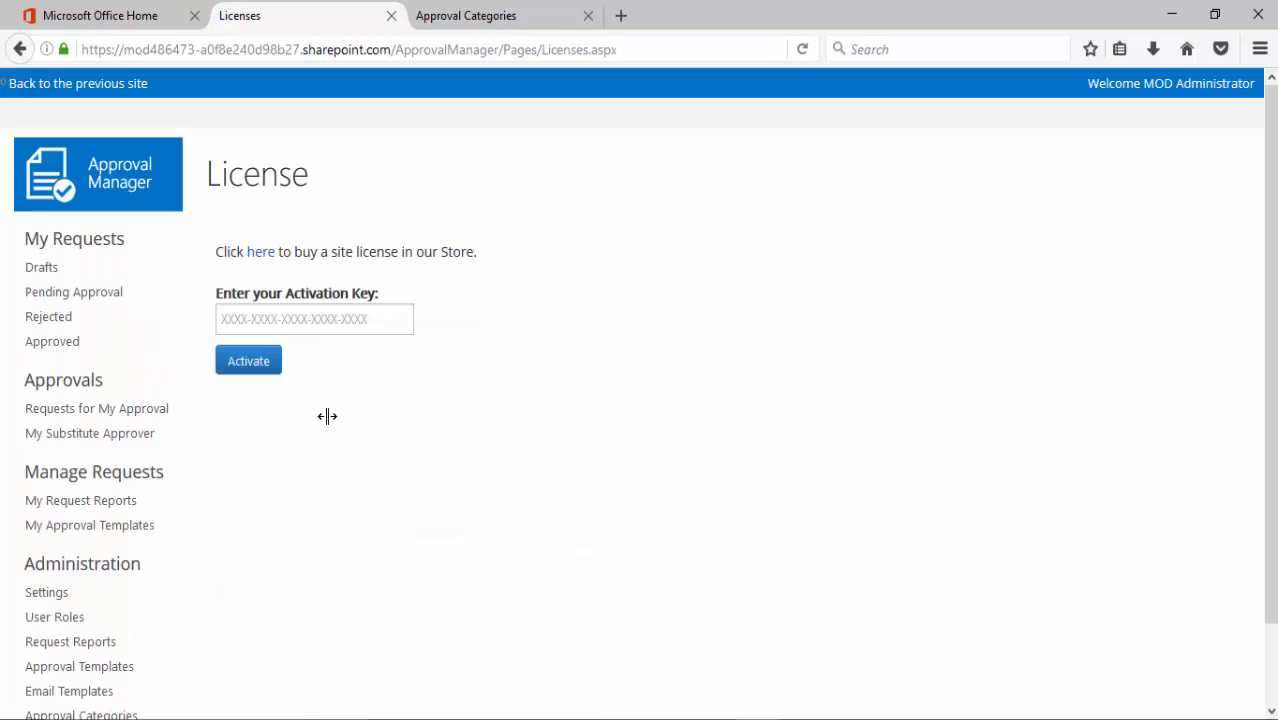
left_click(377, 320)
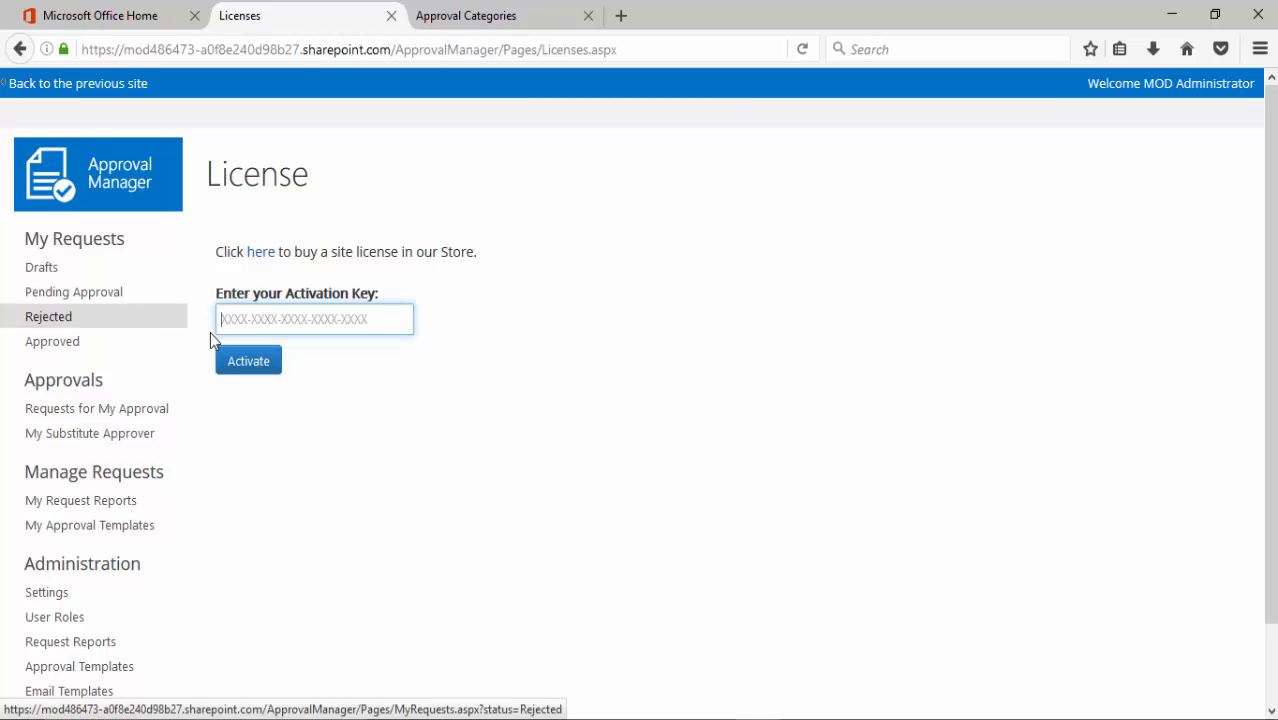
Step: View the list of your own approved requests and return to the Approval Manager start page
left_click(87, 345)
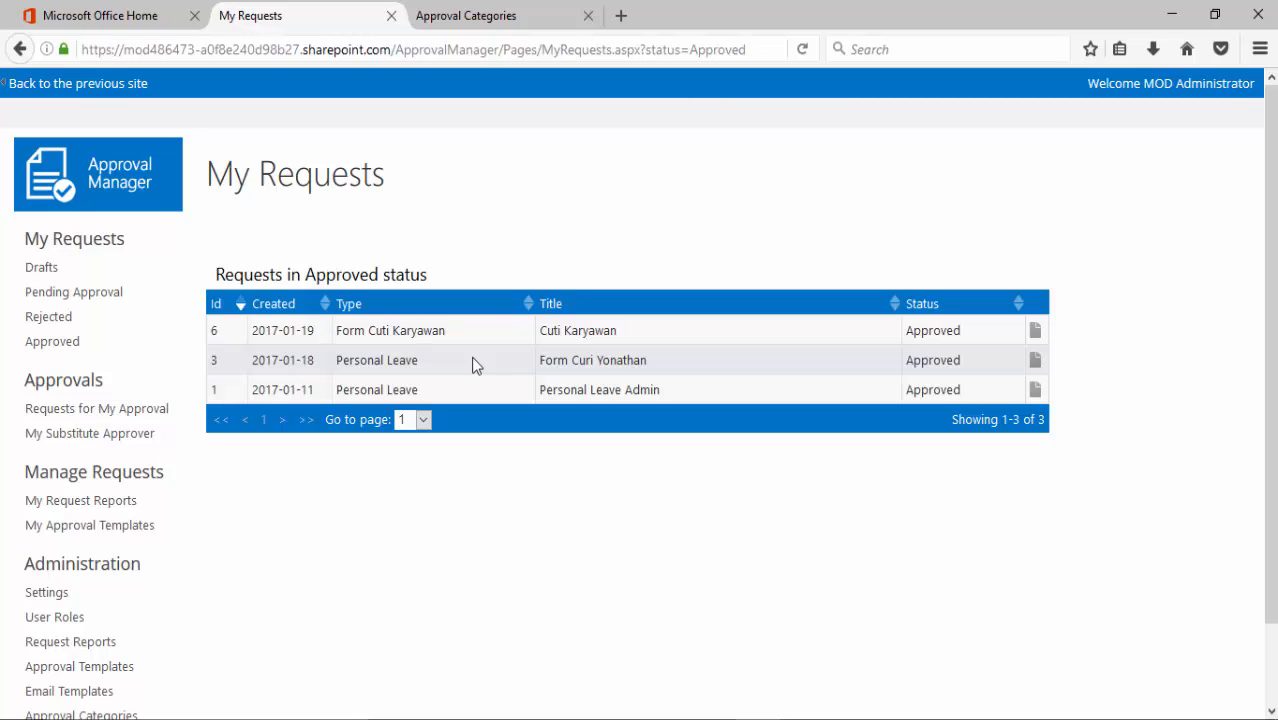
left_click(132, 162)
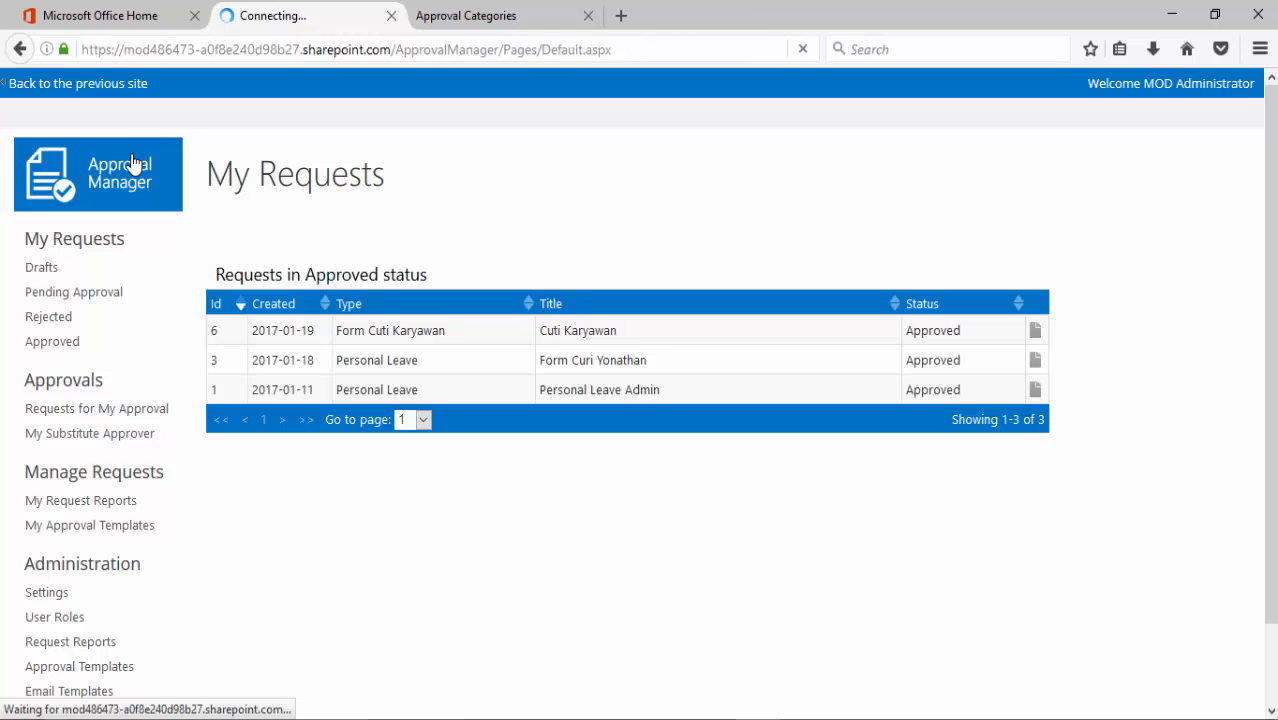